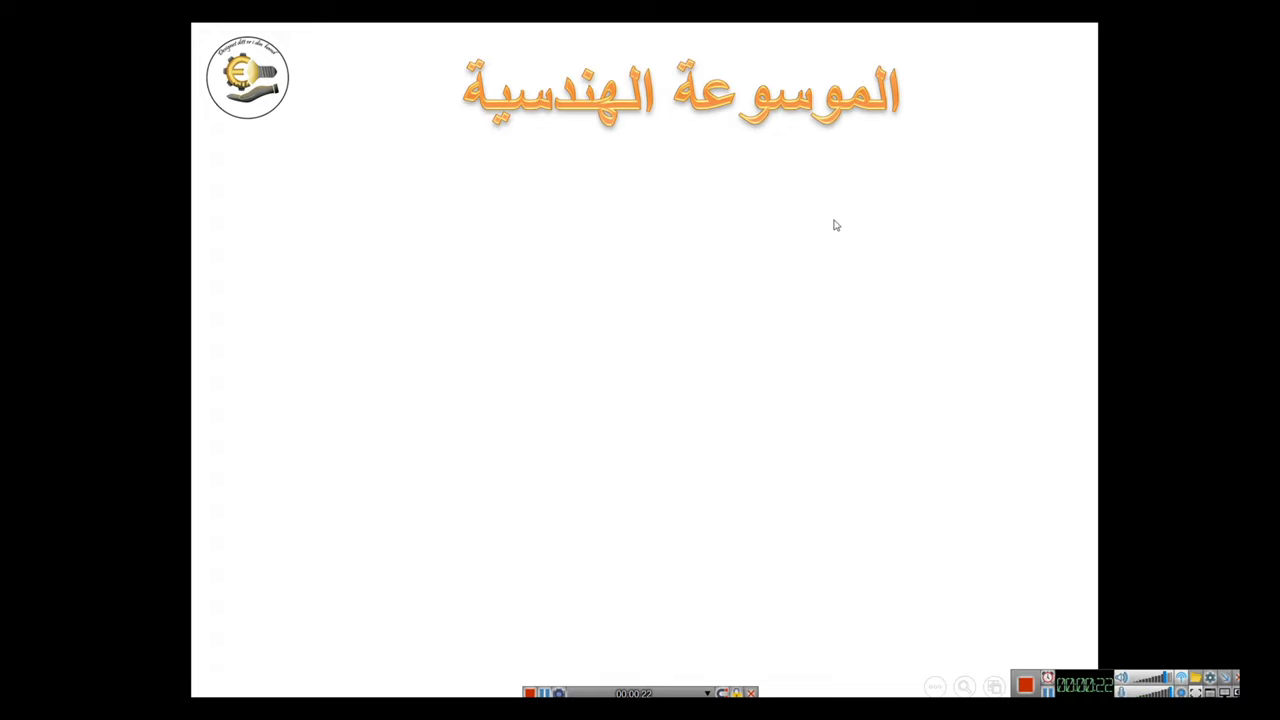
Step: Reveal the series intro, lesson description and T-profile beam picture, then advance to the exercise statement
{"action": "left_click", "coordinate": [818, 249]}
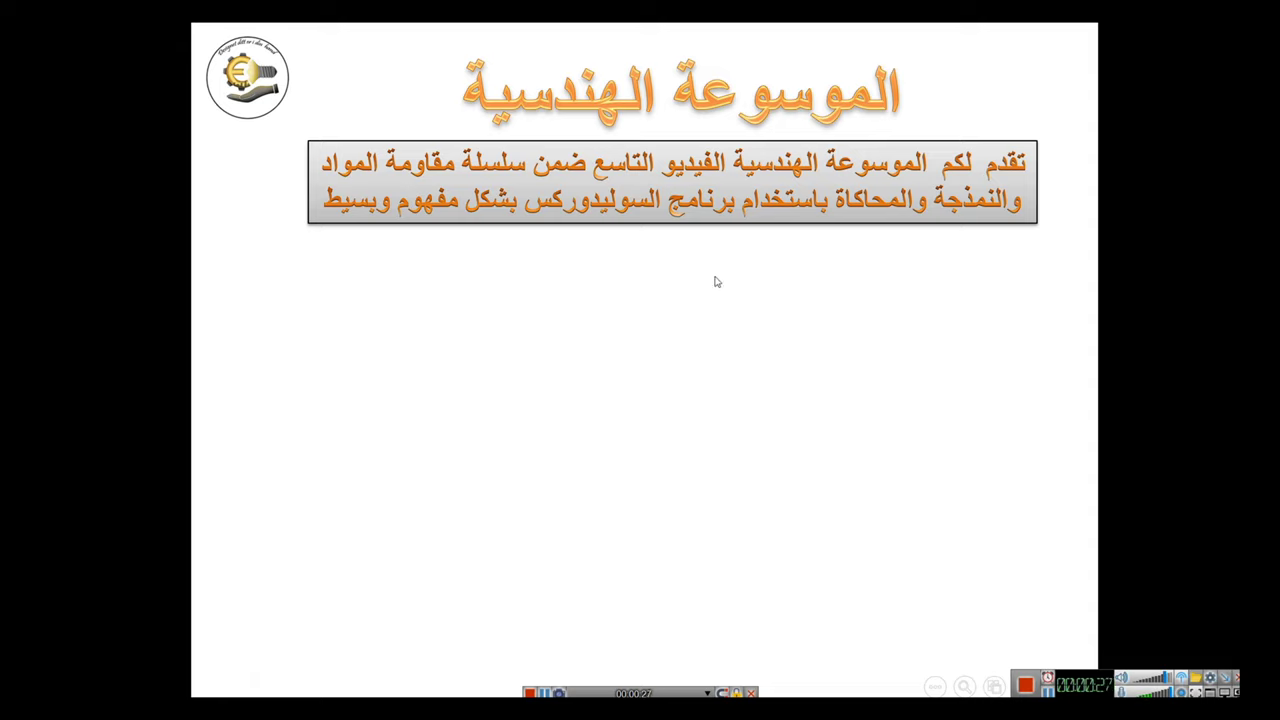
{"action": "left_click", "coordinate": [606, 342]}
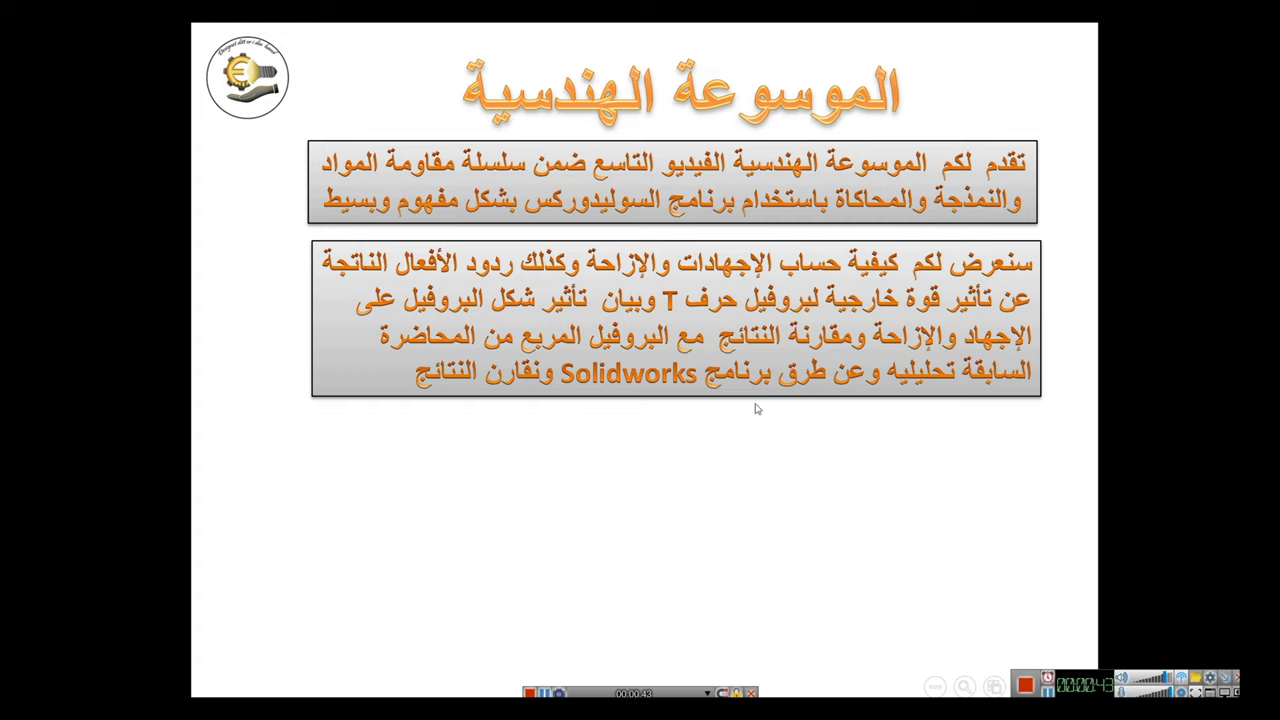
{"action": "left_click", "coordinate": [688, 431]}
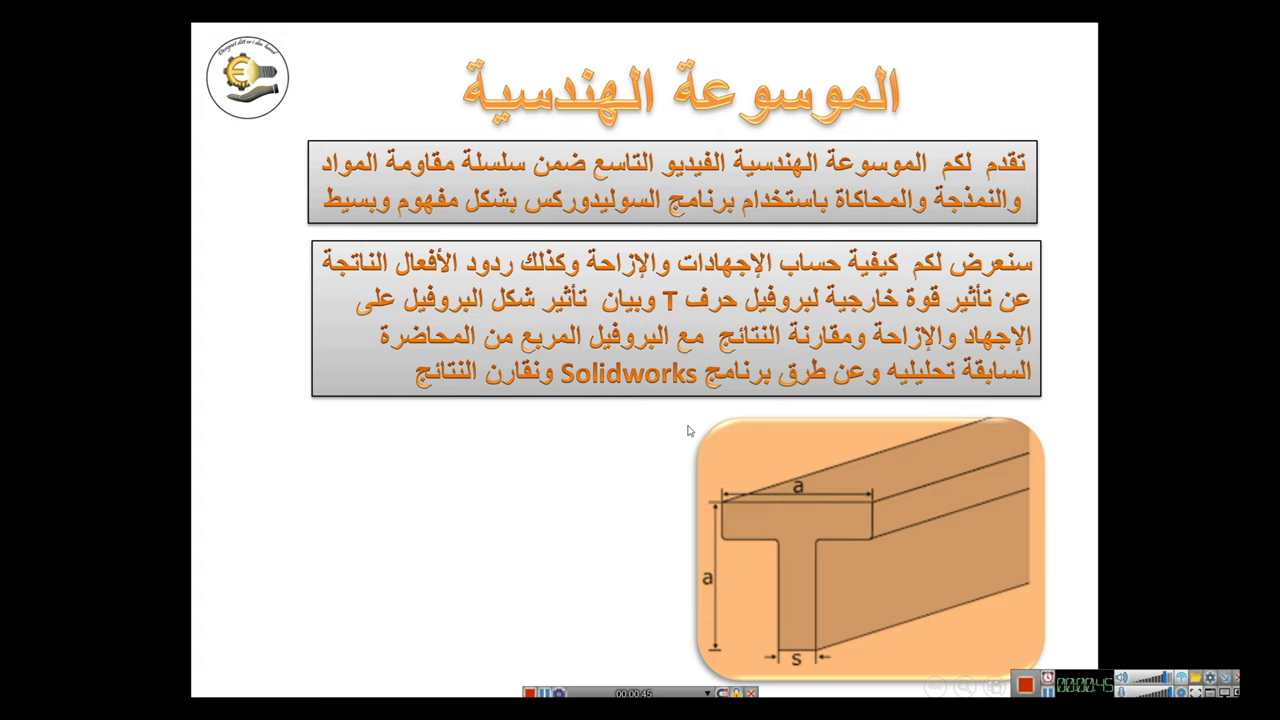
{"action": "left_click", "coordinate": [688, 431]}
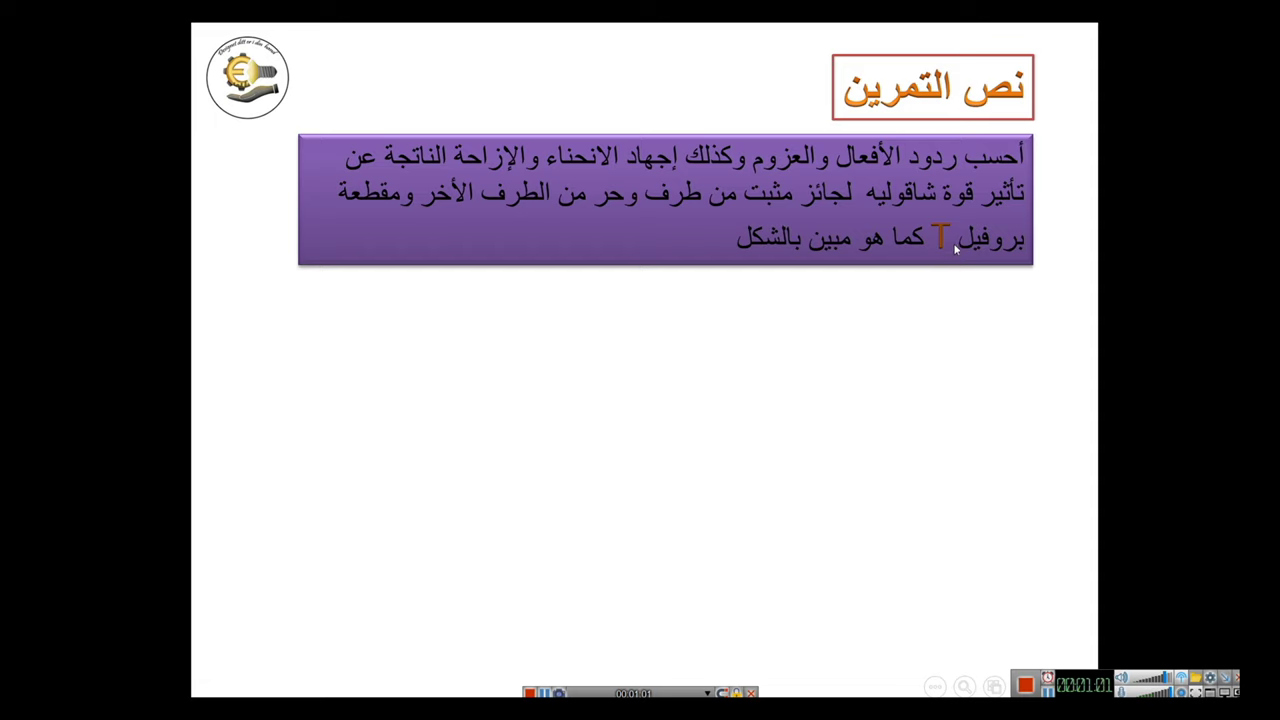
Step: Show the Alloy steel material box, dimensions note and loaded beam diagram, then advance to the free-body slide
{"action": "left_click", "coordinate": [816, 316]}
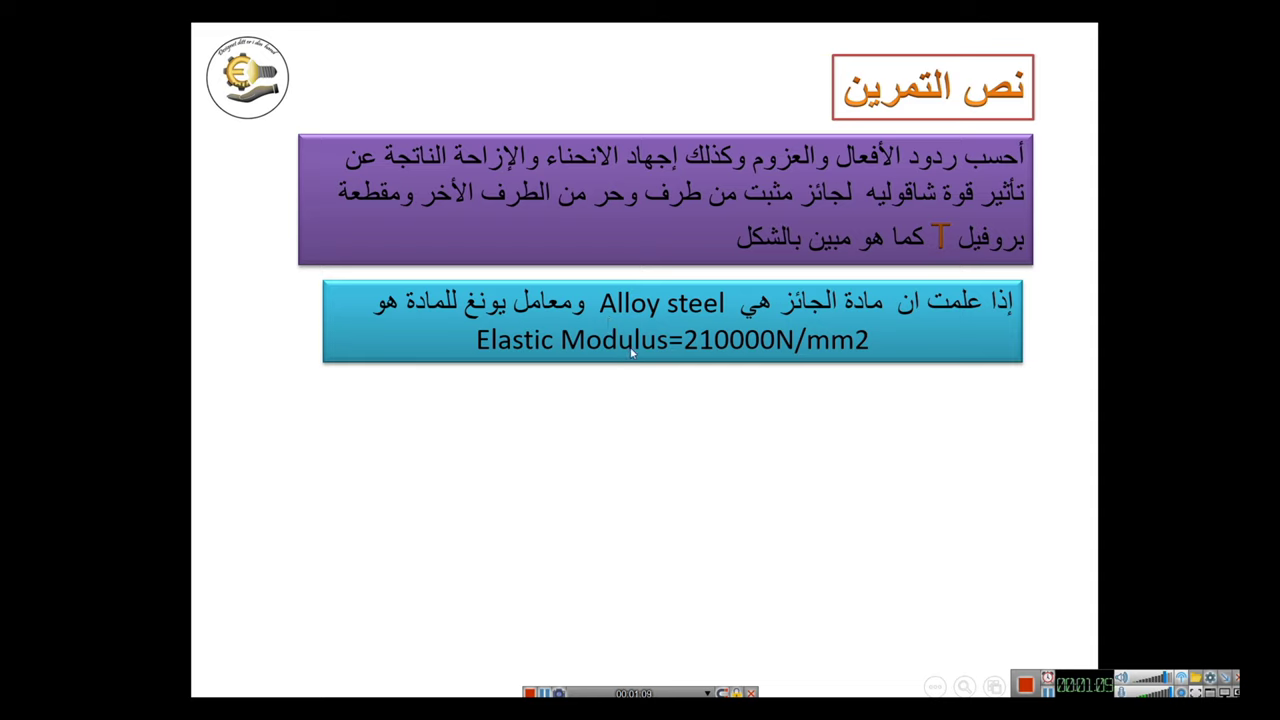
{"action": "left_click", "coordinate": [670, 422]}
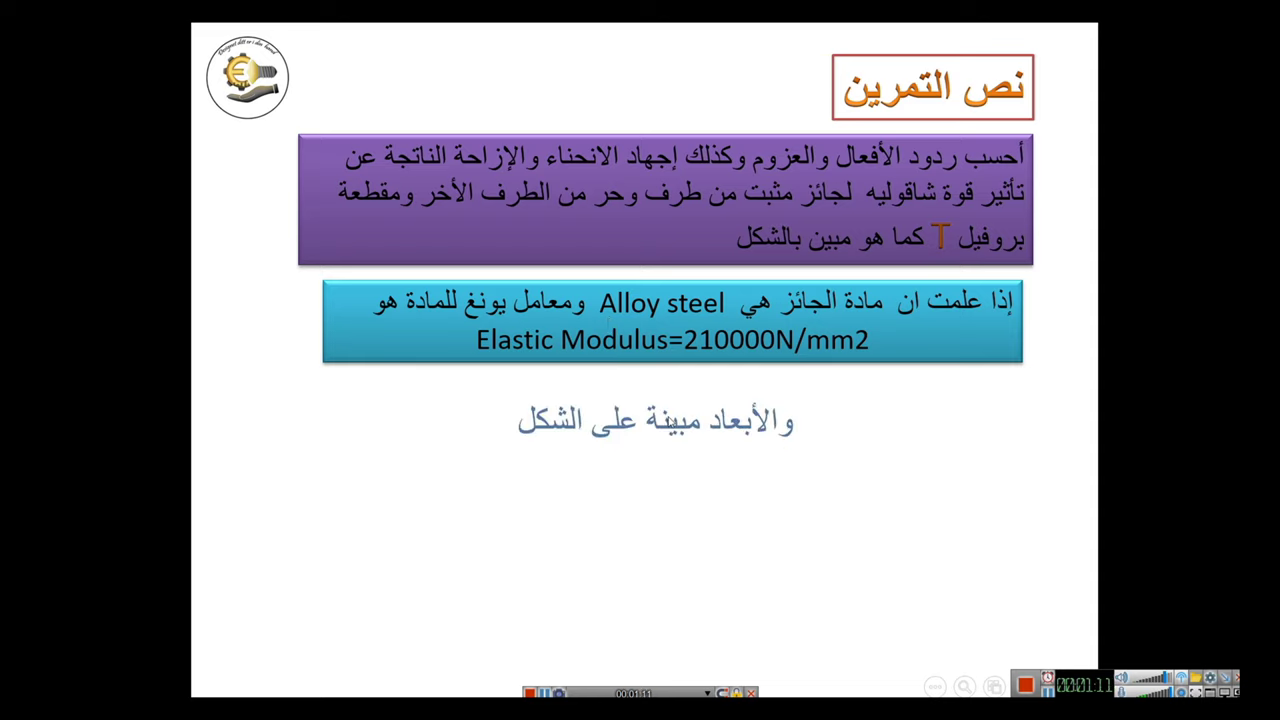
{"action": "left_click", "coordinate": [782, 450]}
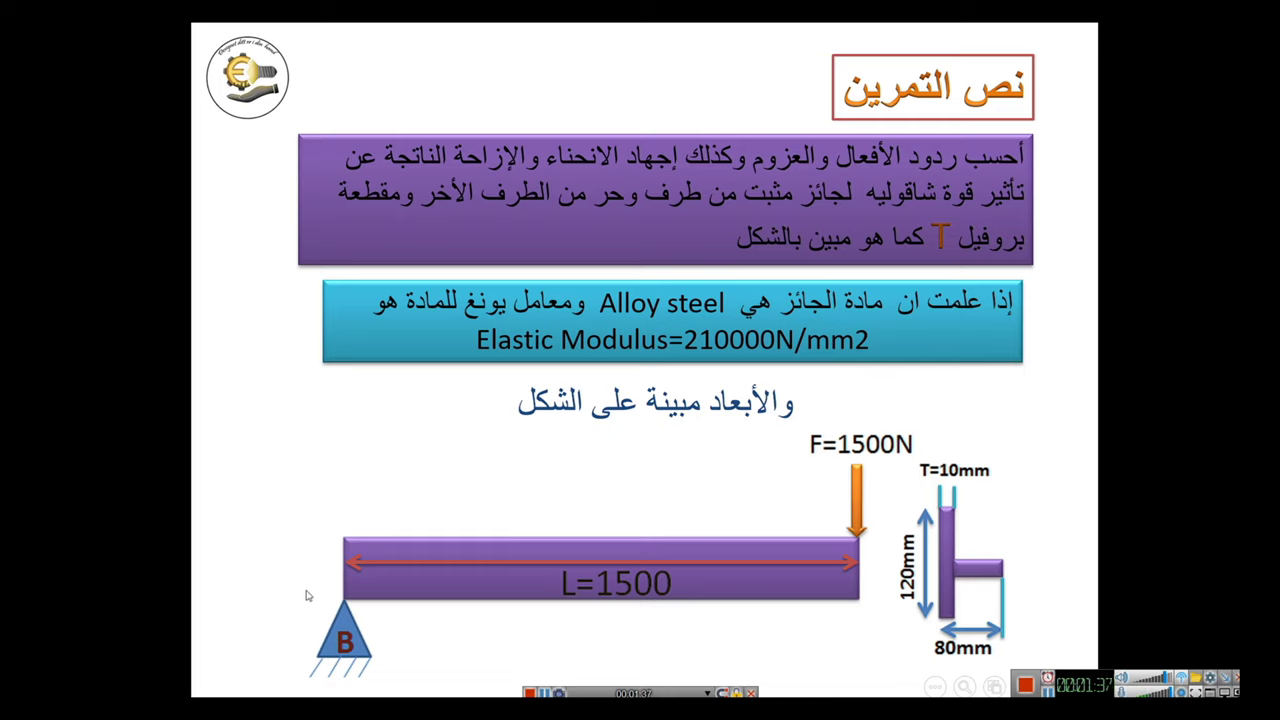
{"action": "left_click", "coordinate": [454, 569]}
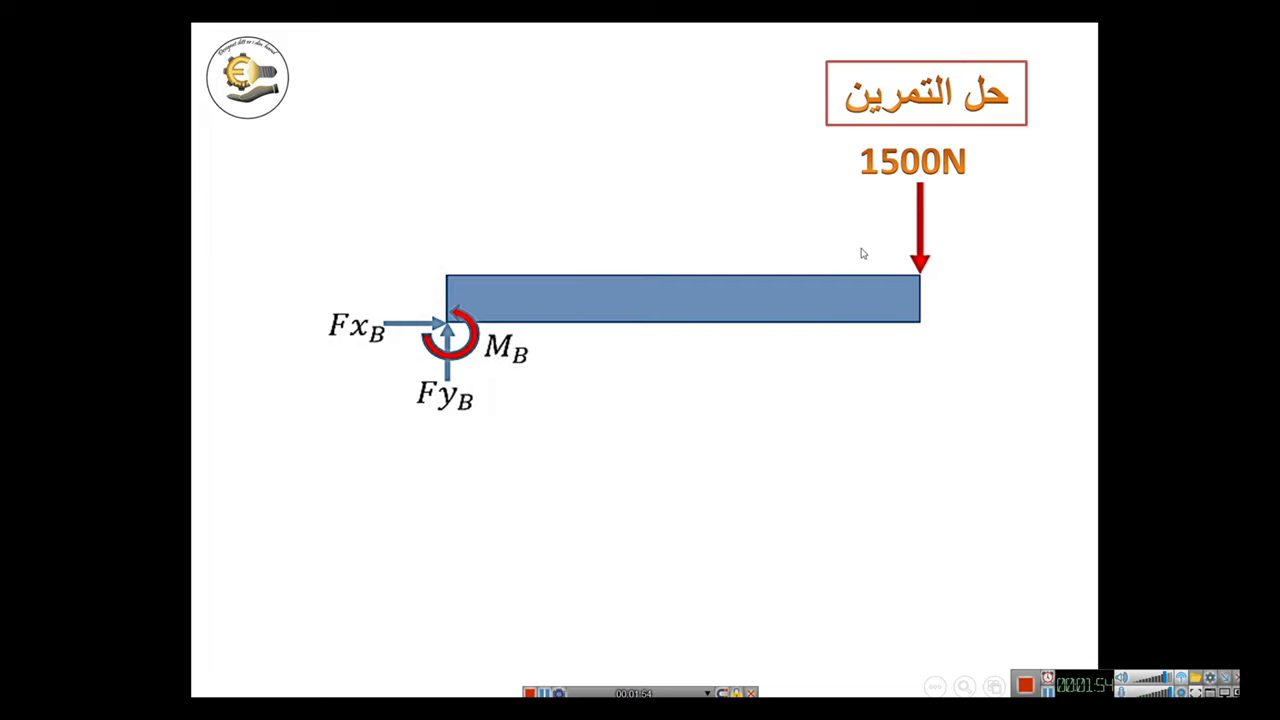
Step: Reveal the x-axis force balance ∑Fx = 0 giving FxB = 0
{"action": "left_click", "coordinate": [816, 313]}
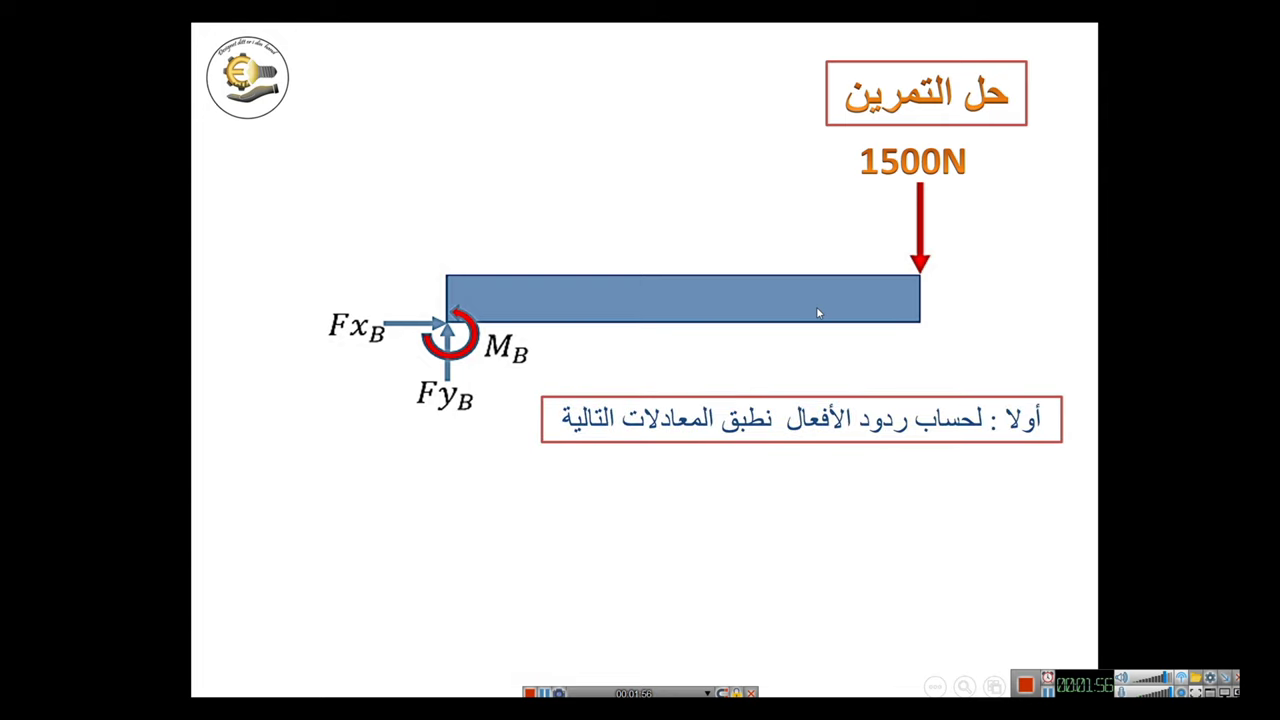
{"action": "left_click", "coordinate": [816, 313]}
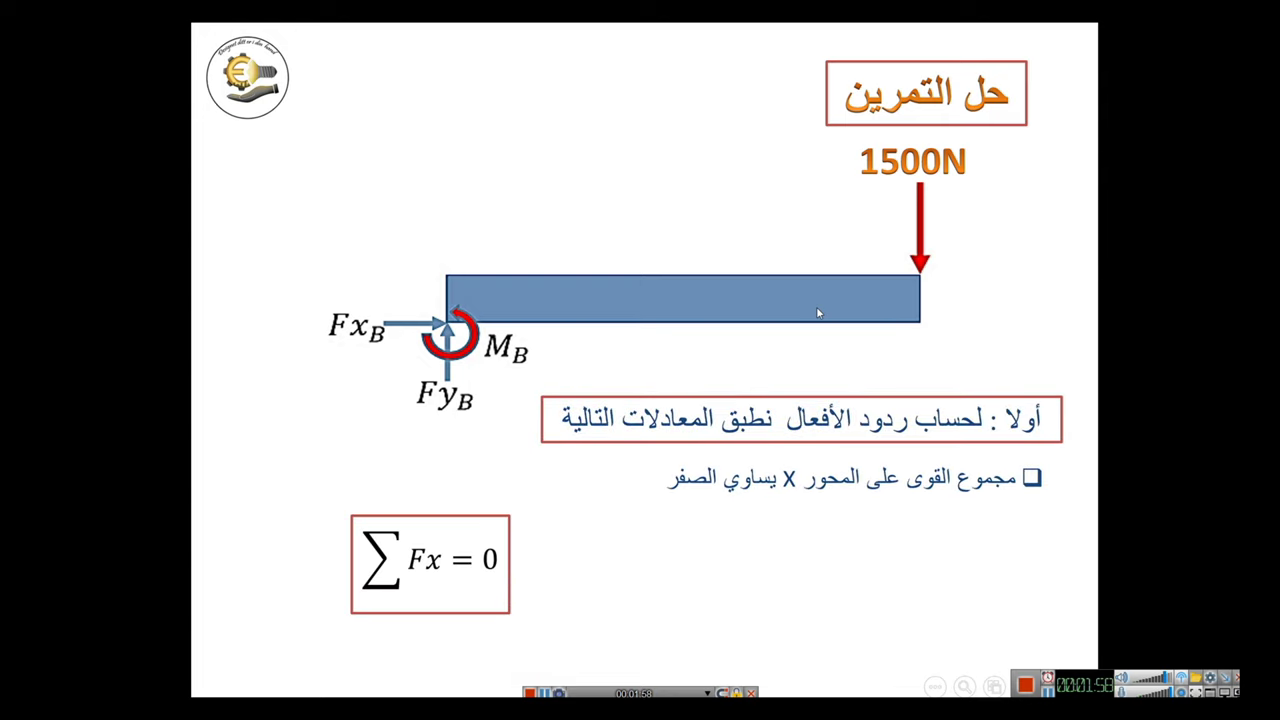
{"action": "left_click", "coordinate": [817, 312]}
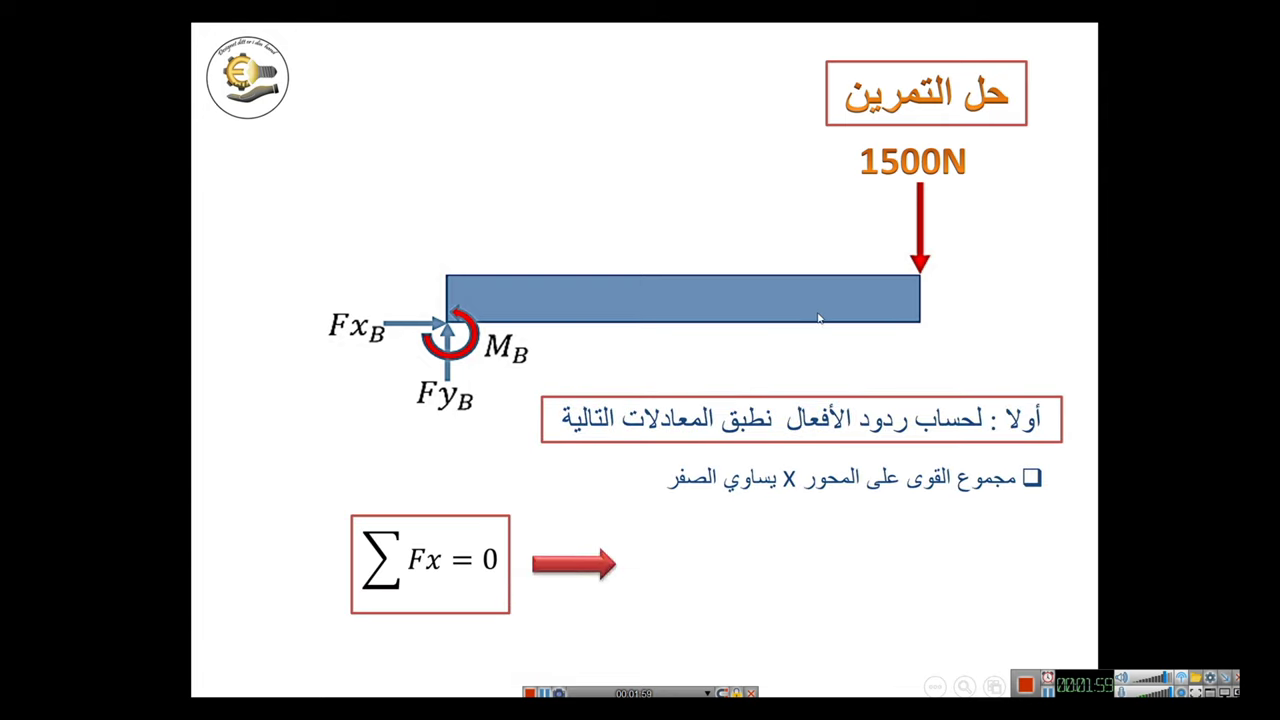
{"action": "left_click", "coordinate": [595, 532]}
Step: Reveal the ∑Fy = 0 balance, FyB = 1500 N and MB = 2250 N.m with simulation check, then advance
{"action": "left_click", "coordinate": [595, 532]}
{"action": "left_click", "coordinate": [595, 532]}
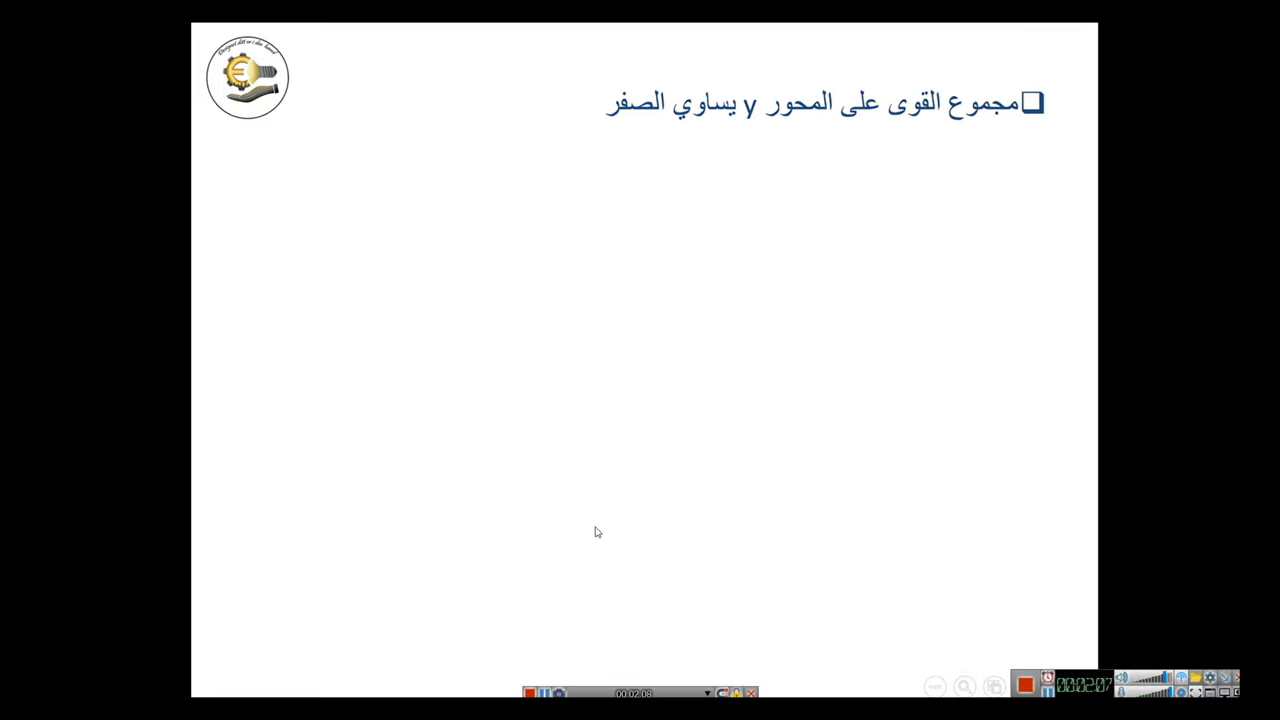
{"action": "left_click", "coordinate": [595, 532]}
{"action": "left_click", "coordinate": [595, 532]}
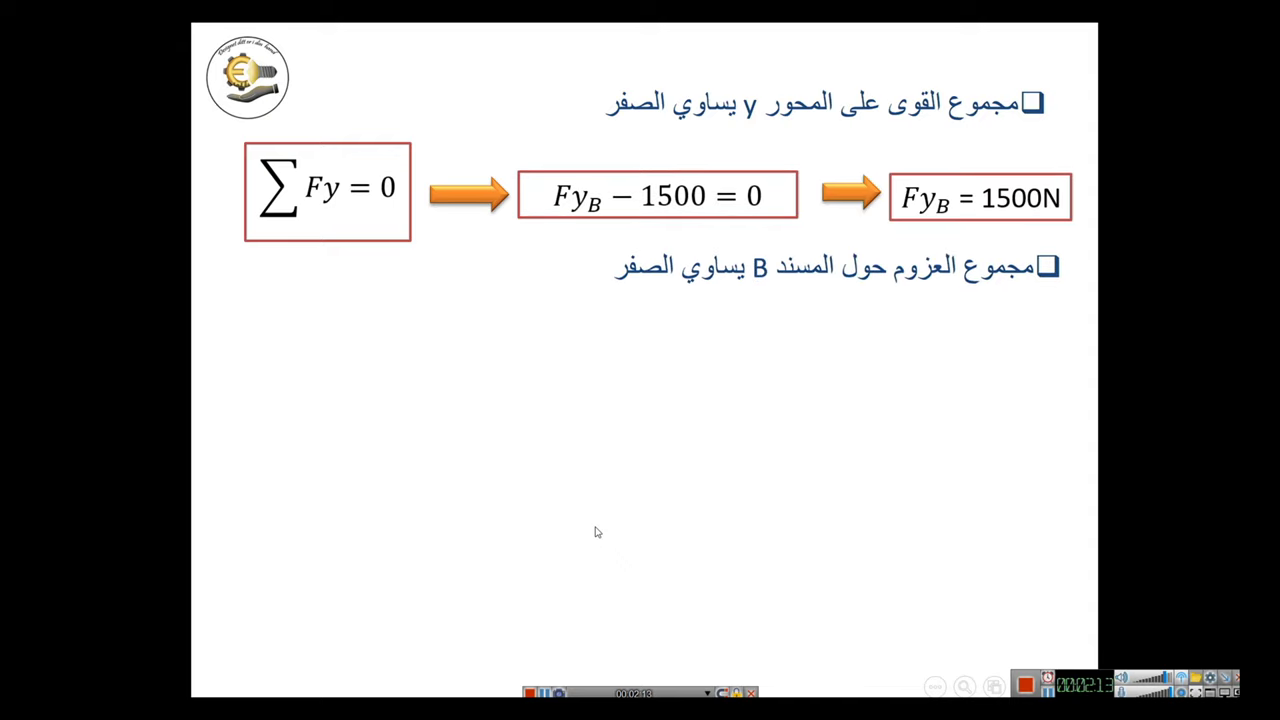
{"action": "left_click", "coordinate": [595, 532]}
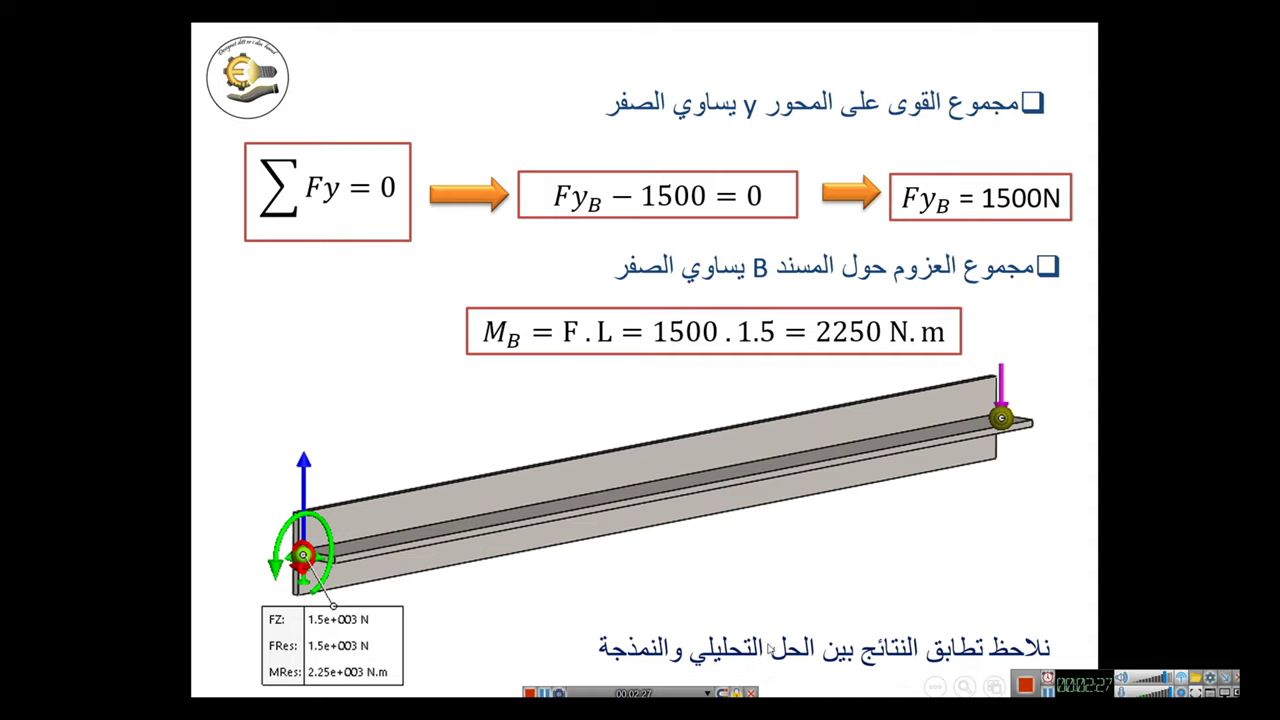
{"action": "left_click", "coordinate": [682, 582]}
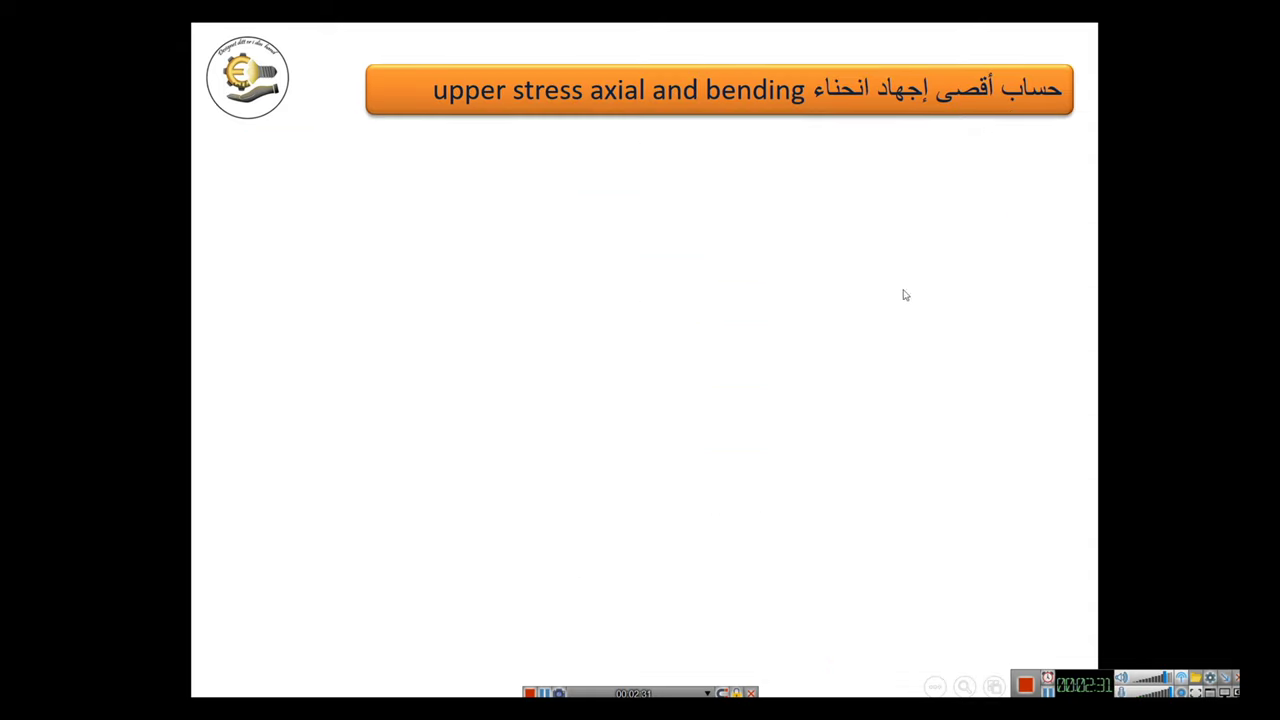
Step: Reveal σ = M/z, the moment of inertia formula, T-section diagram and computed I
{"action": "left_click", "coordinate": [806, 205]}
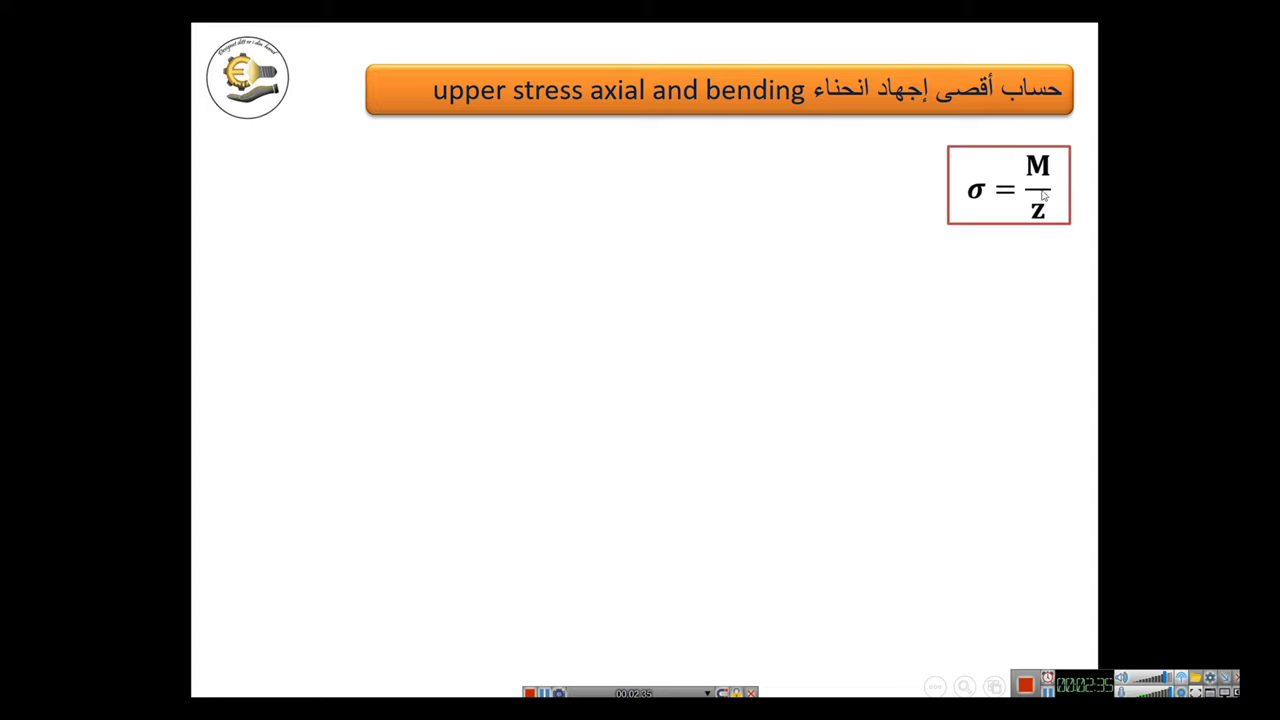
{"action": "left_click", "coordinate": [862, 341]}
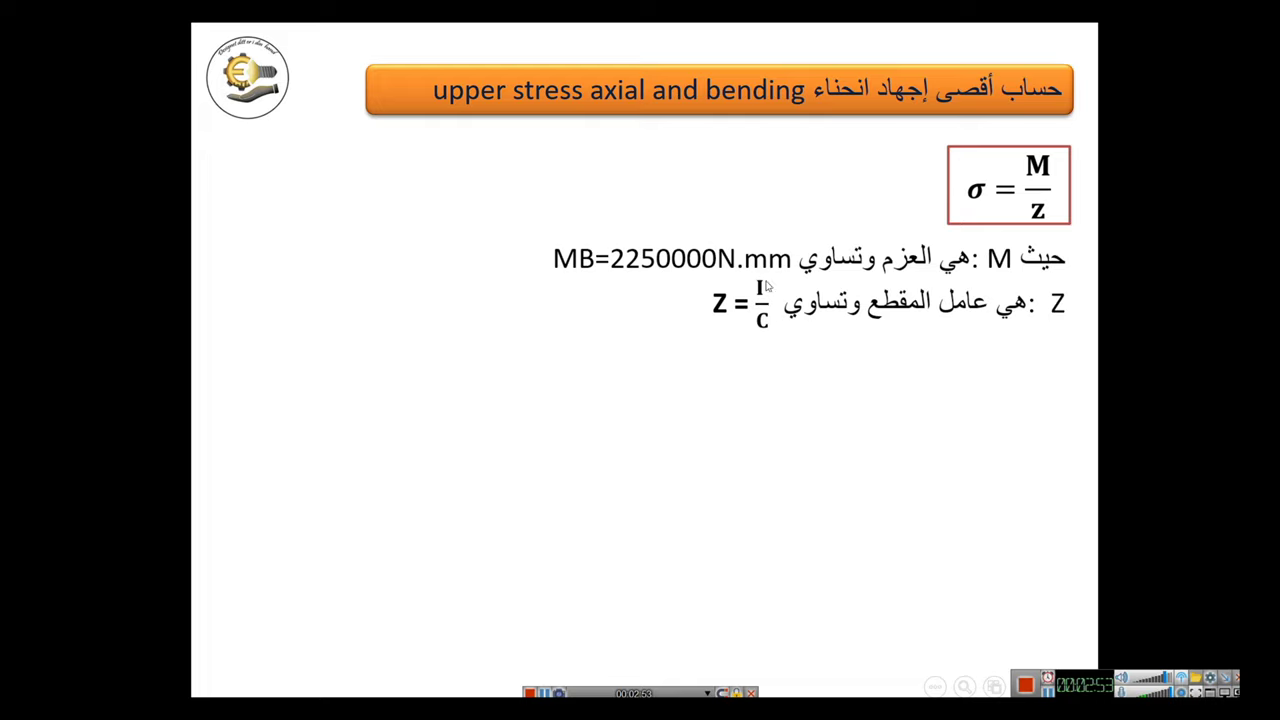
{"action": "left_click", "coordinate": [768, 322]}
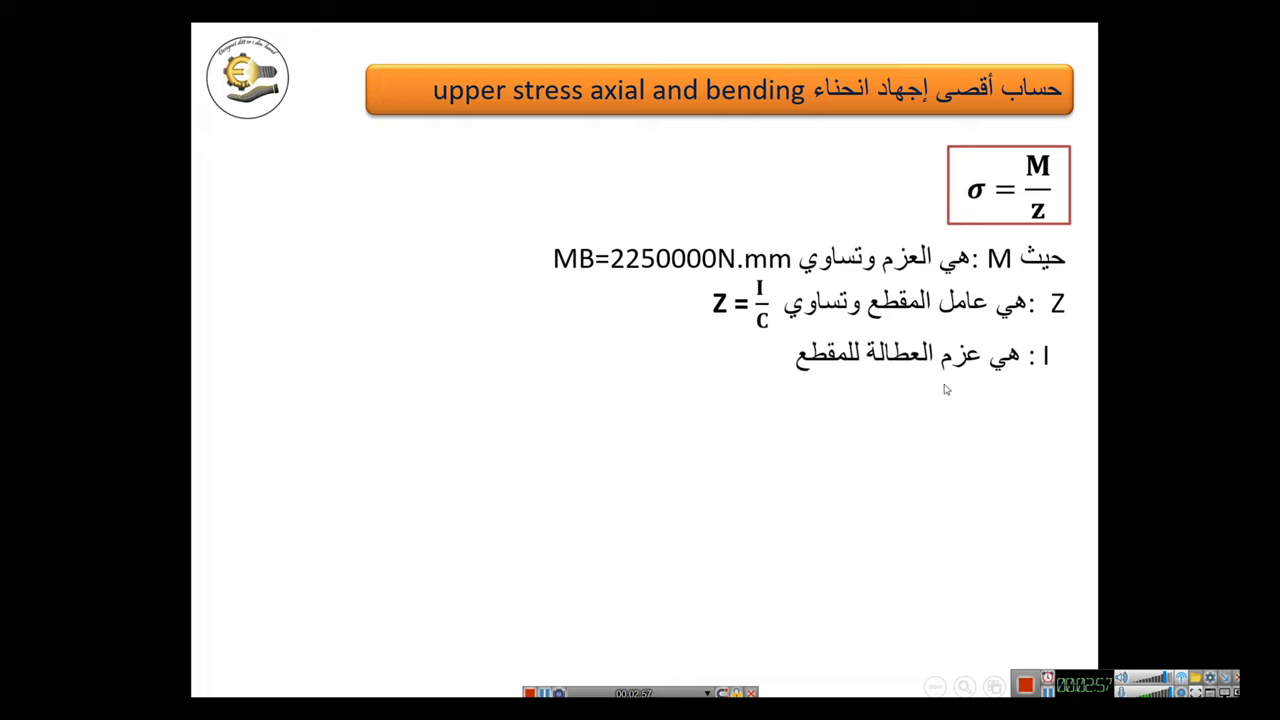
{"action": "left_click", "coordinate": [805, 372]}
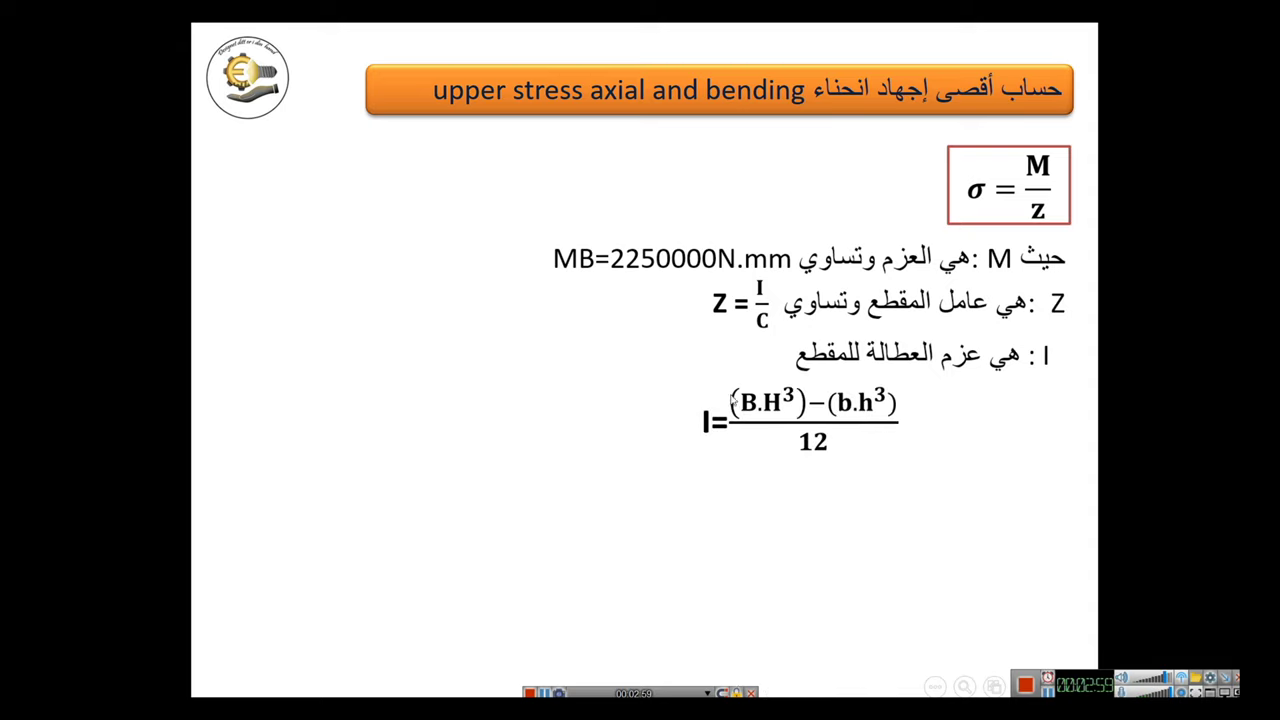
{"action": "left_click", "coordinate": [644, 417]}
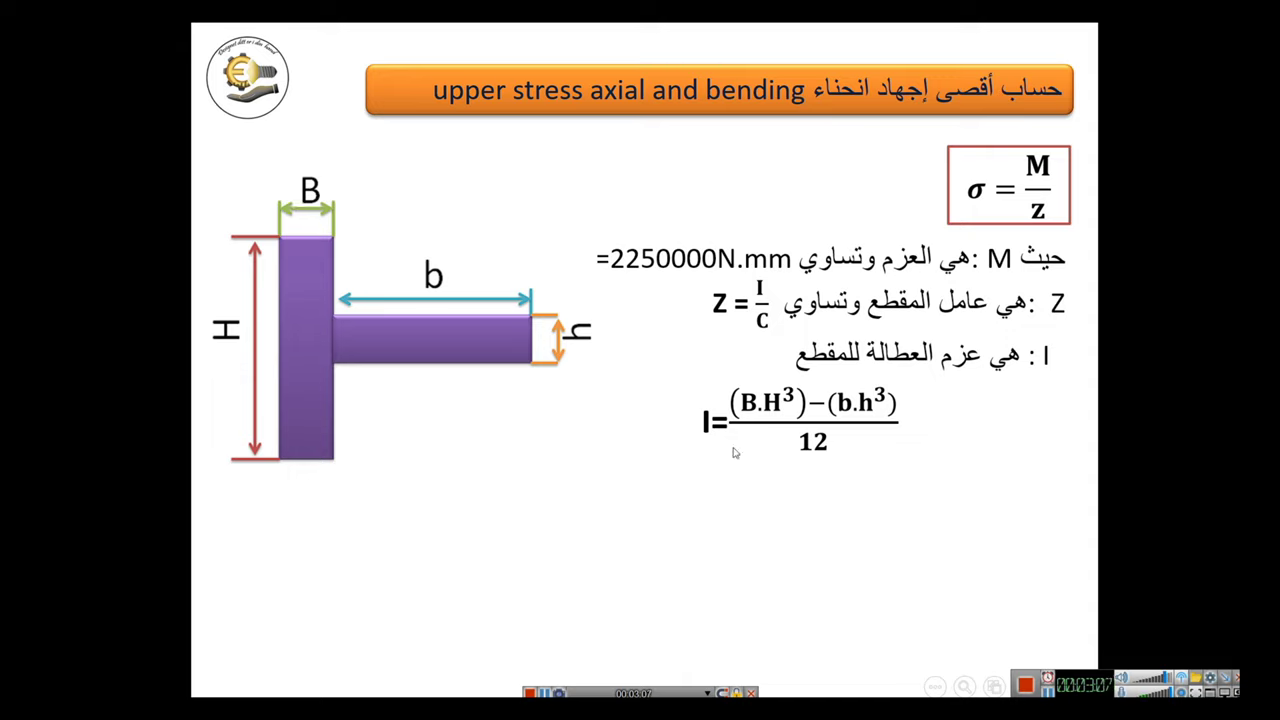
{"action": "left_click", "coordinate": [815, 453]}
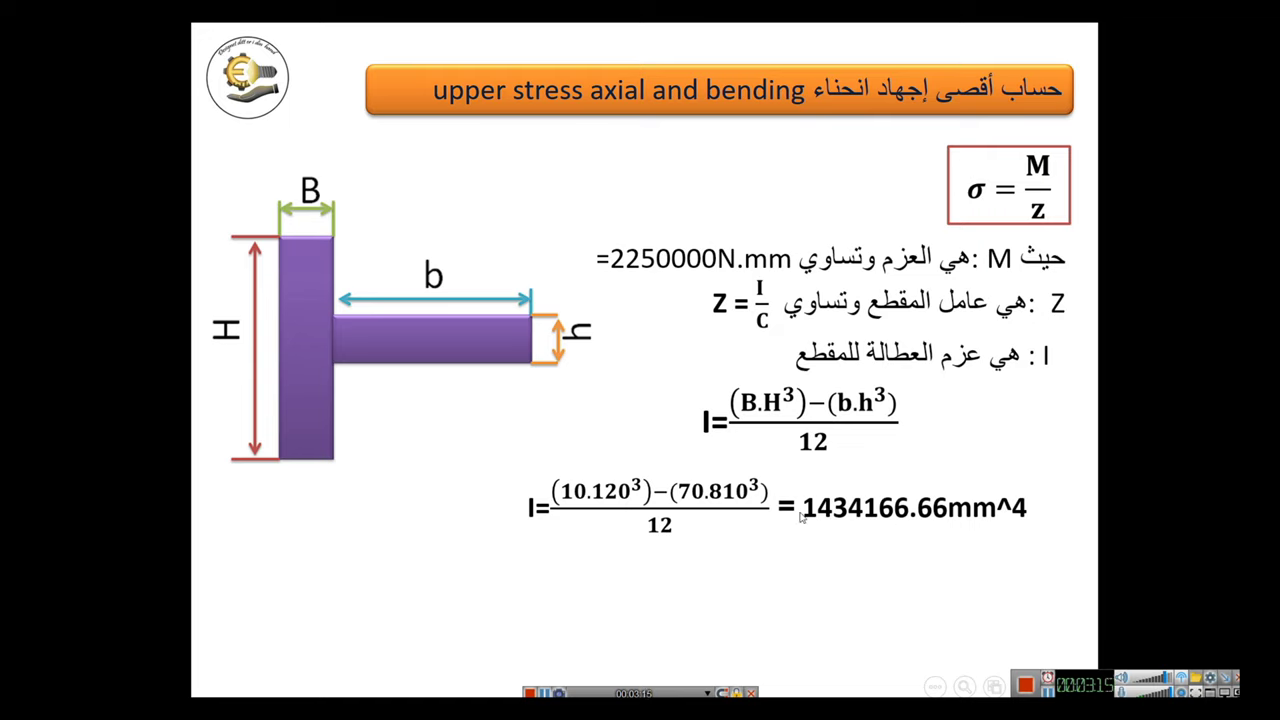
Step: Reveal the neutral axis distance C = 60 mm and Z = 23902.777 mm^3, then advance
{"action": "left_click", "coordinate": [770, 505]}
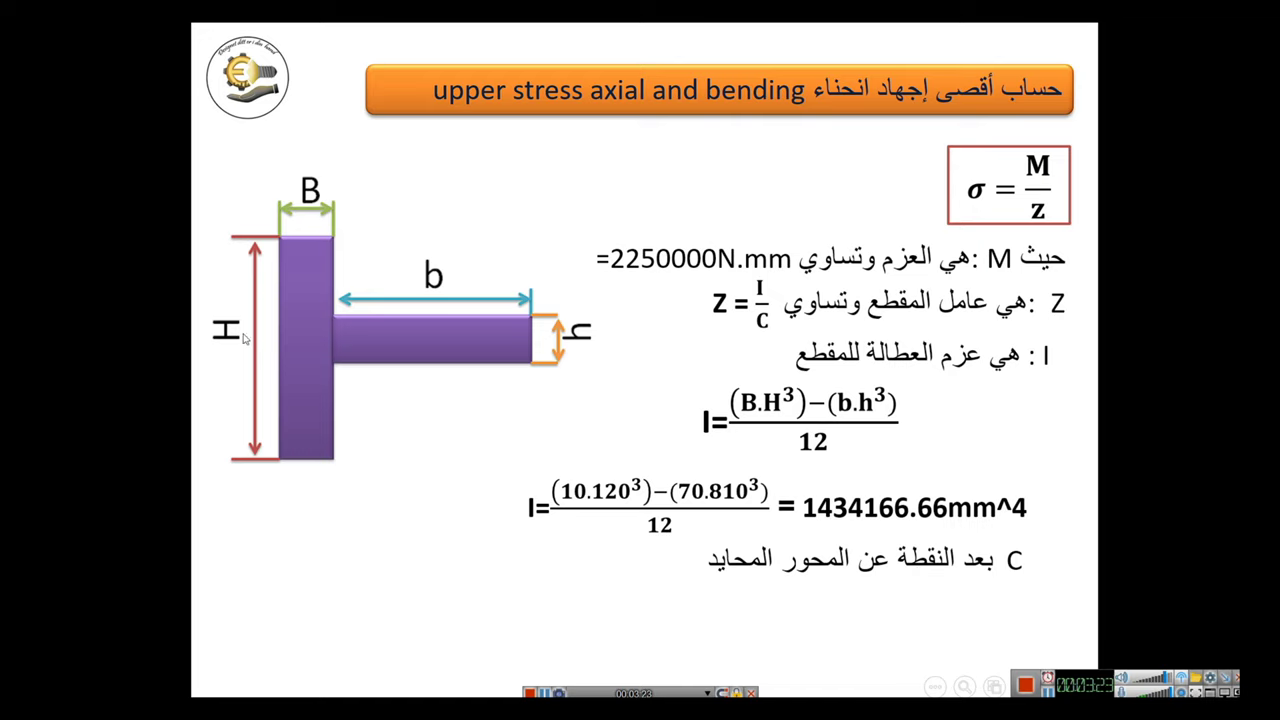
{"action": "left_click", "coordinate": [580, 437]}
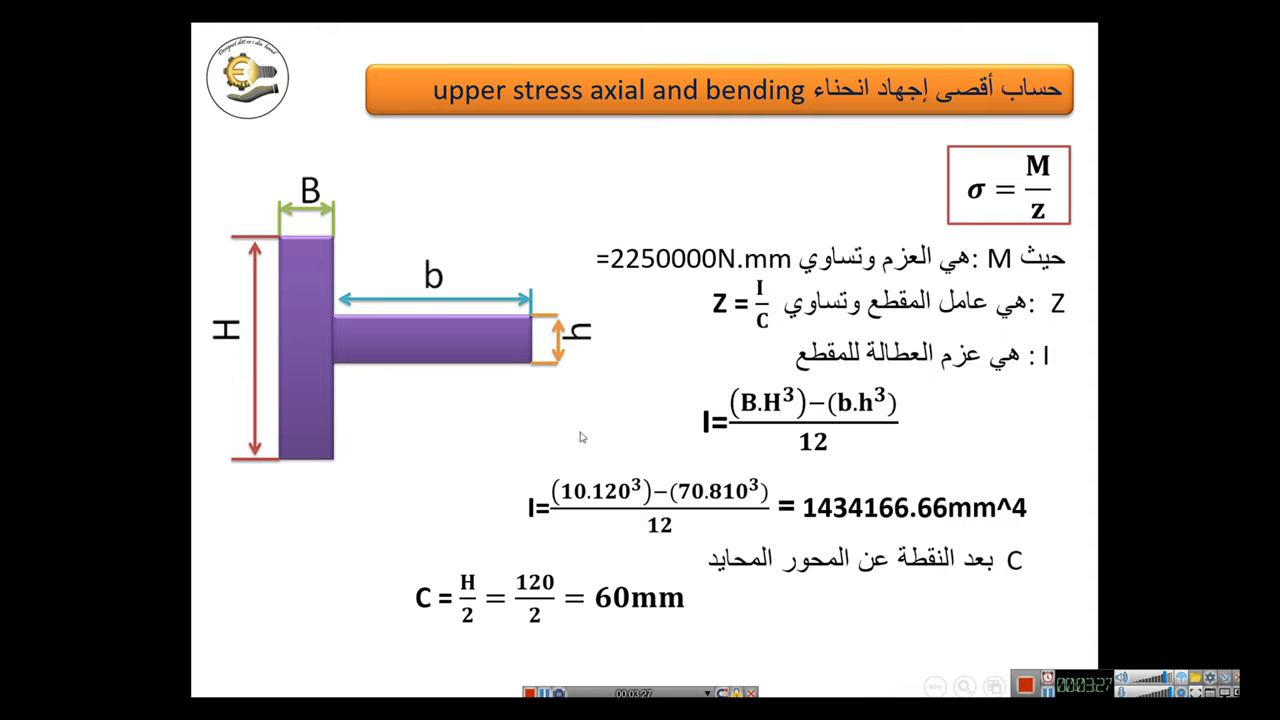
{"action": "left_click", "coordinate": [580, 437]}
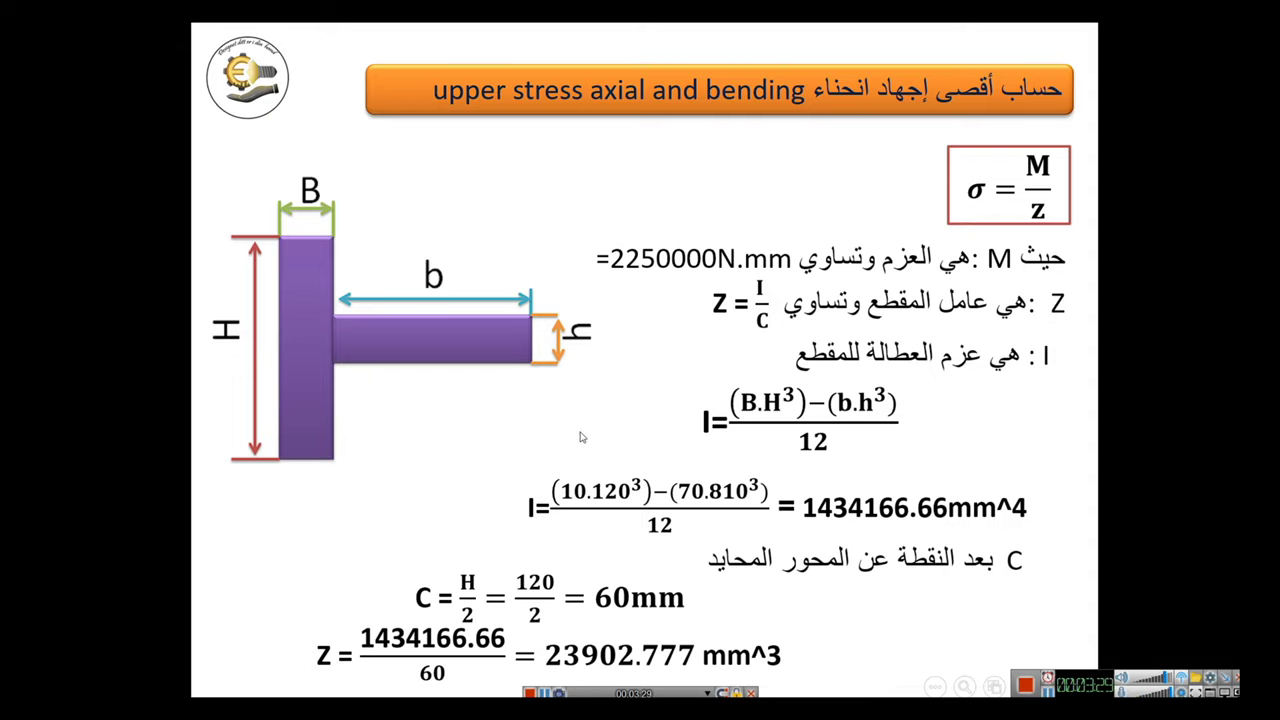
{"action": "left_click", "coordinate": [580, 437]}
Step: Reveal the 94,131 MPa stress calculation and the BEAM BENDING point-load deflection table, then advance
{"action": "left_click", "coordinate": [580, 437]}
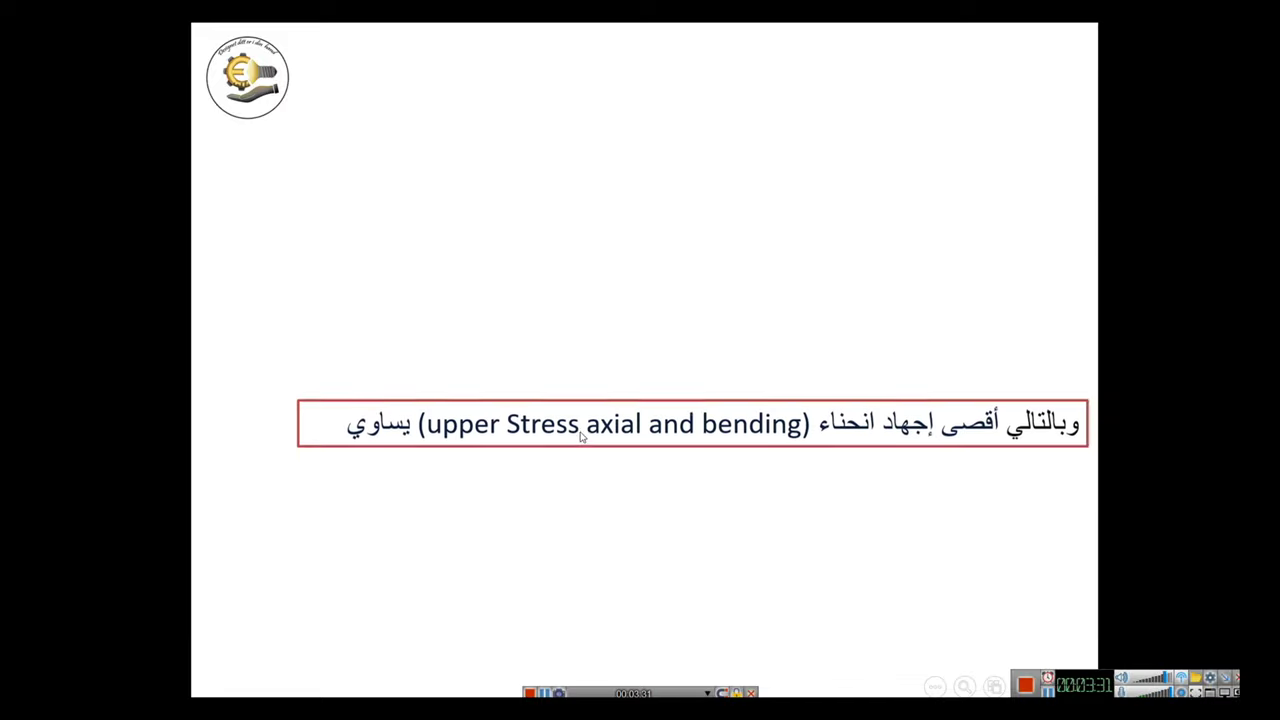
{"action": "left_click", "coordinate": [580, 437]}
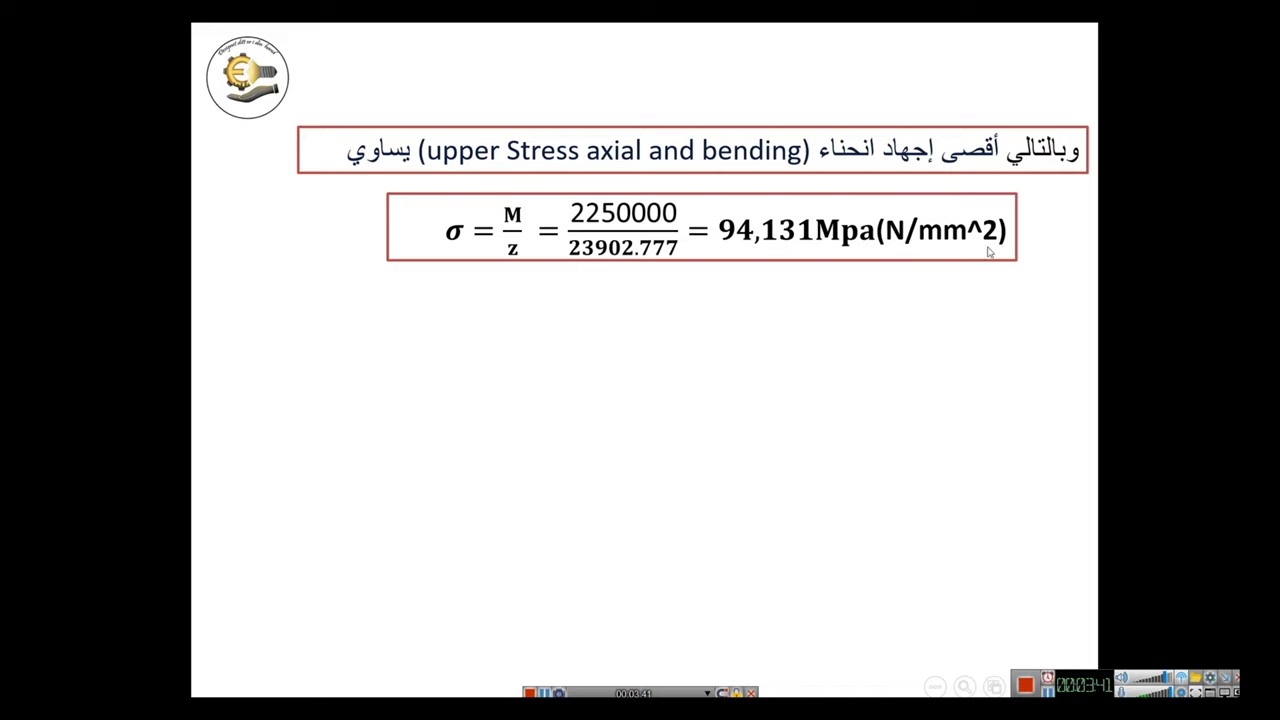
{"action": "left_click", "coordinate": [836, 335]}
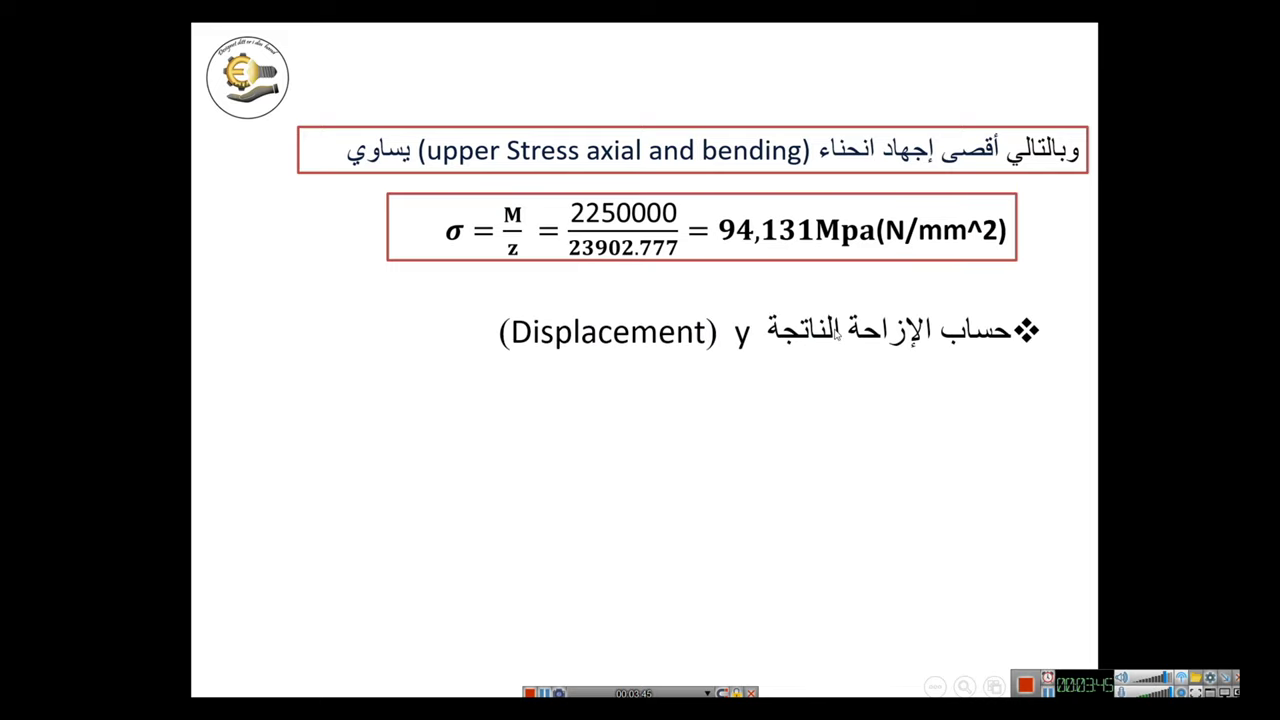
{"action": "left_click", "coordinate": [836, 335]}
{"action": "left_click", "coordinate": [836, 335]}
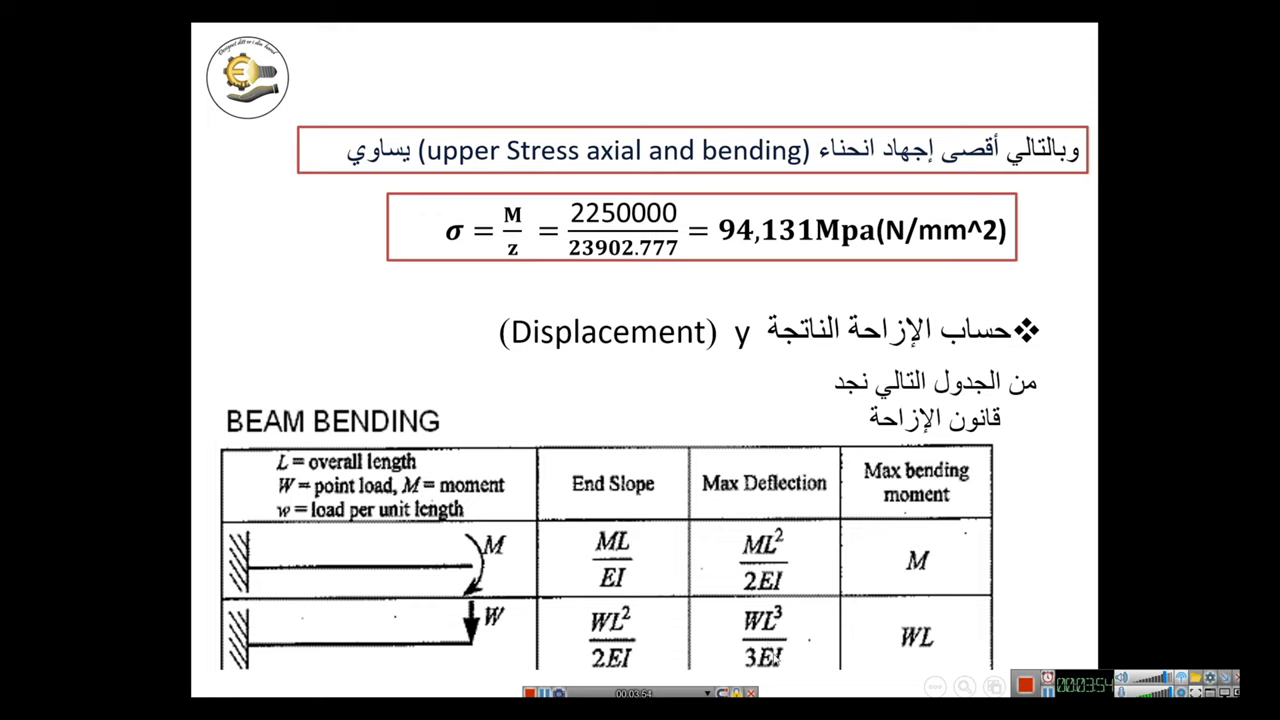
{"action": "left_click", "coordinate": [800, 643]}
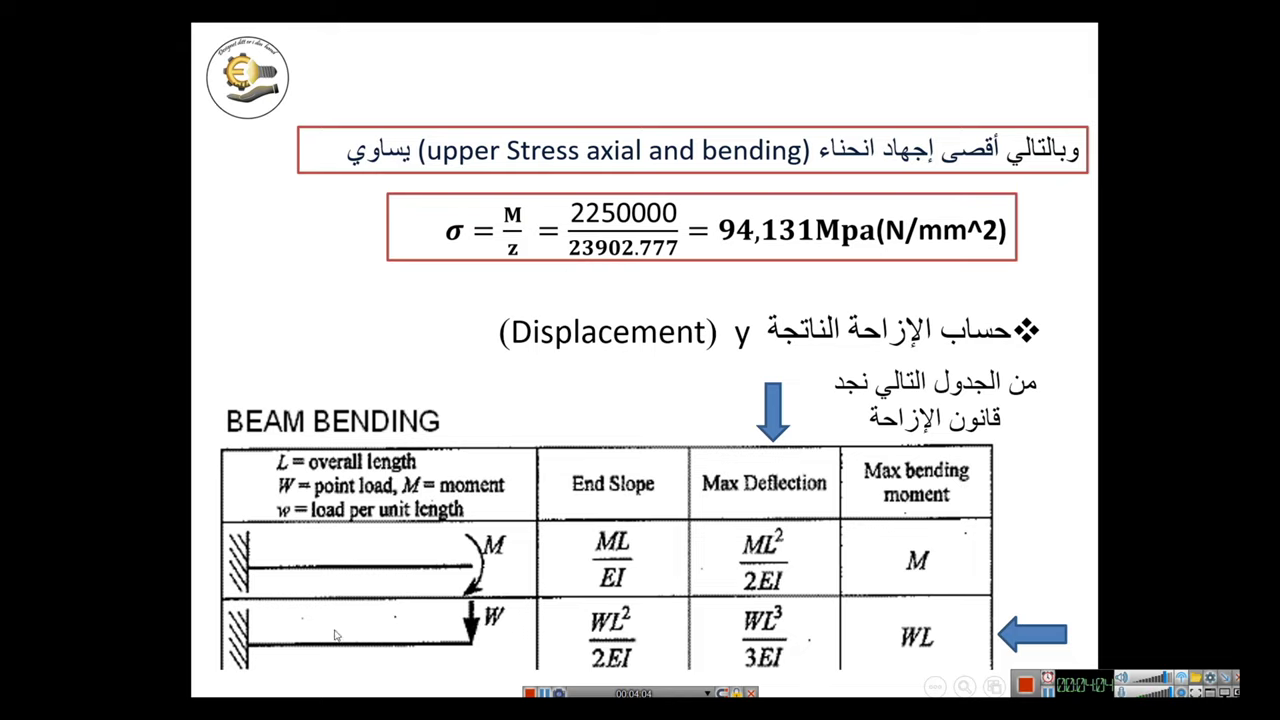
{"action": "left_click", "coordinate": [569, 664]}
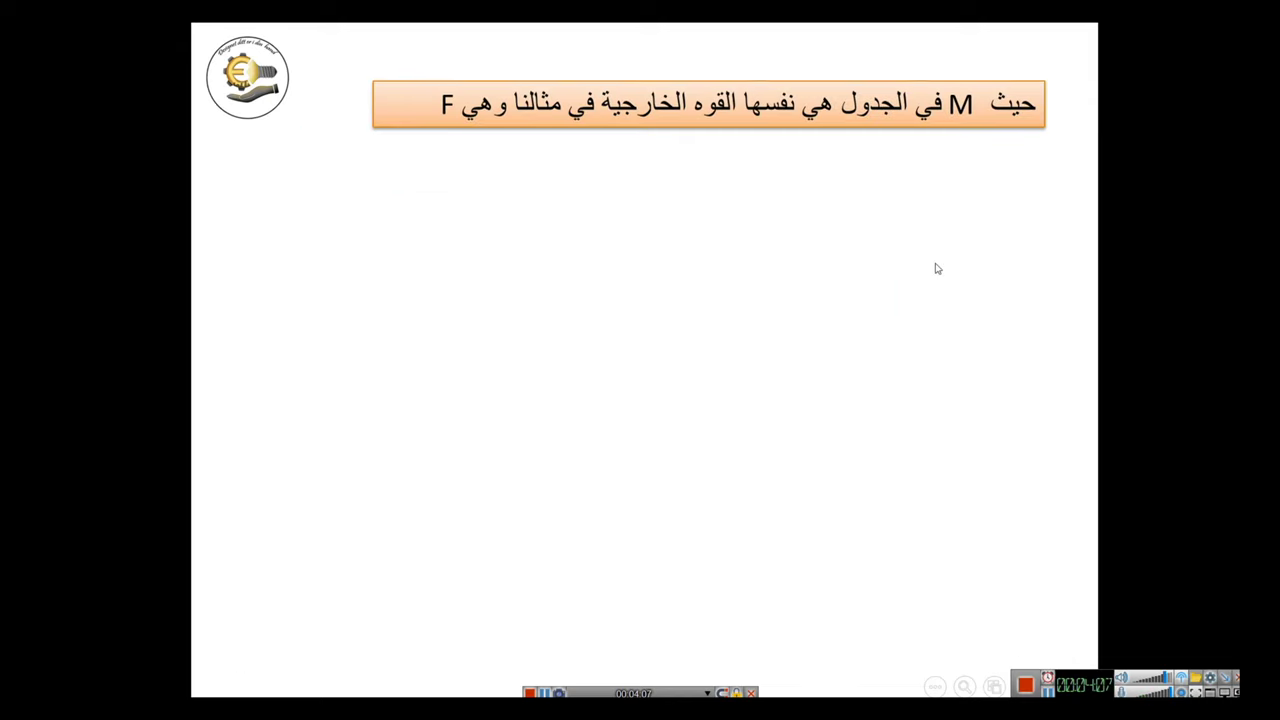
Step: Reveal y = F.L^3/3.E.I with F=1500 N, L=1500 mm, I, E and the 5,603 mm result
{"action": "left_click", "coordinate": [839, 166]}
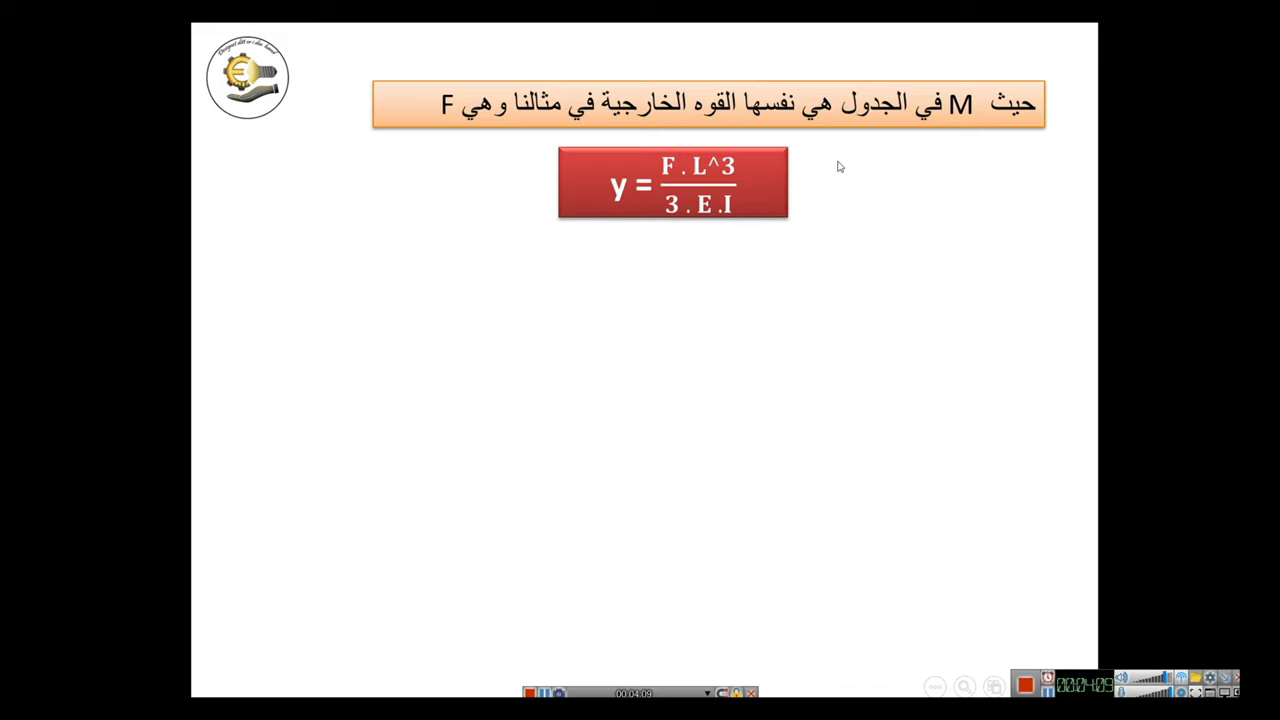
{"action": "left_click", "coordinate": [620, 252]}
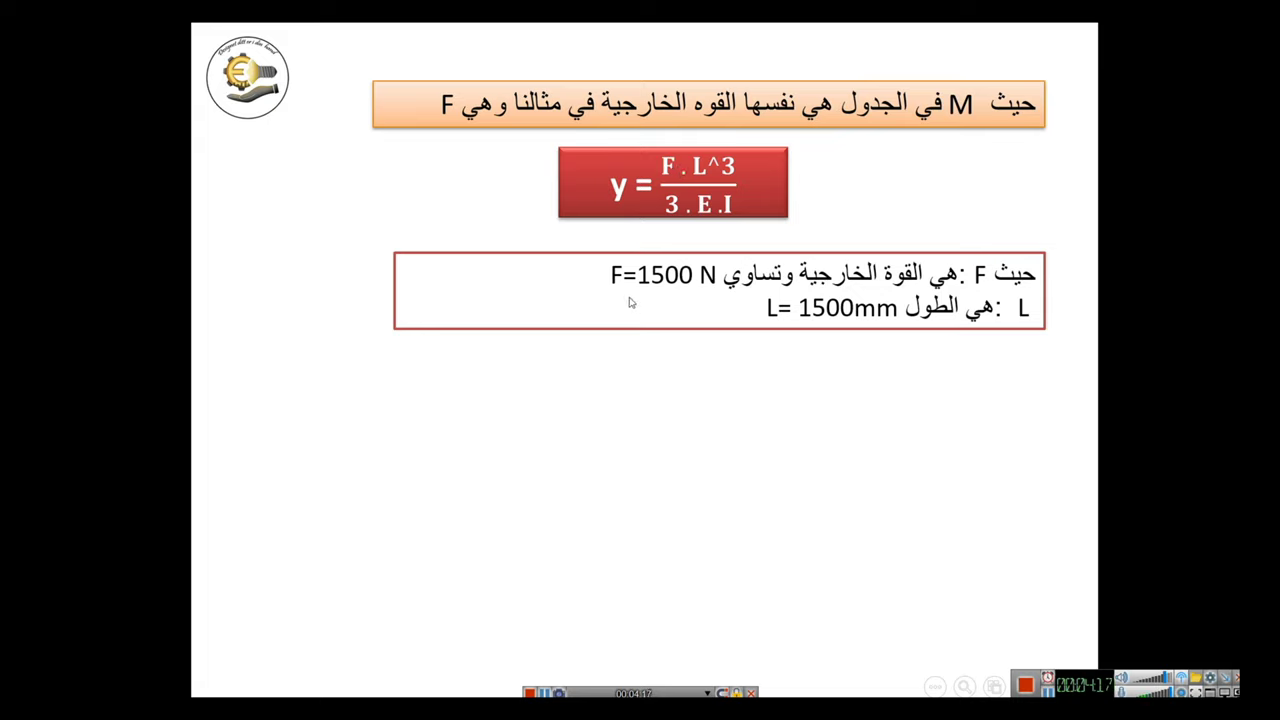
{"action": "left_click", "coordinate": [805, 393]}
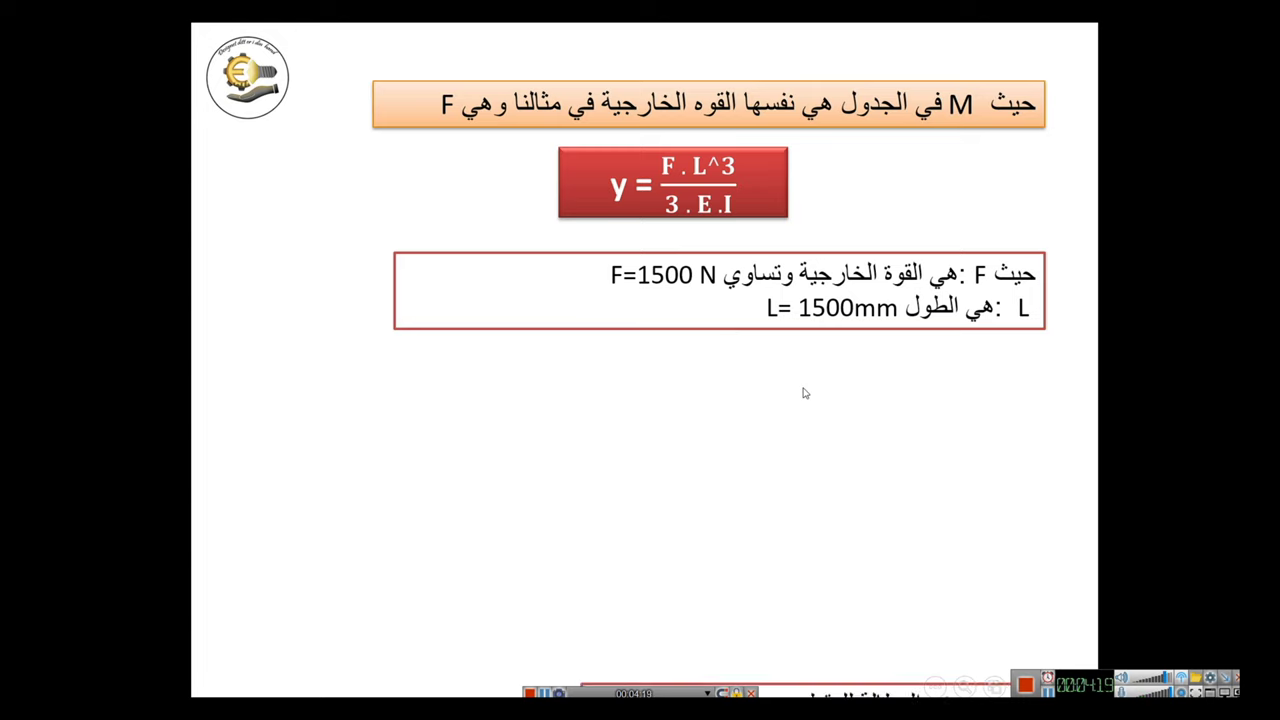
{"action": "left_click", "coordinate": [805, 393]}
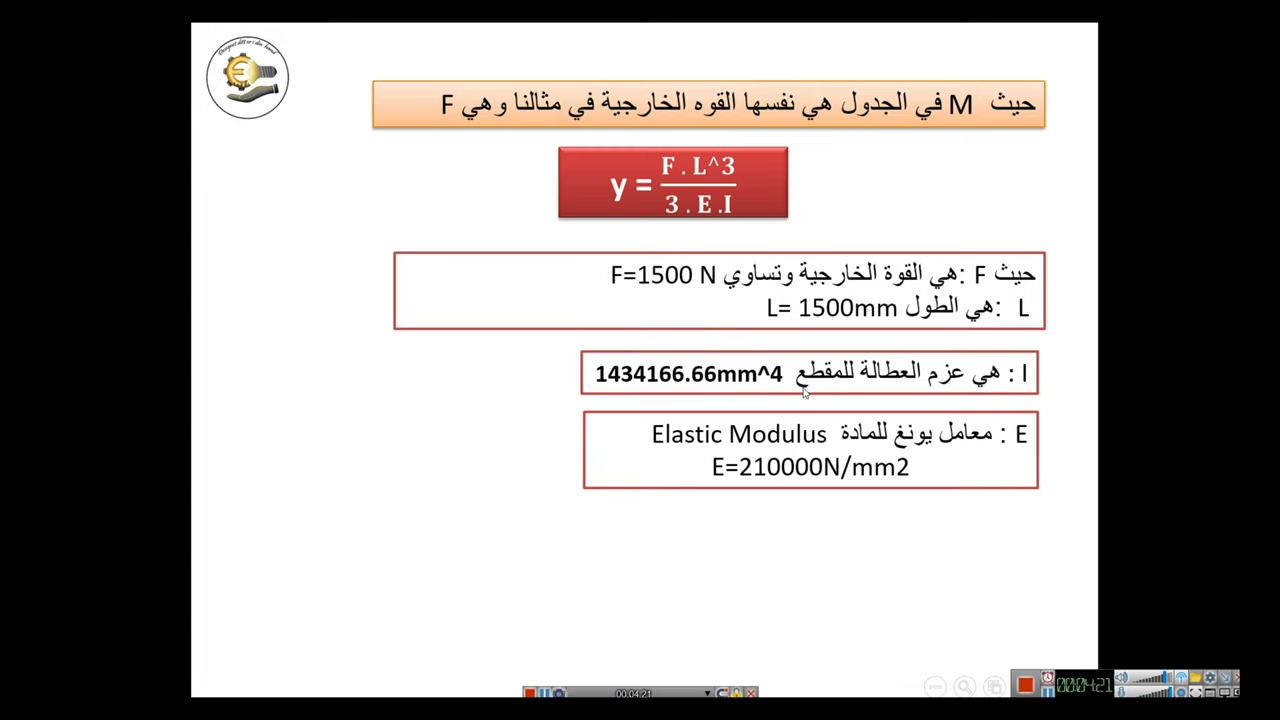
{"action": "left_click", "coordinate": [788, 455]}
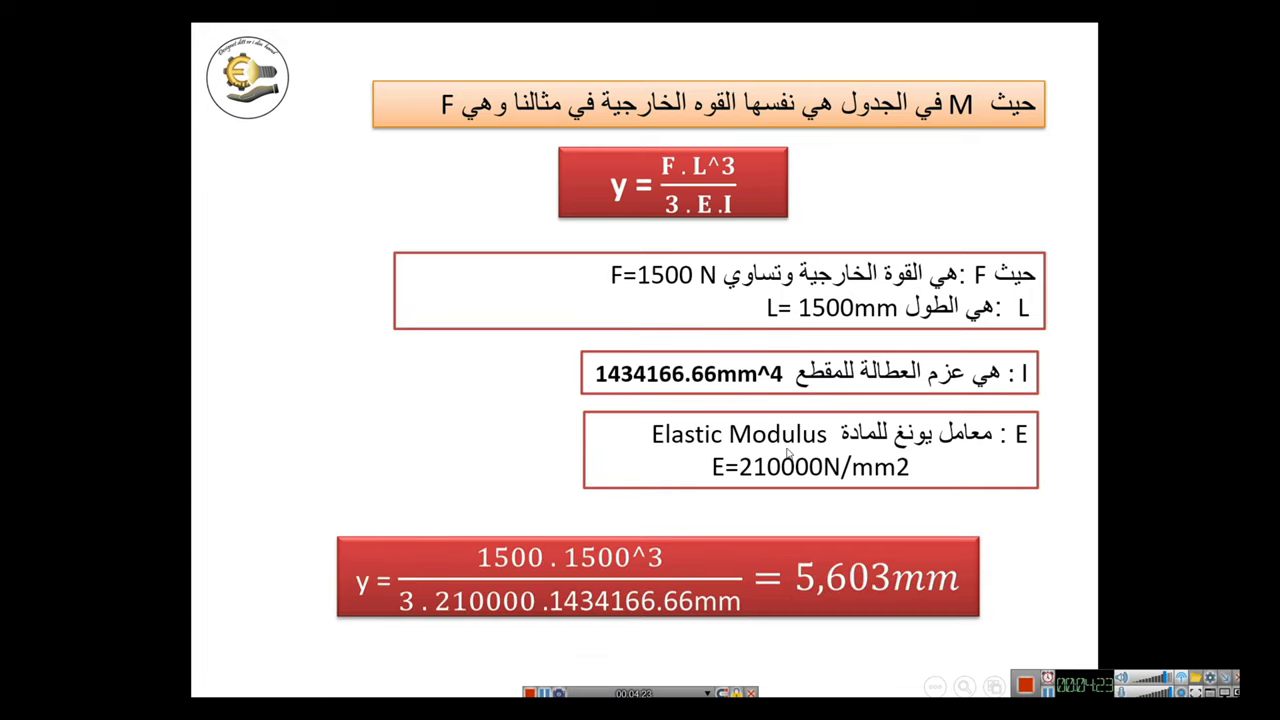
Step: Leave the slideshow and draw a closed T outline with midpoint lines centred on the origin
{"action": "left_click", "coordinate": [475, 561]}
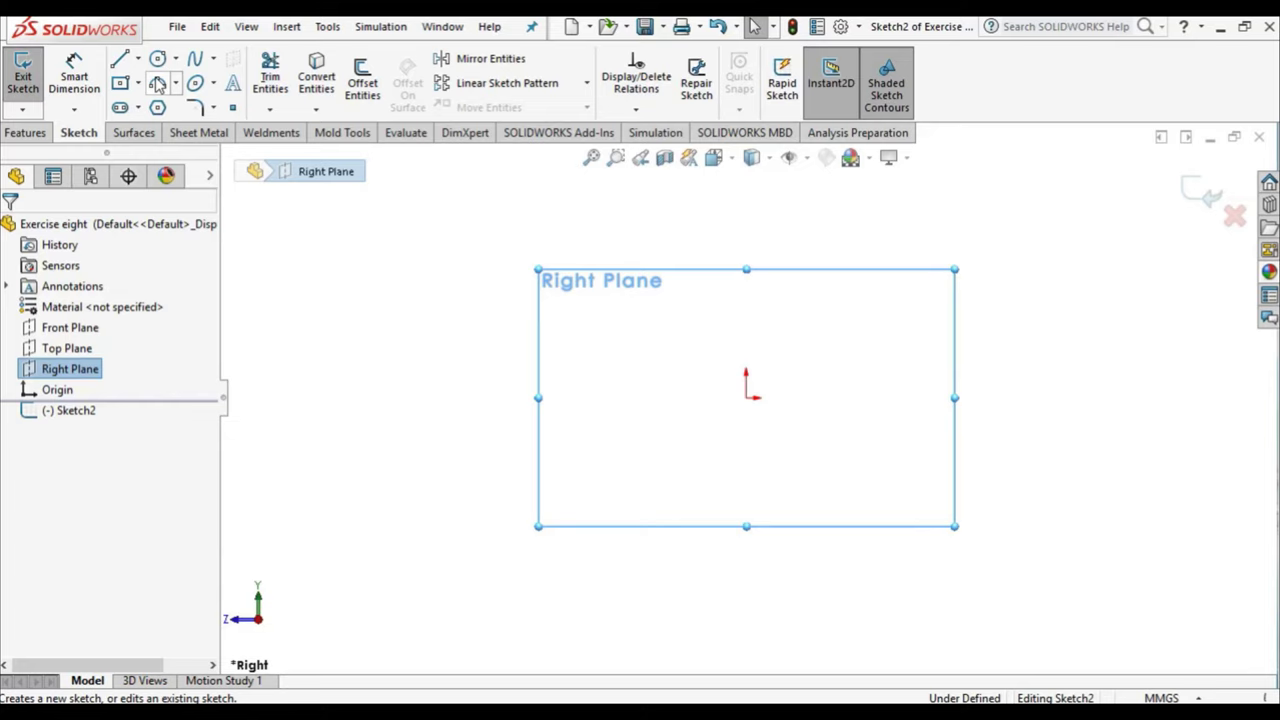
{"action": "left_click", "coordinate": [138, 58]}
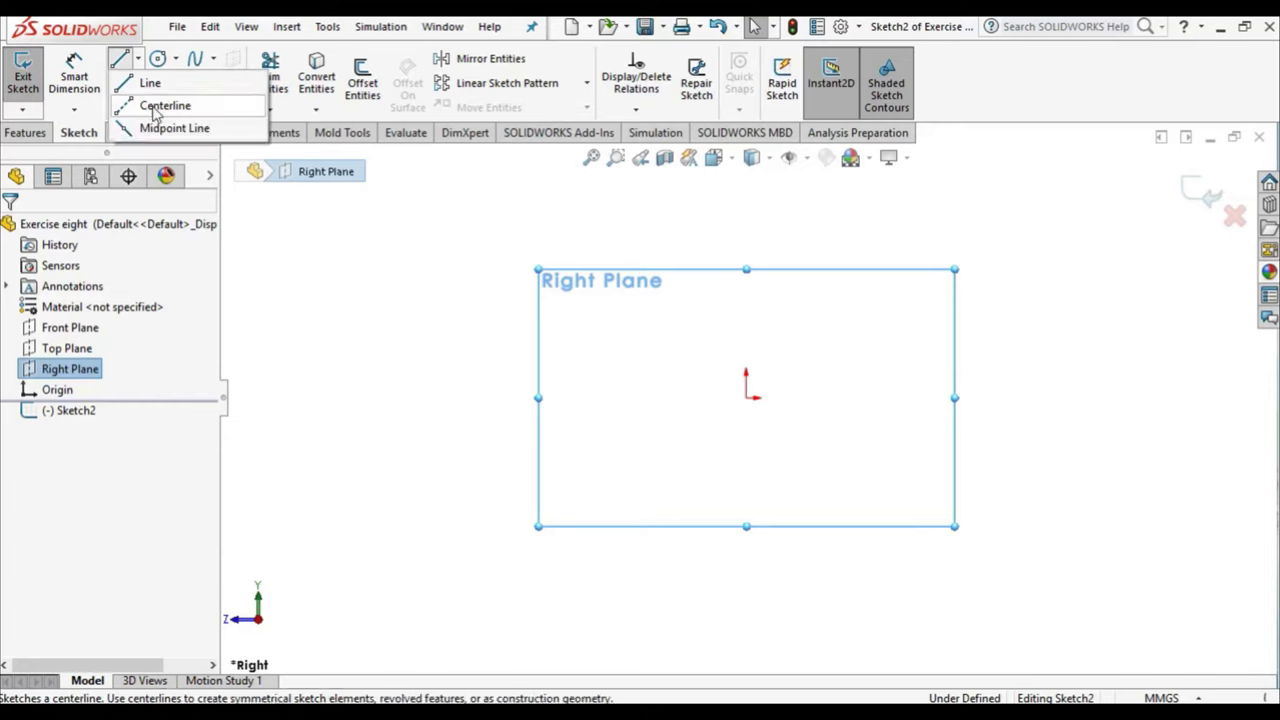
{"action": "left_click", "coordinate": [165, 126]}
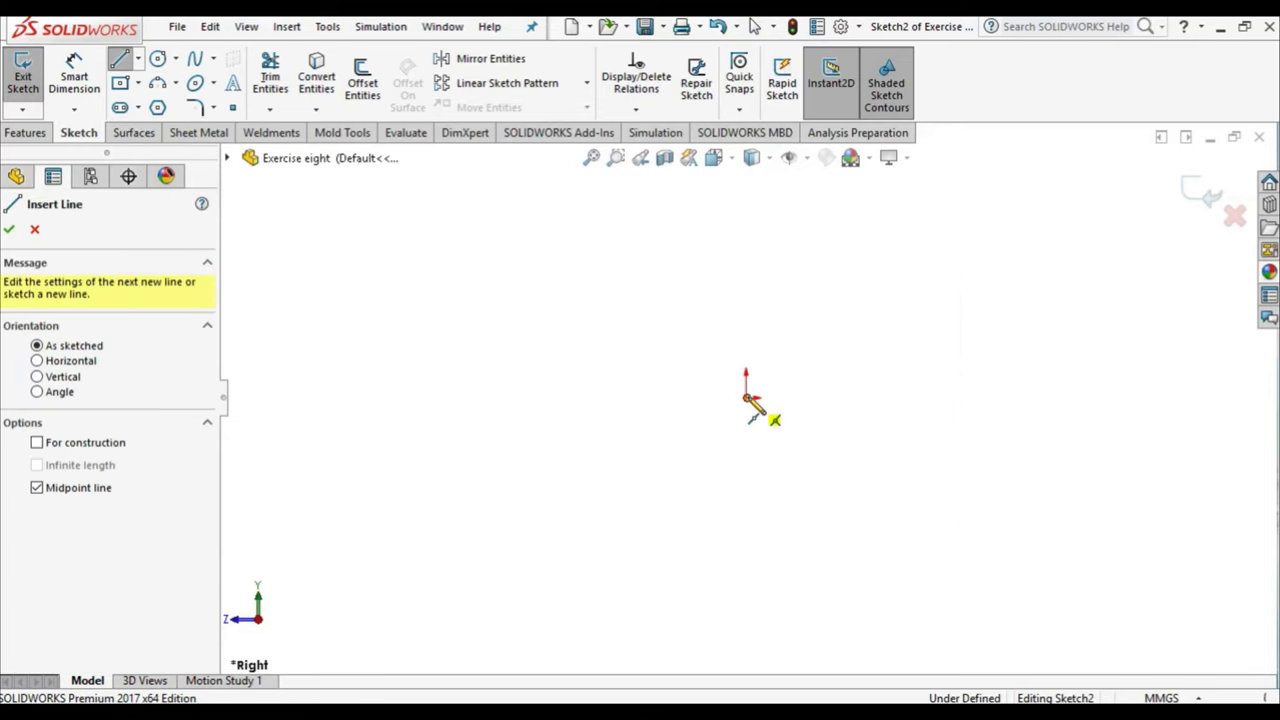
{"action": "left_click", "coordinate": [746, 397]}
{"action": "left_click", "coordinate": [940, 398]}
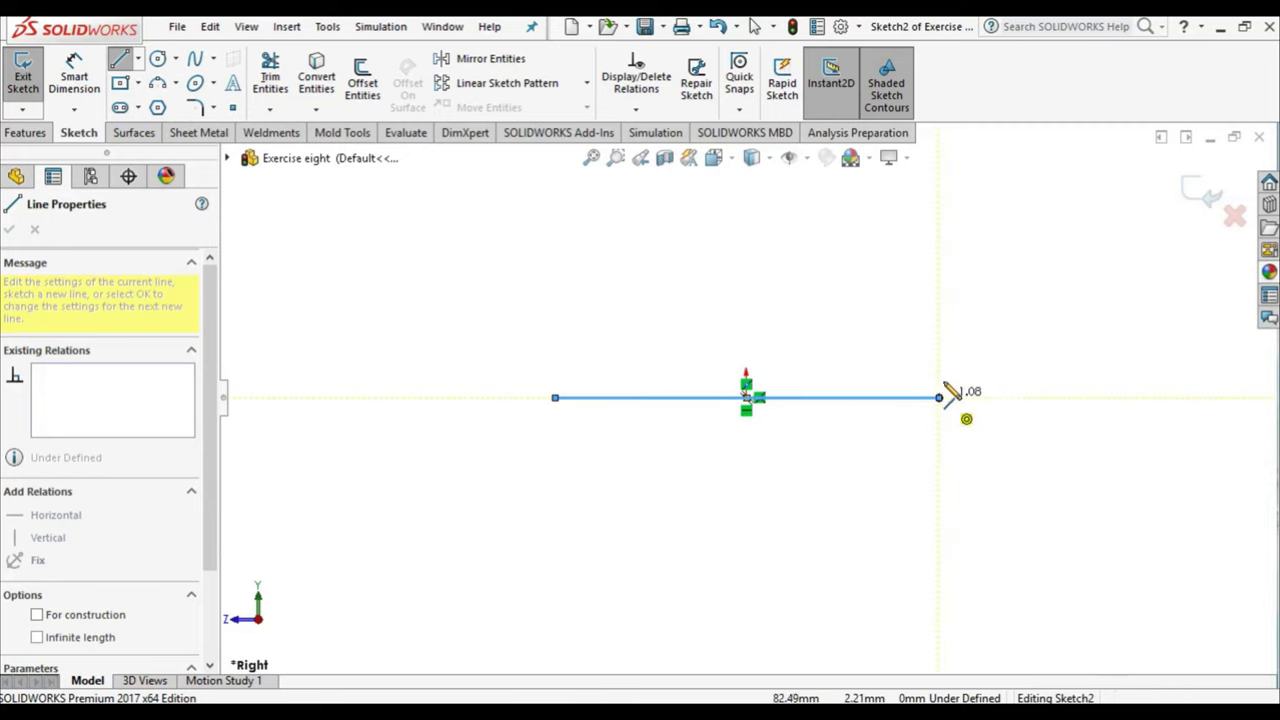
{"action": "left_click", "coordinate": [938, 331]}
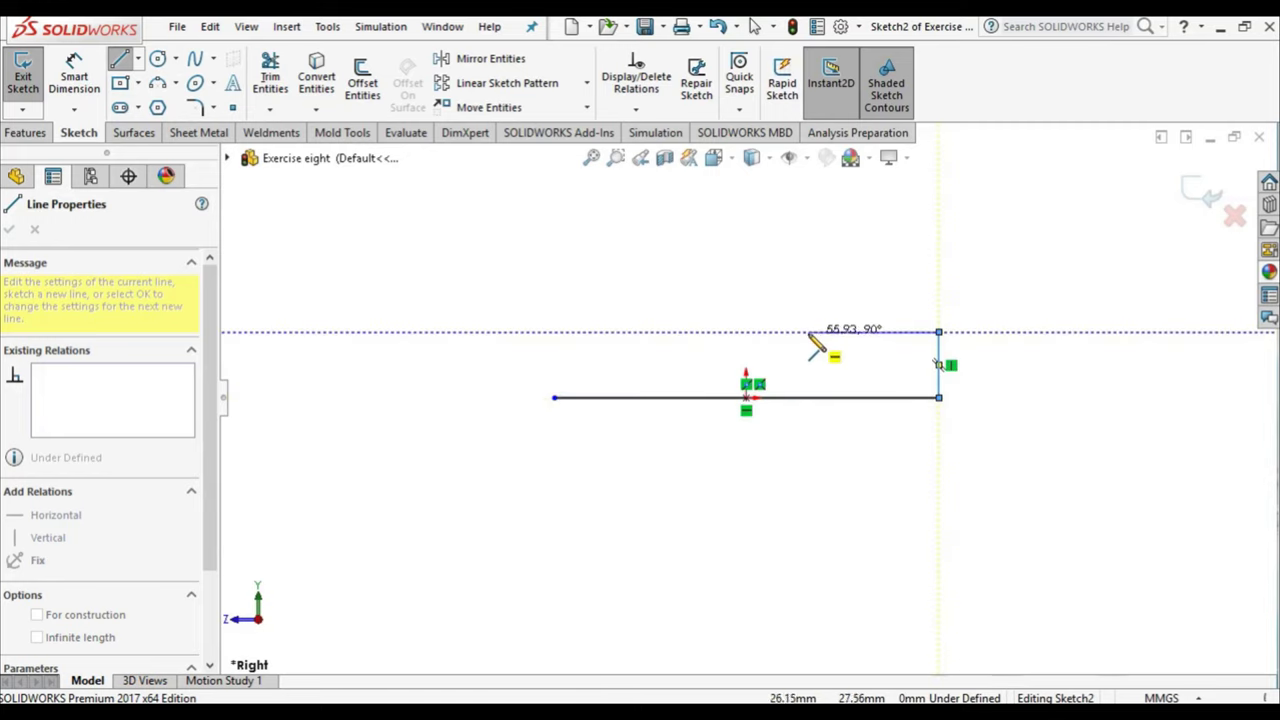
{"action": "left_click", "coordinate": [793, 331]}
{"action": "left_click", "coordinate": [793, 224]}
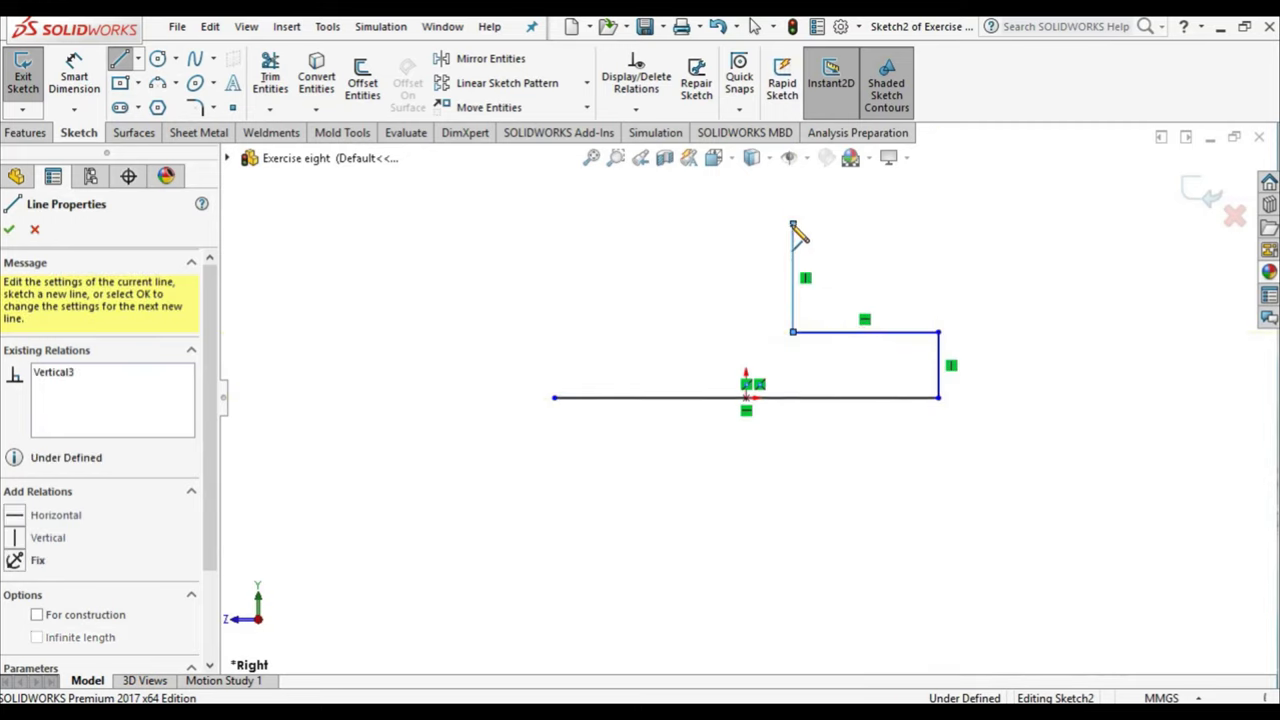
{"action": "left_click", "coordinate": [728, 223]}
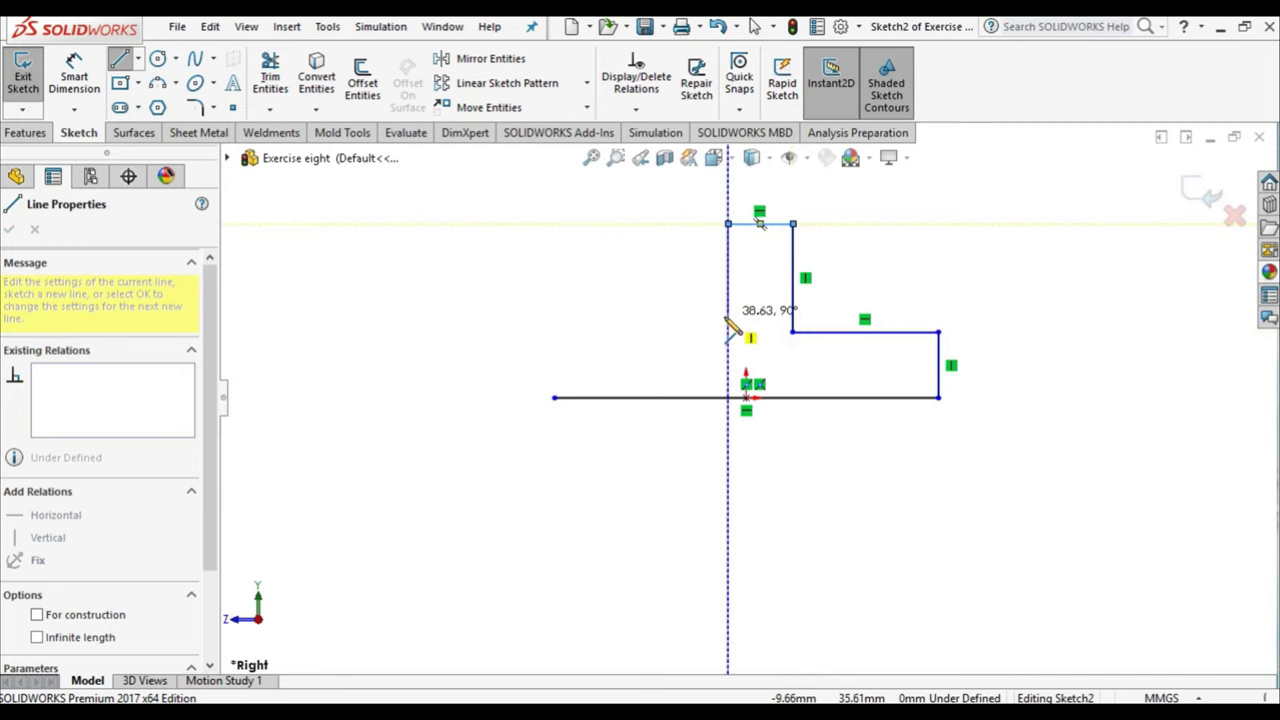
{"action": "left_click", "coordinate": [728, 318]}
{"action": "left_click", "coordinate": [555, 318]}
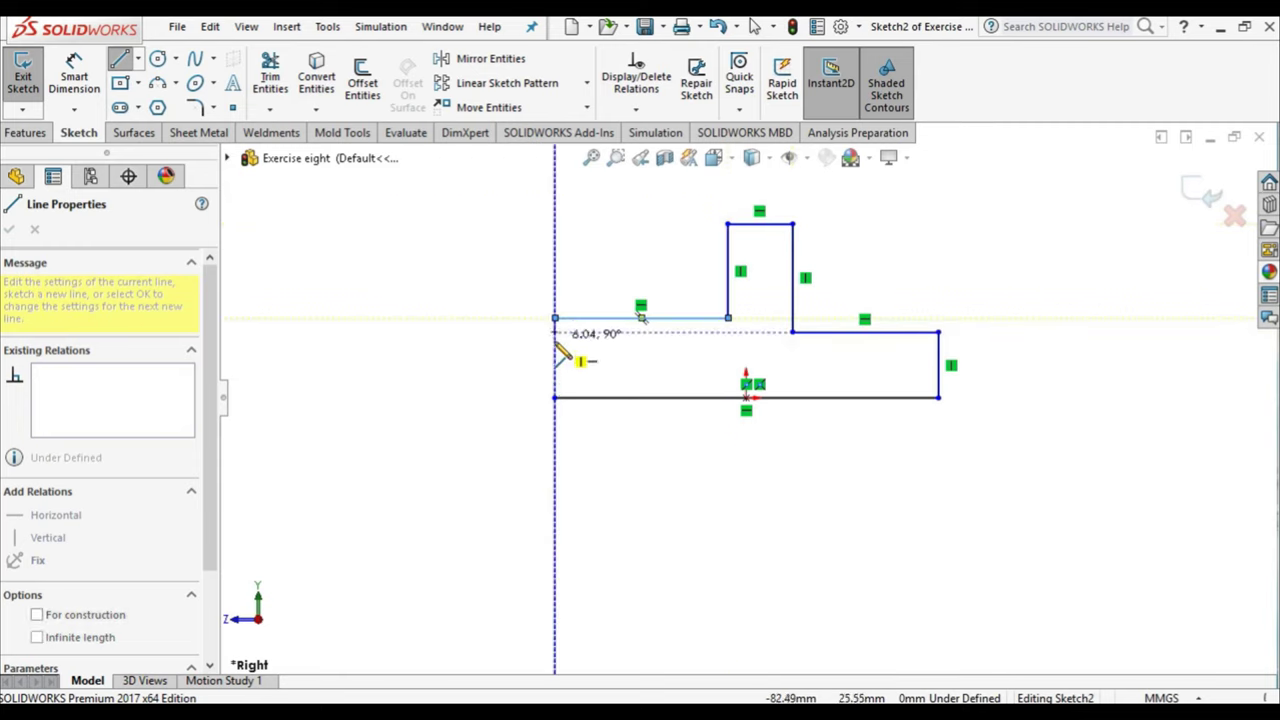
{"action": "left_click", "coordinate": [555, 397]}
{"action": "right_click", "coordinate": [463, 318]}
{"action": "left_click", "coordinate": [495, 326]}
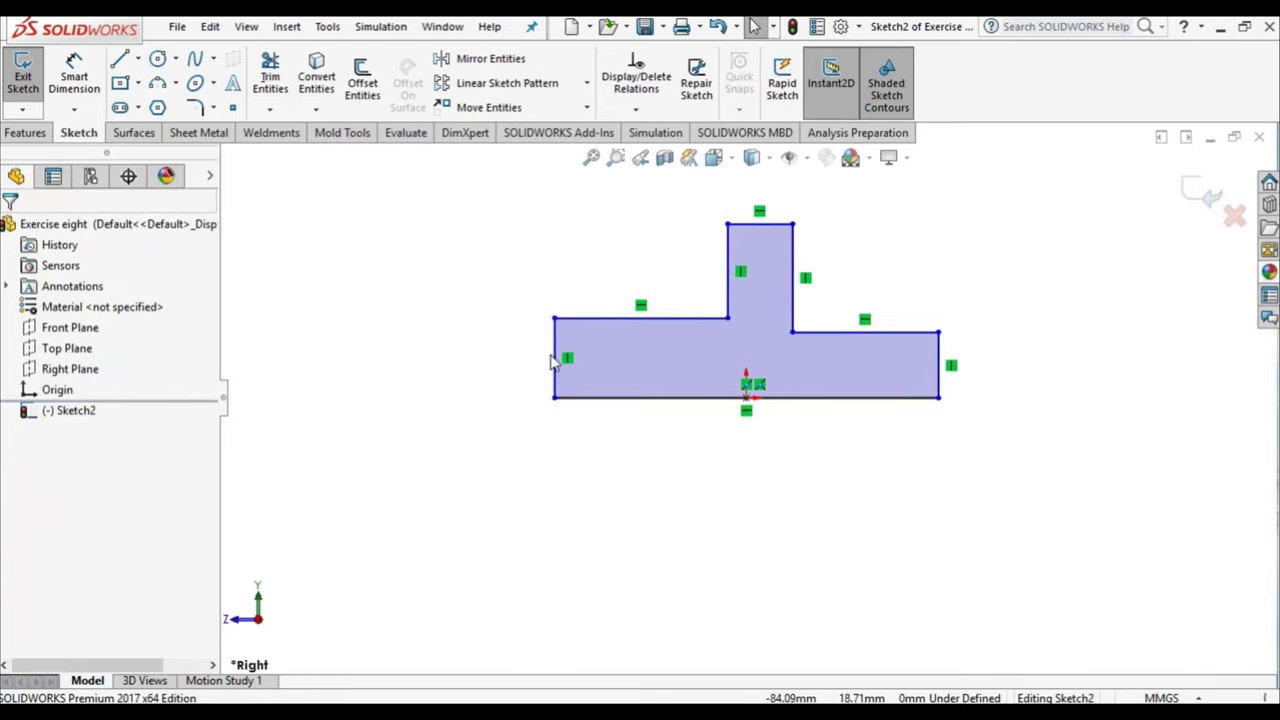
Step: Make the two end edges, the two flange top edges and the two stem sides equal
{"action": "left_click", "coordinate": [556, 362]}
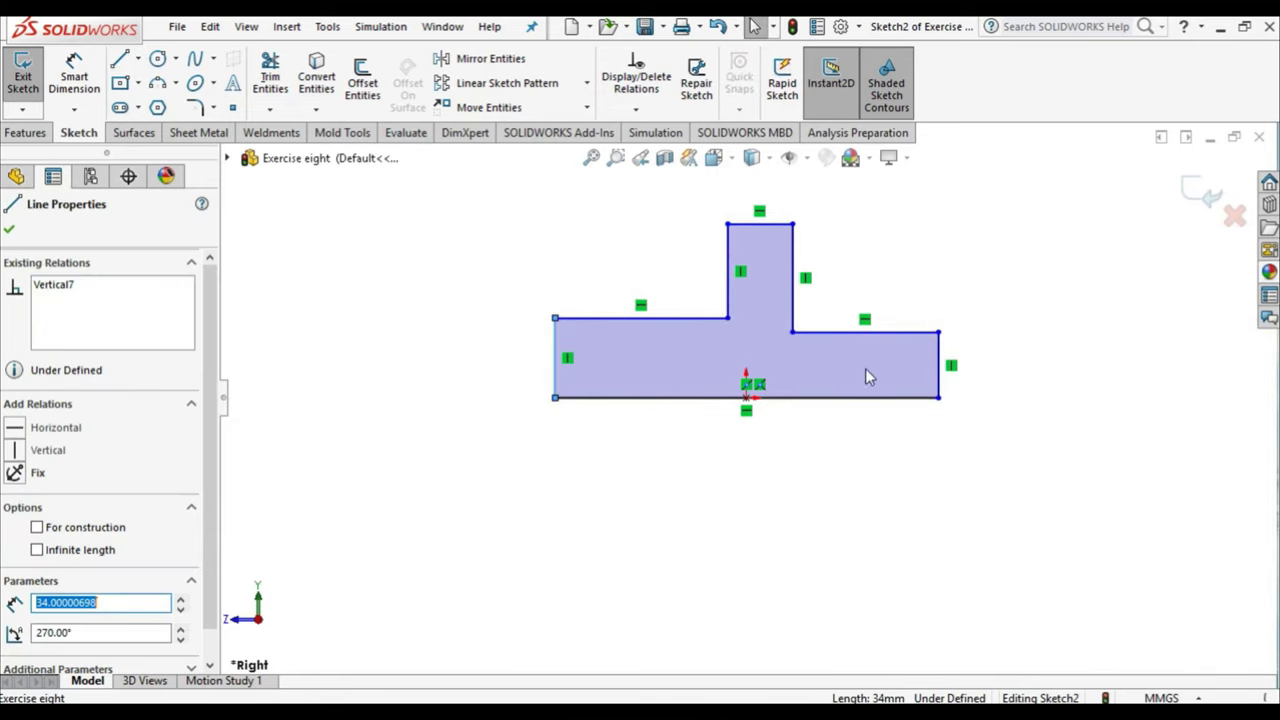
{"action": "left_click", "coordinate": [938, 352], "text": "ctrl"}
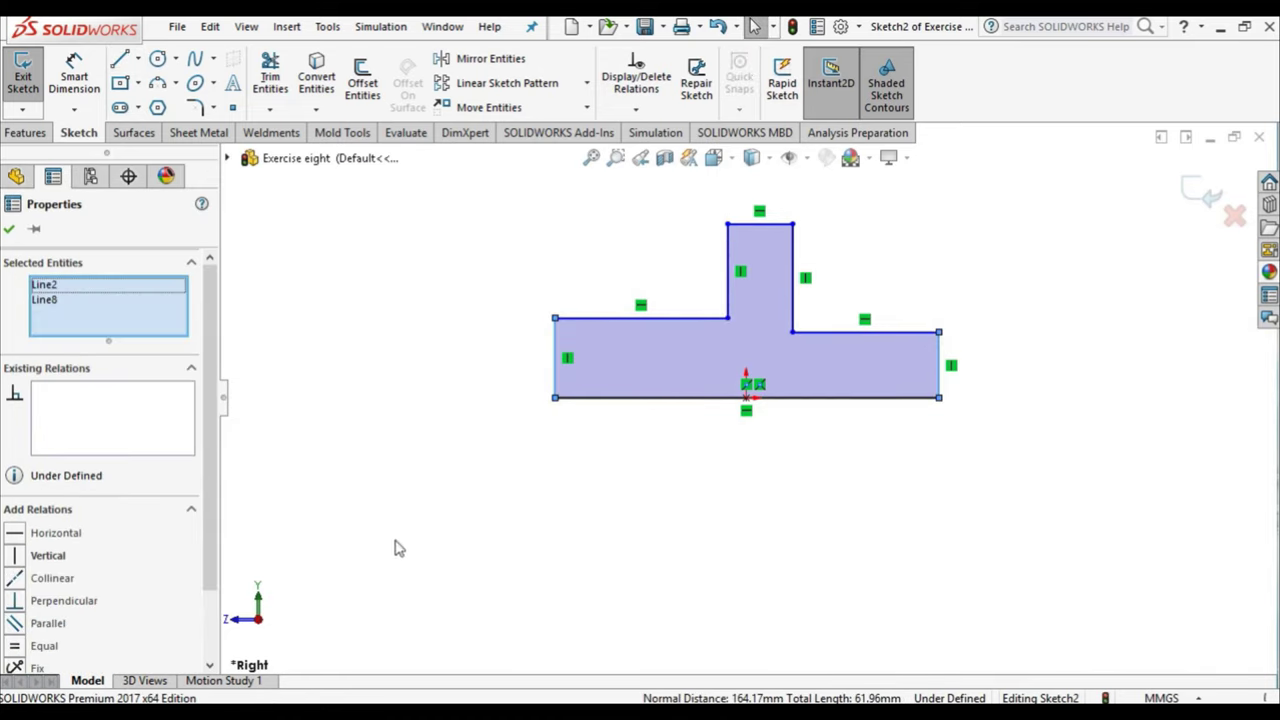
{"action": "left_click", "coordinate": [52, 647]}
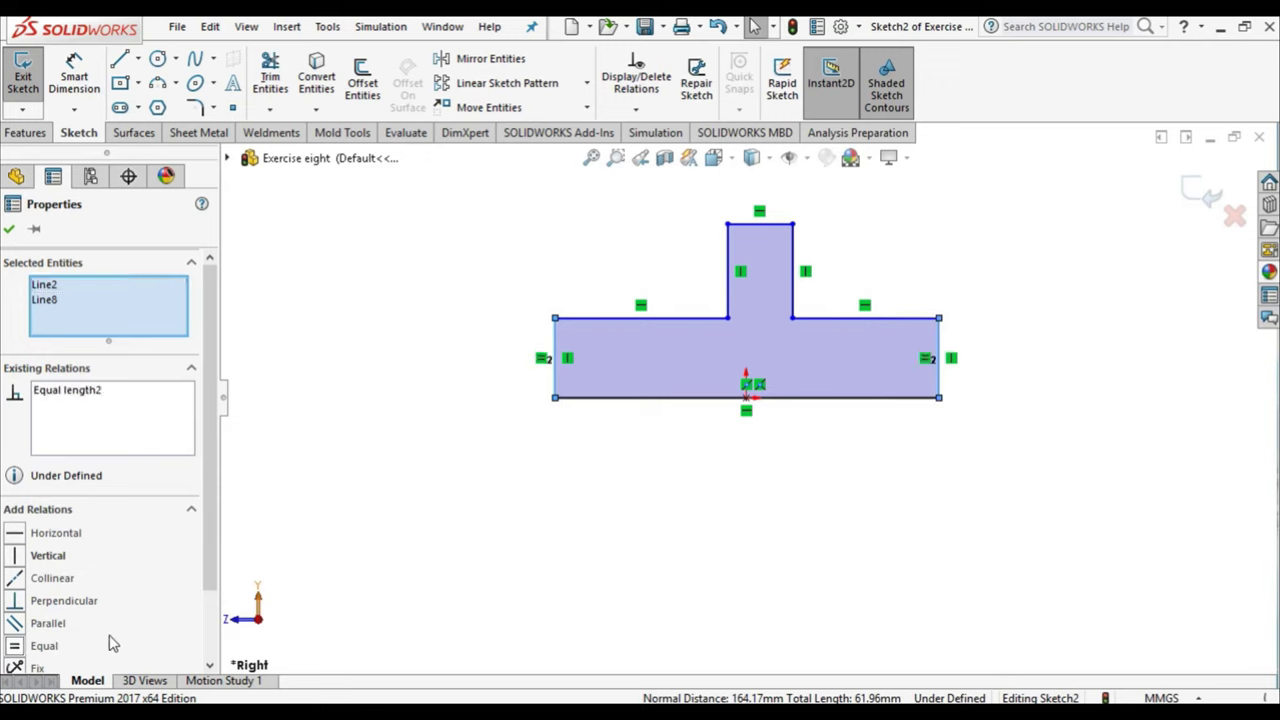
{"action": "left_click", "coordinate": [606, 509]}
{"action": "left_click", "coordinate": [693, 320]}
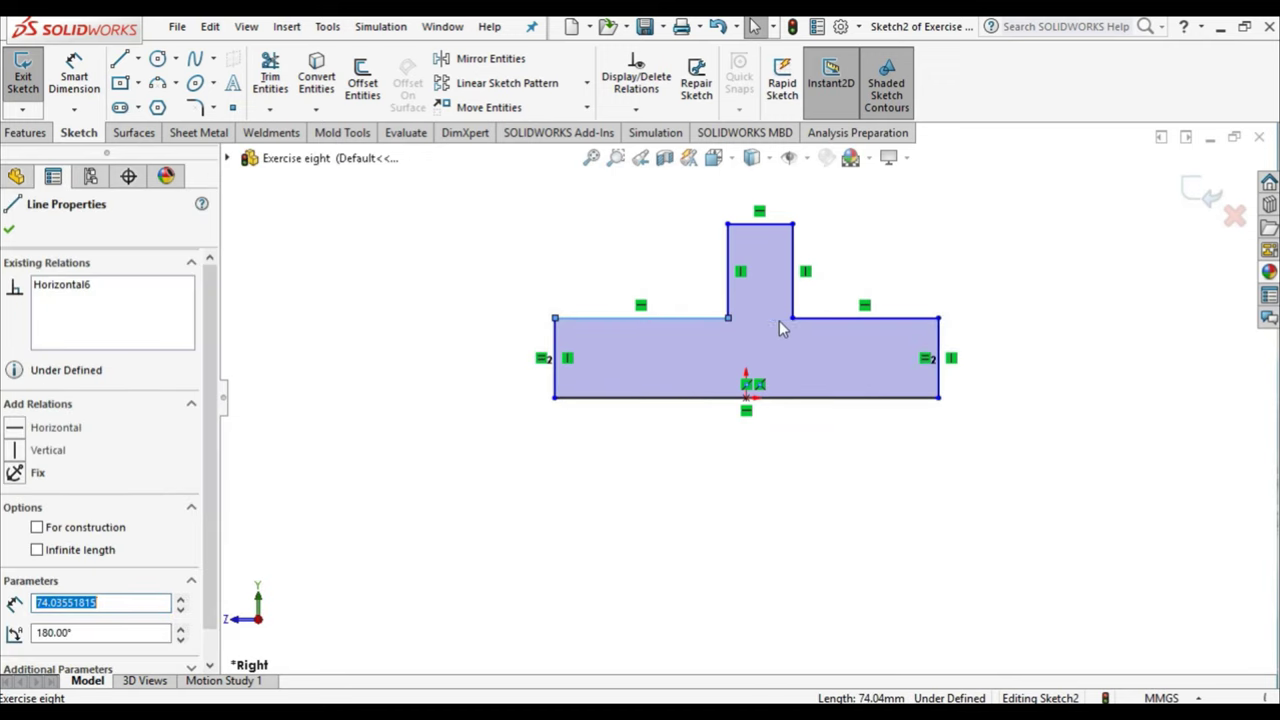
{"action": "left_click", "coordinate": [835, 320], "text": "ctrl"}
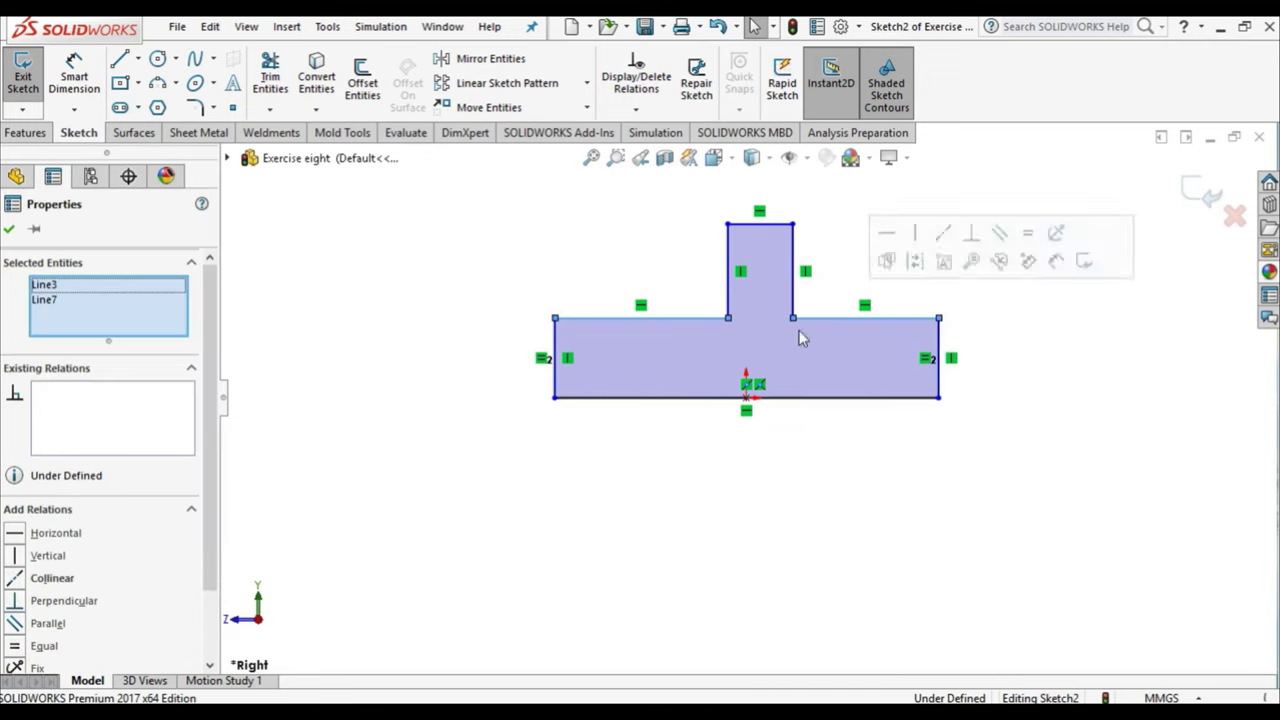
{"action": "left_click", "coordinate": [48, 648]}
{"action": "left_click", "coordinate": [396, 505]}
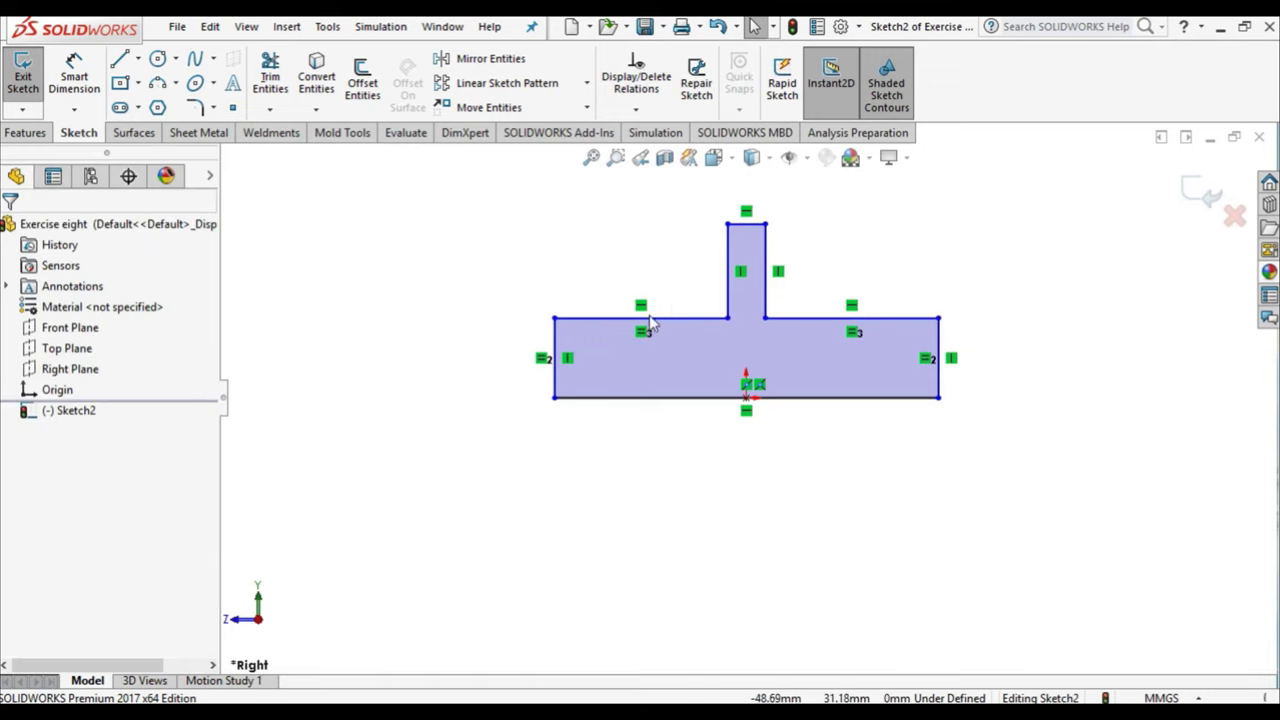
{"action": "left_click", "coordinate": [731, 250]}
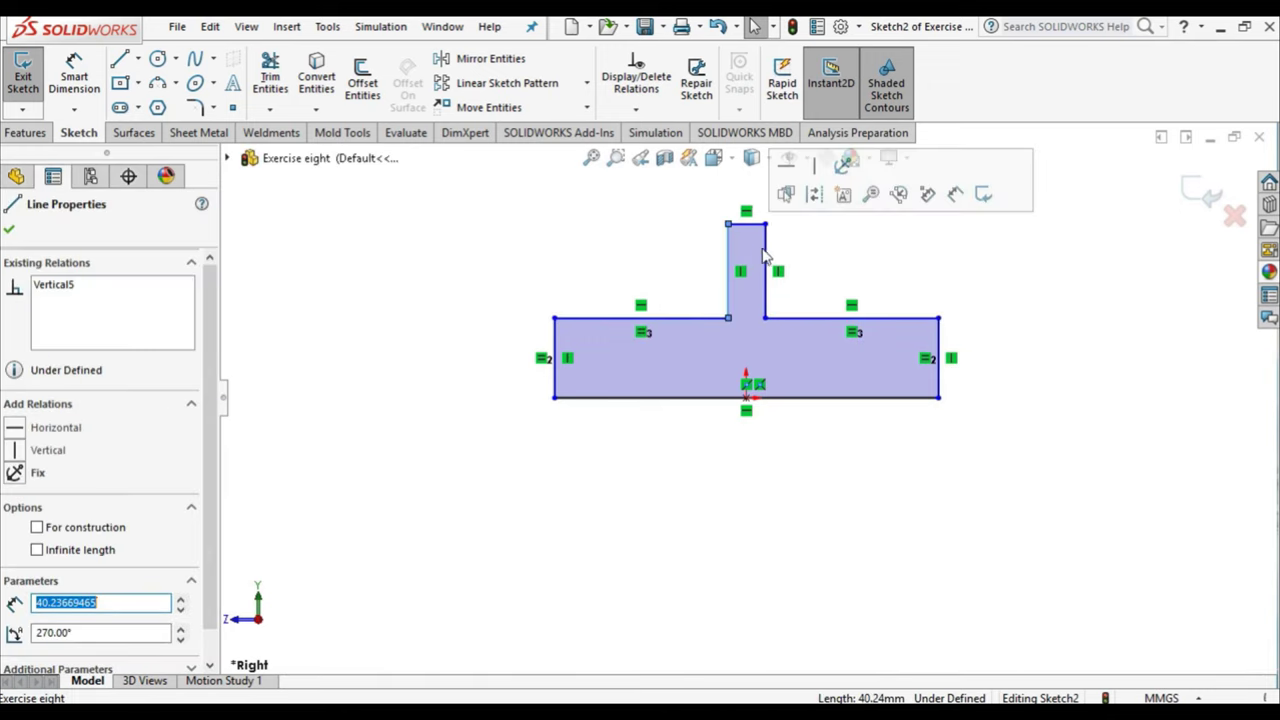
{"action": "left_click", "coordinate": [766, 255], "text": "ctrl"}
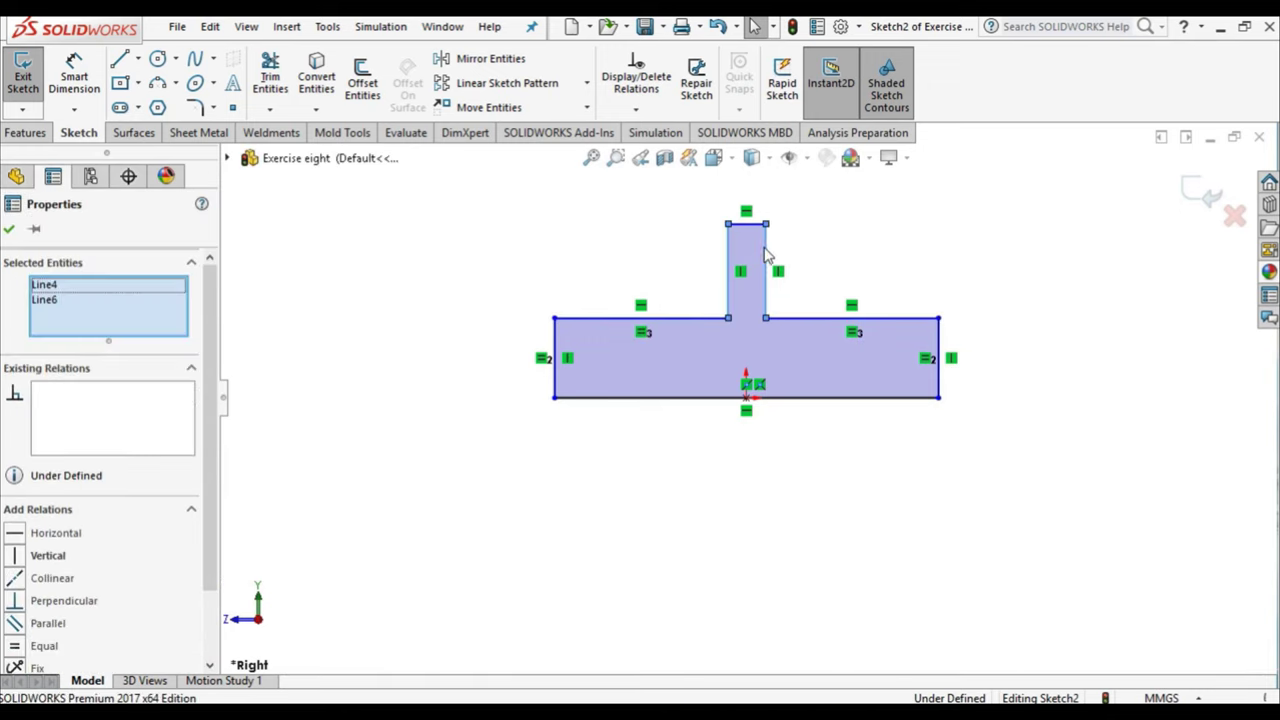
{"action": "left_click", "coordinate": [45, 647]}
{"action": "left_click", "coordinate": [9, 229]}
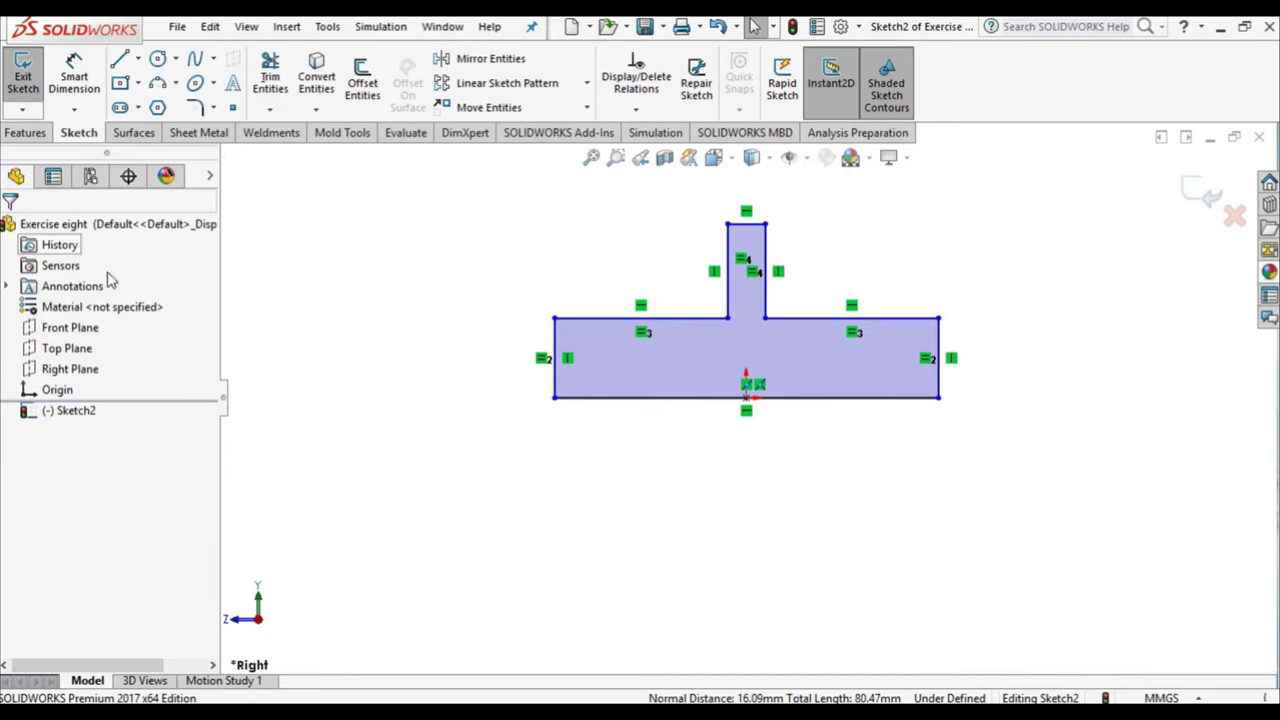
{"action": "left_click", "coordinate": [74, 75]}
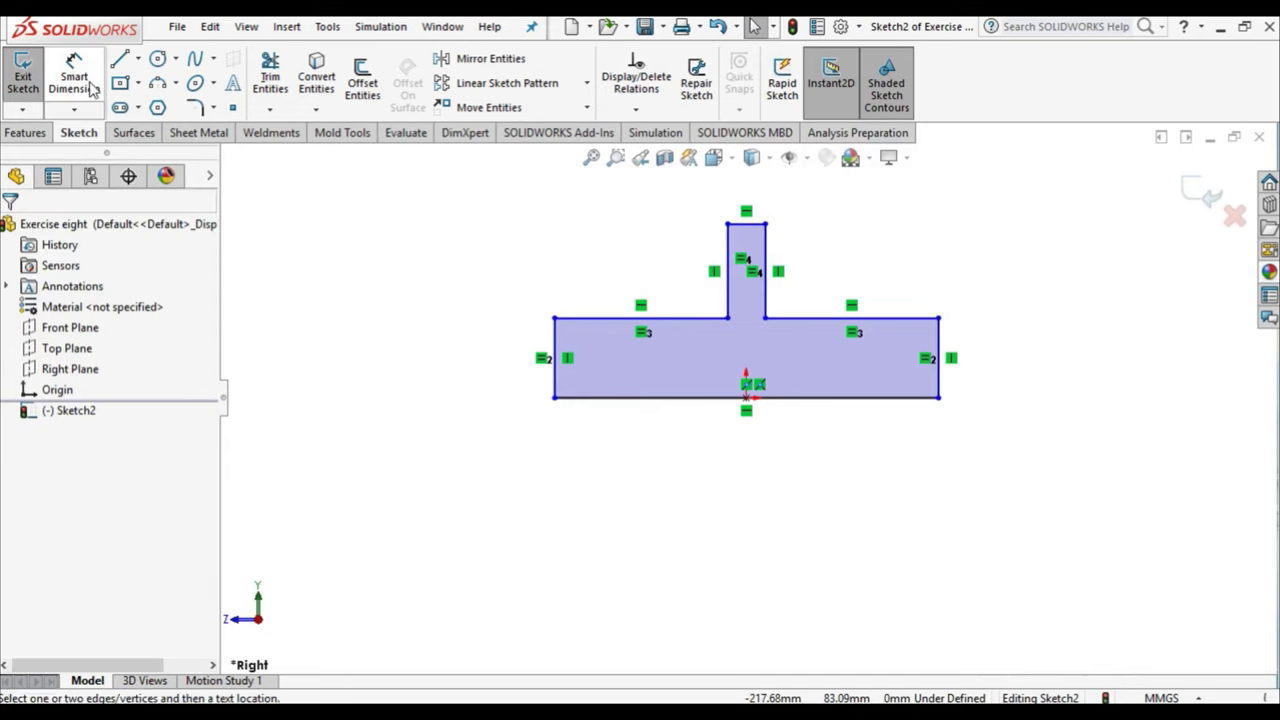
Step: Dimension the base width 120 mm, flange thickness 10 mm and stem width 10 mm
{"action": "left_click", "coordinate": [605, 398]}
{"action": "left_click", "coordinate": [614, 488]}
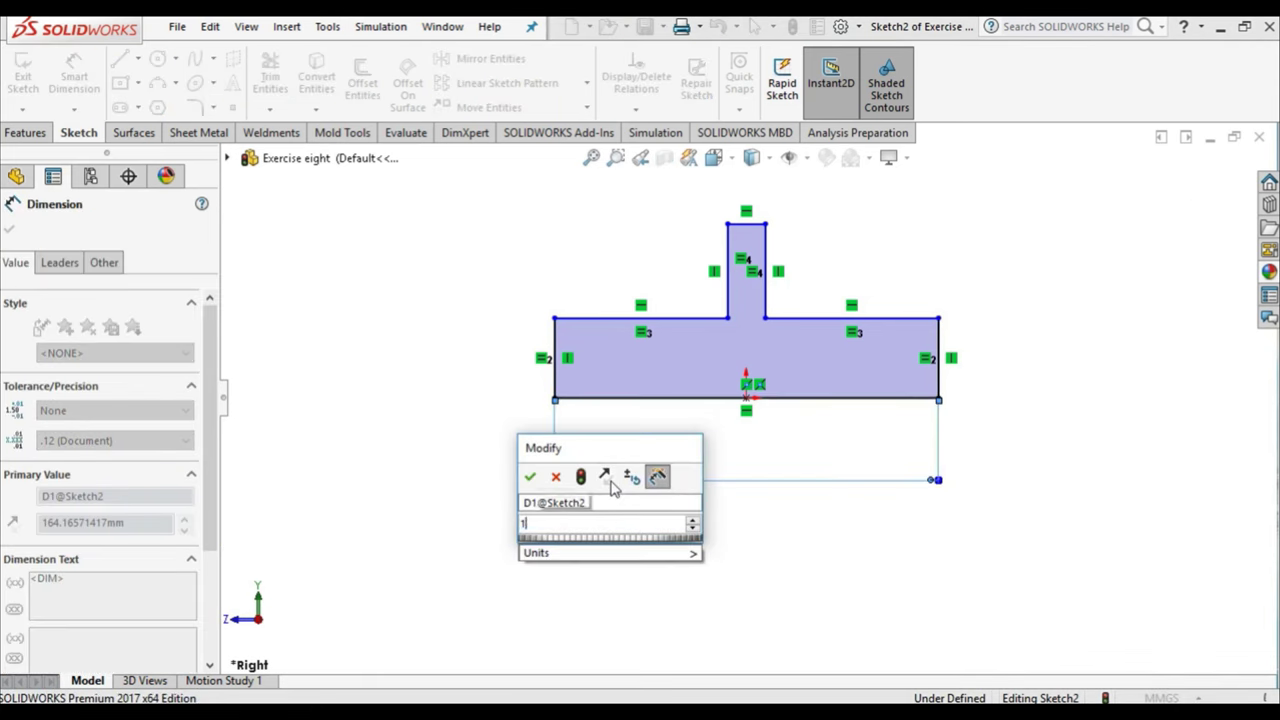
{"action": "type", "text": "120"}
{"action": "key", "text": "Return"}
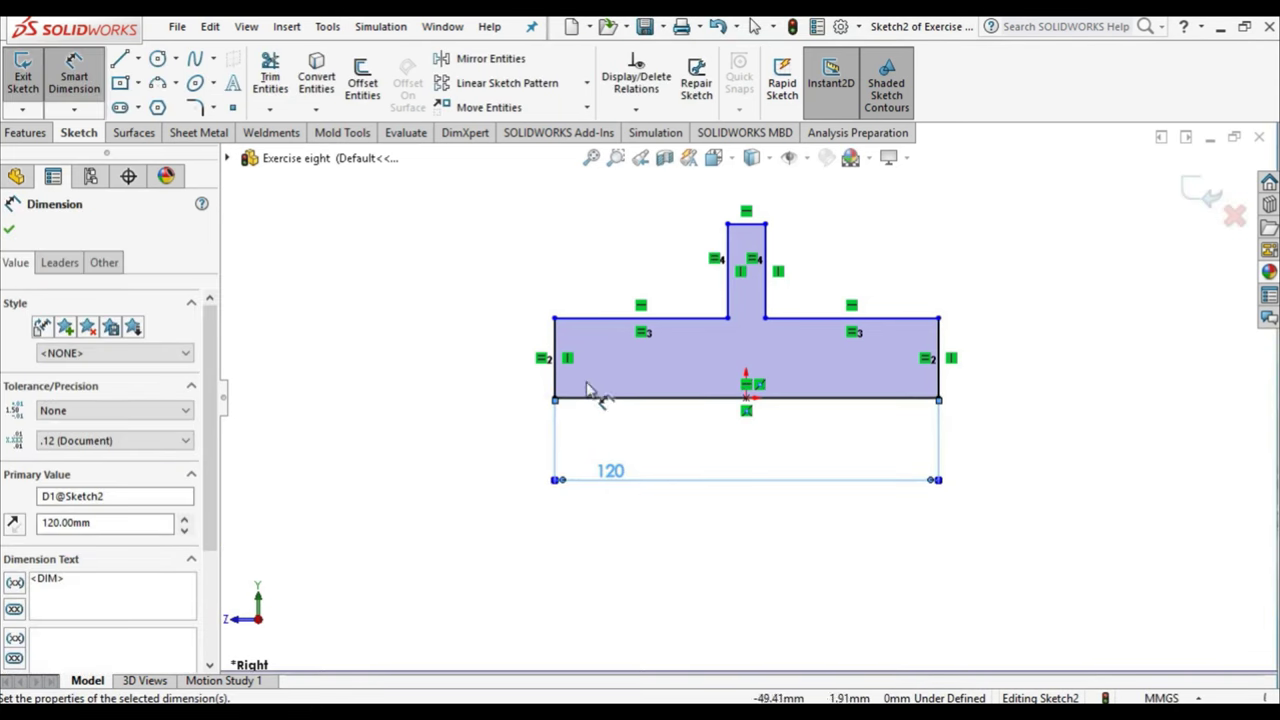
{"action": "left_click", "coordinate": [557, 342]}
{"action": "left_click", "coordinate": [500, 365]}
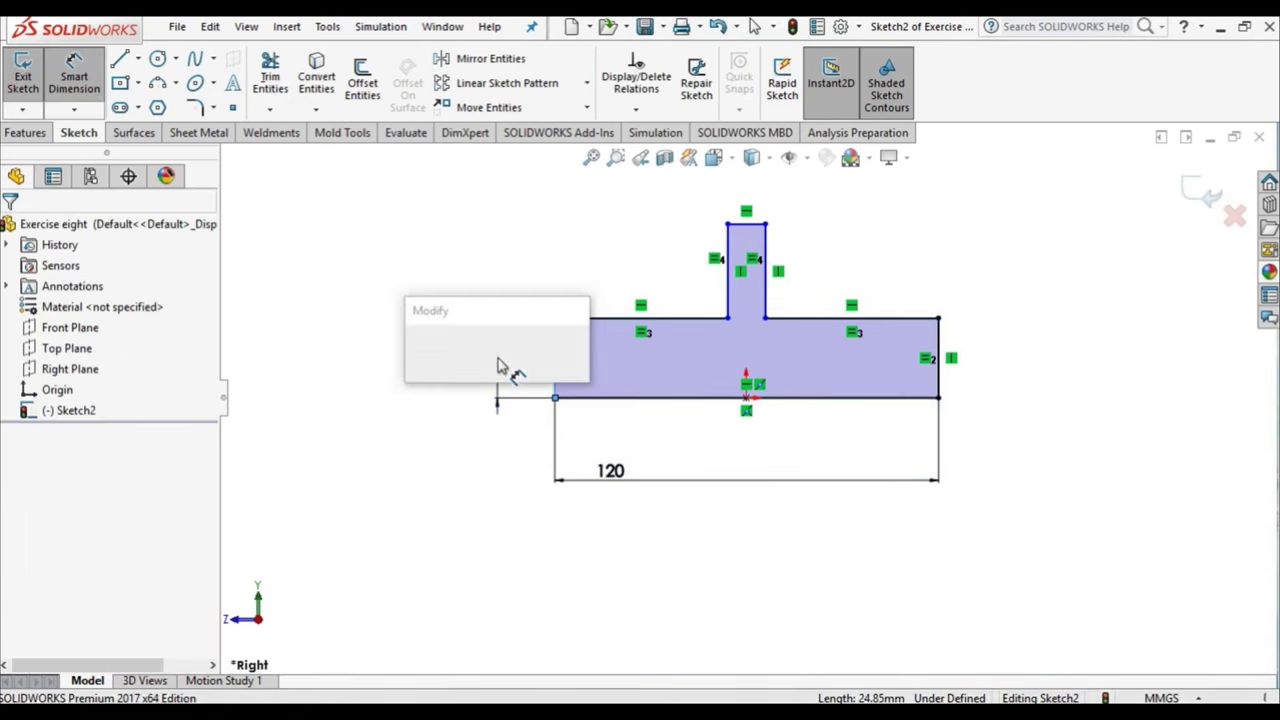
{"action": "type", "text": "10"}
{"action": "key", "text": "Return"}
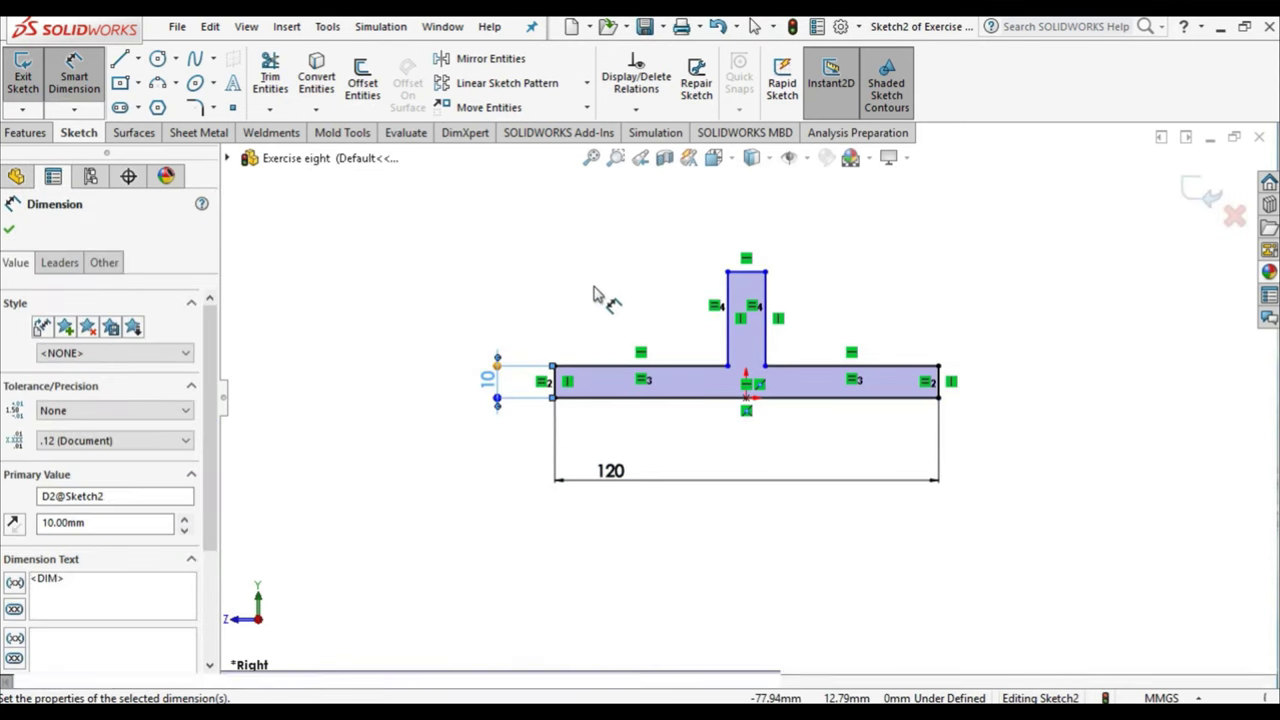
{"action": "left_click", "coordinate": [743, 270]}
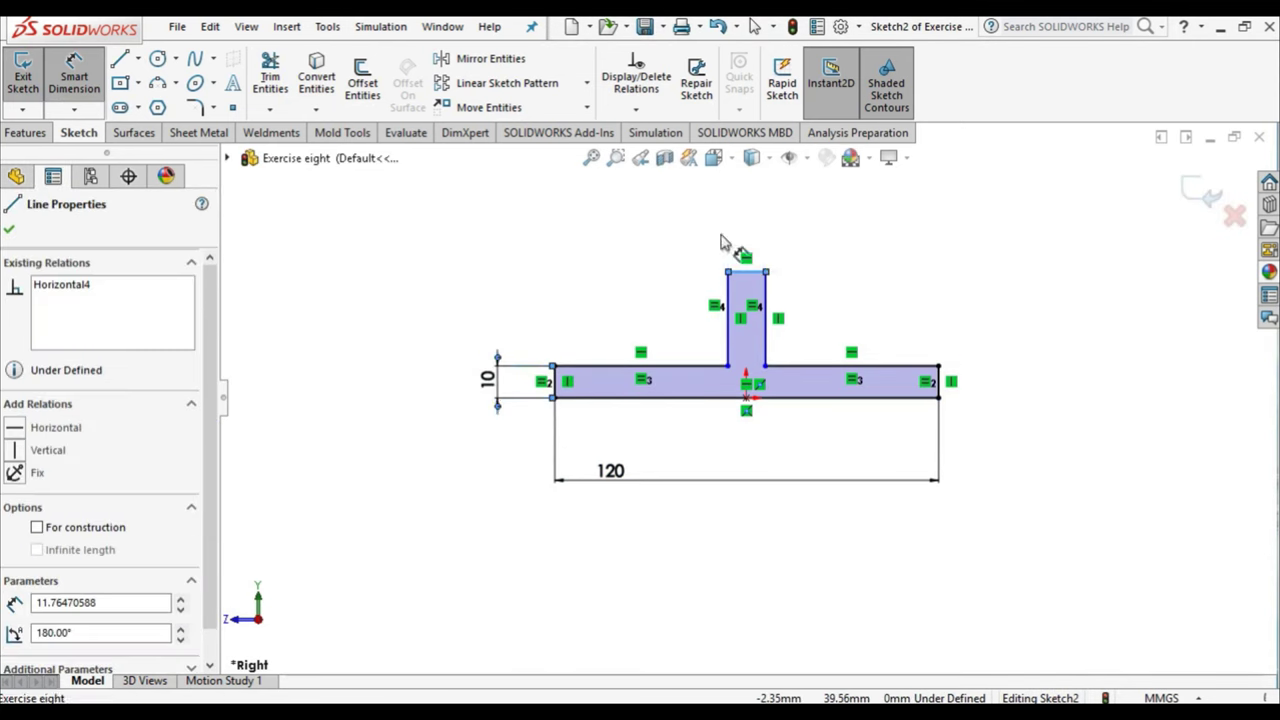
{"action": "left_click", "coordinate": [733, 232]}
{"action": "type", "text": "1"}
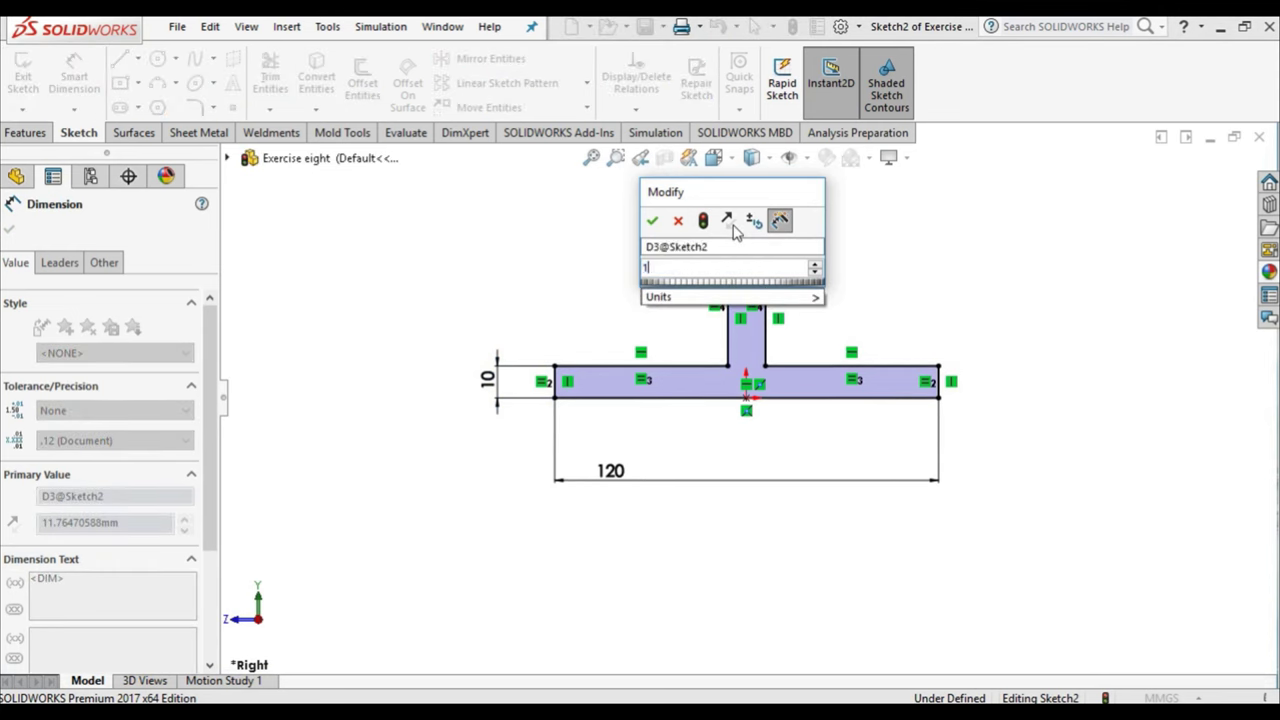
{"action": "type", "text": "0"}
{"action": "key", "text": "Return"}
{"action": "left_click", "coordinate": [800, 251]}
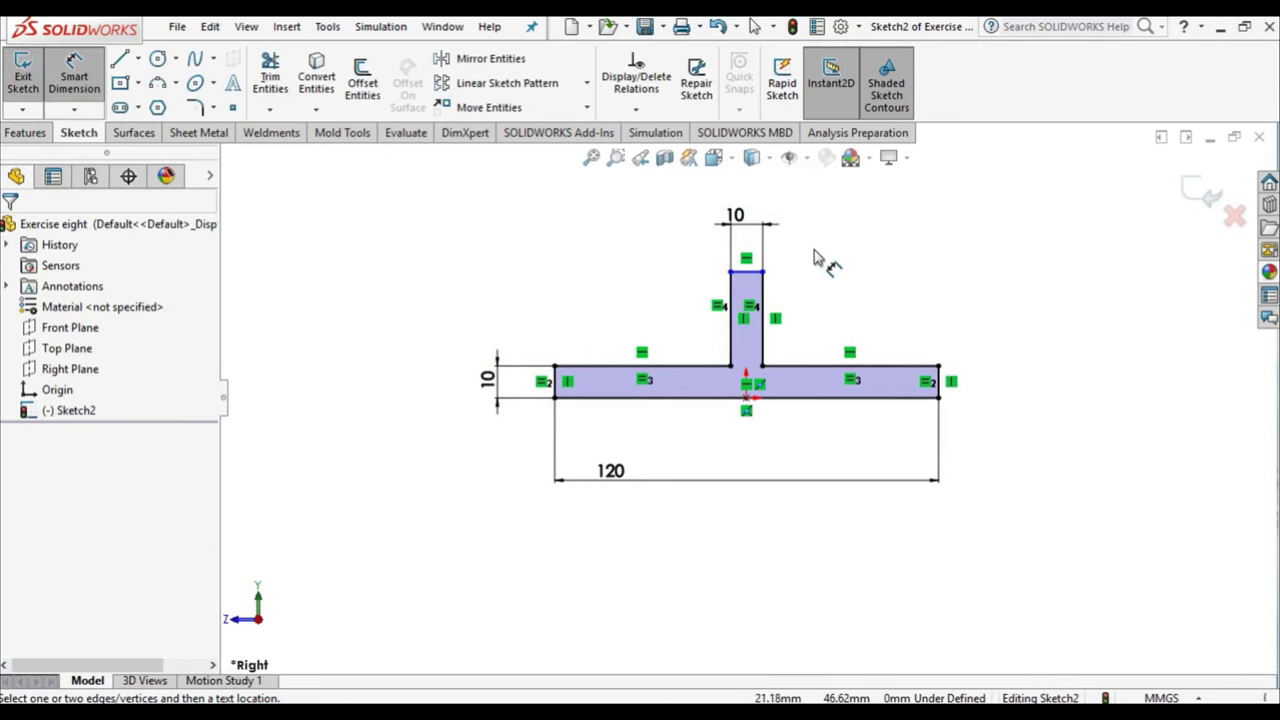
Step: Add the 80 mm overall height dimension from stem top to base, fully defining the sketch
{"action": "left_click", "coordinate": [750, 273]}
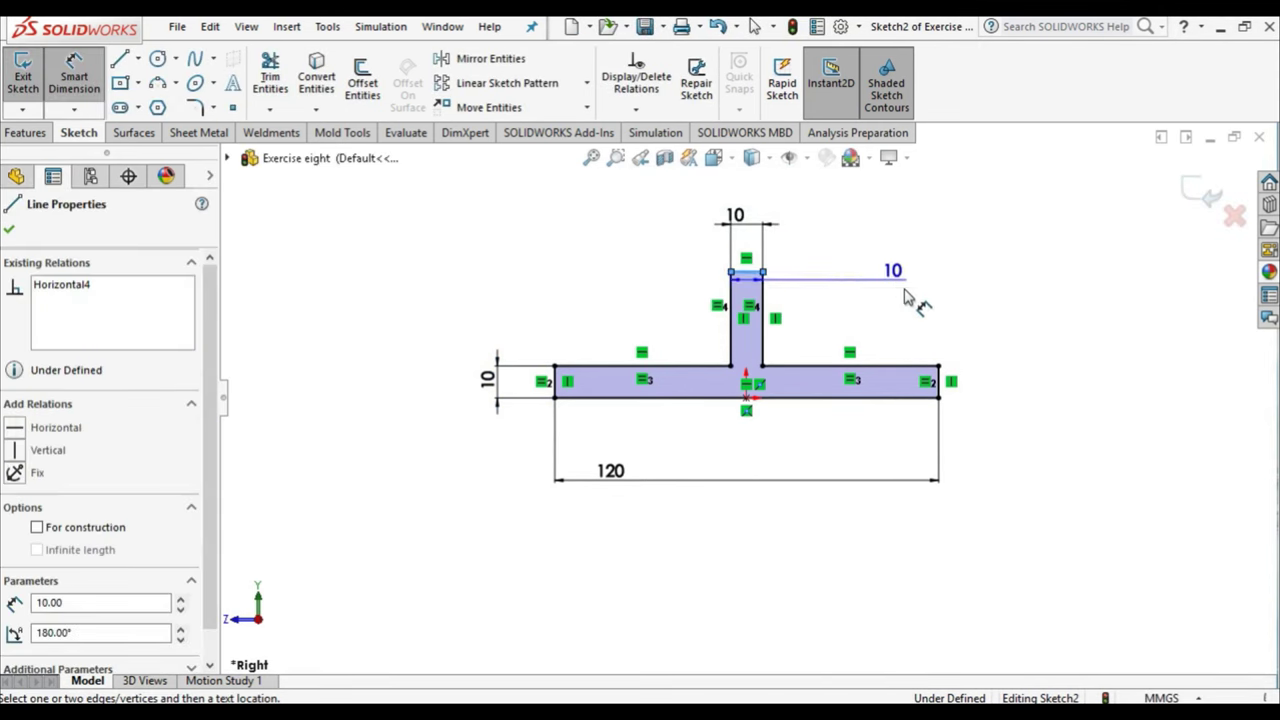
{"action": "left_click", "coordinate": [905, 403]}
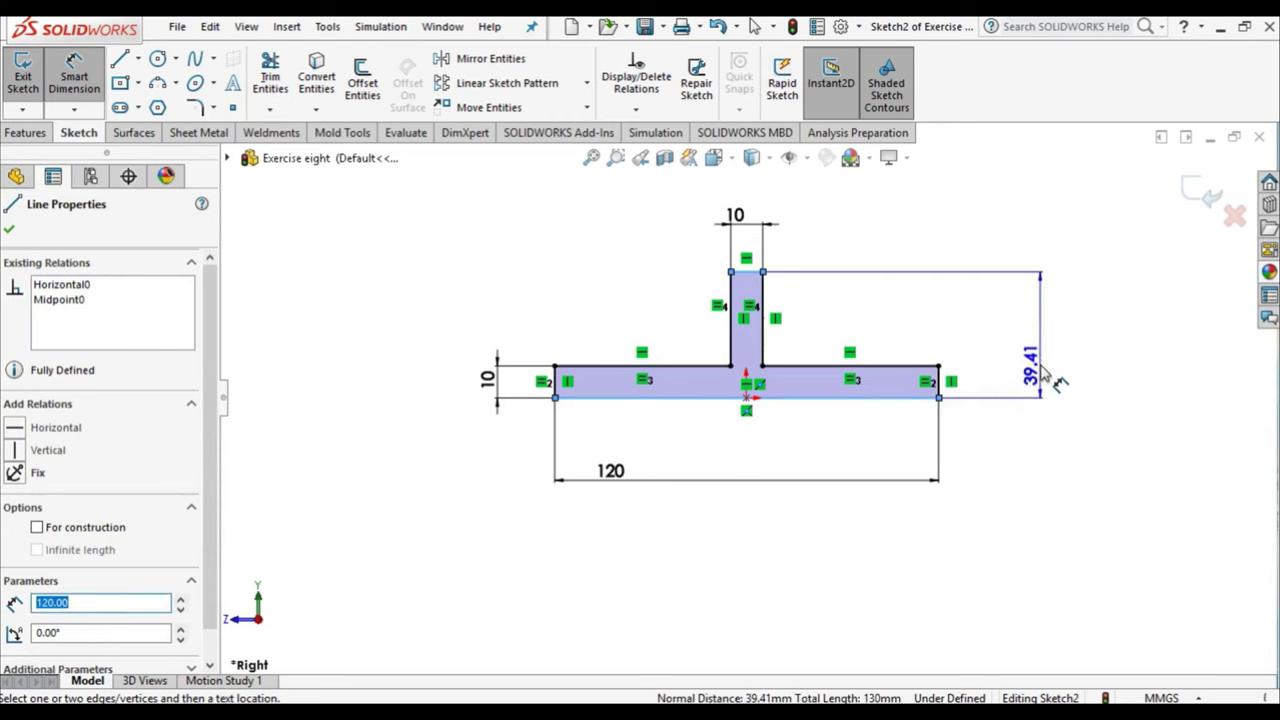
{"action": "left_click", "coordinate": [1040, 372]}
{"action": "type", "text": "80"}
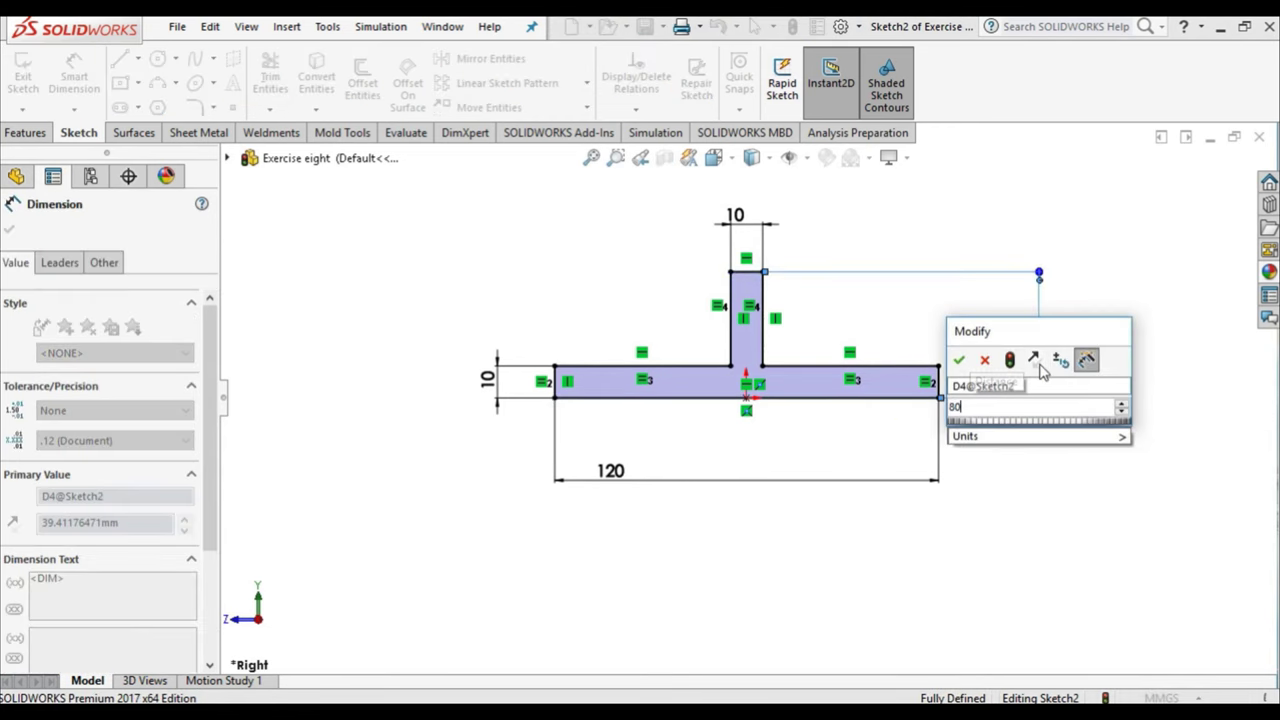
{"action": "key", "text": "Return"}
{"action": "scroll", "coordinate": [1035, 385], "scroll_direction": "down", "scroll_amount": 3}
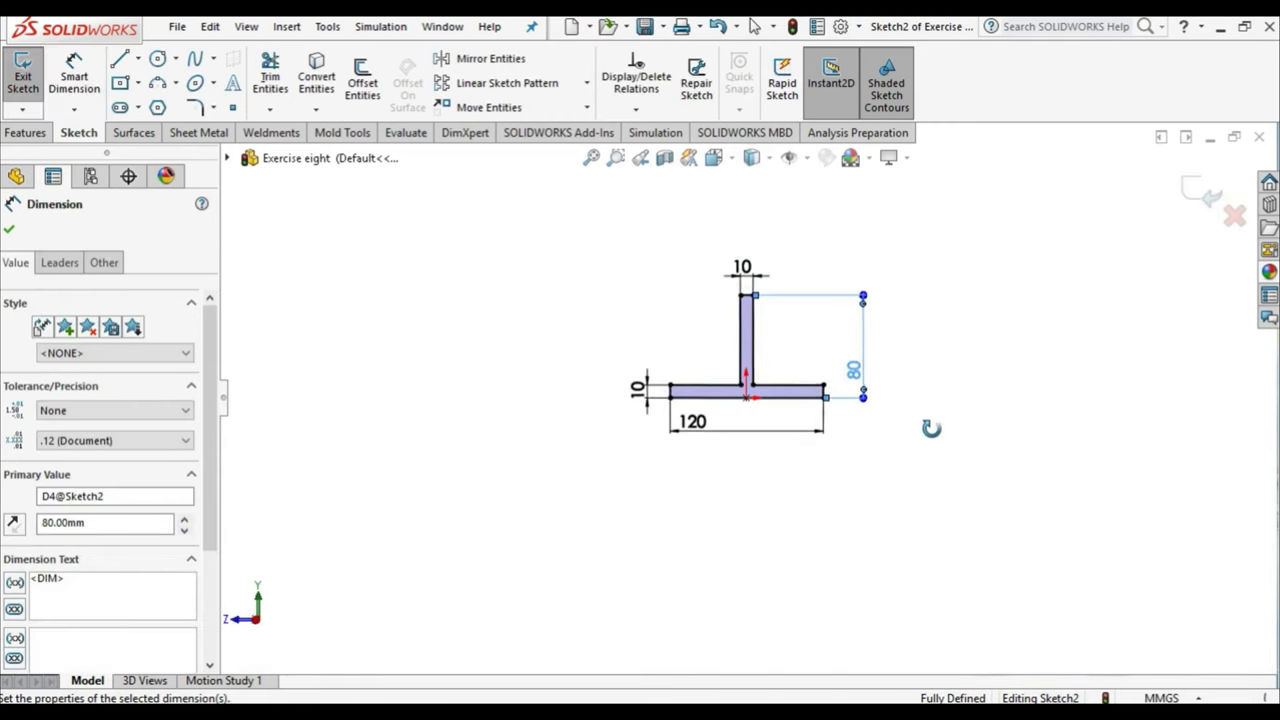
{"action": "middle_click_drag", "start_coordinate": [931, 429], "coordinate": [911, 452]}
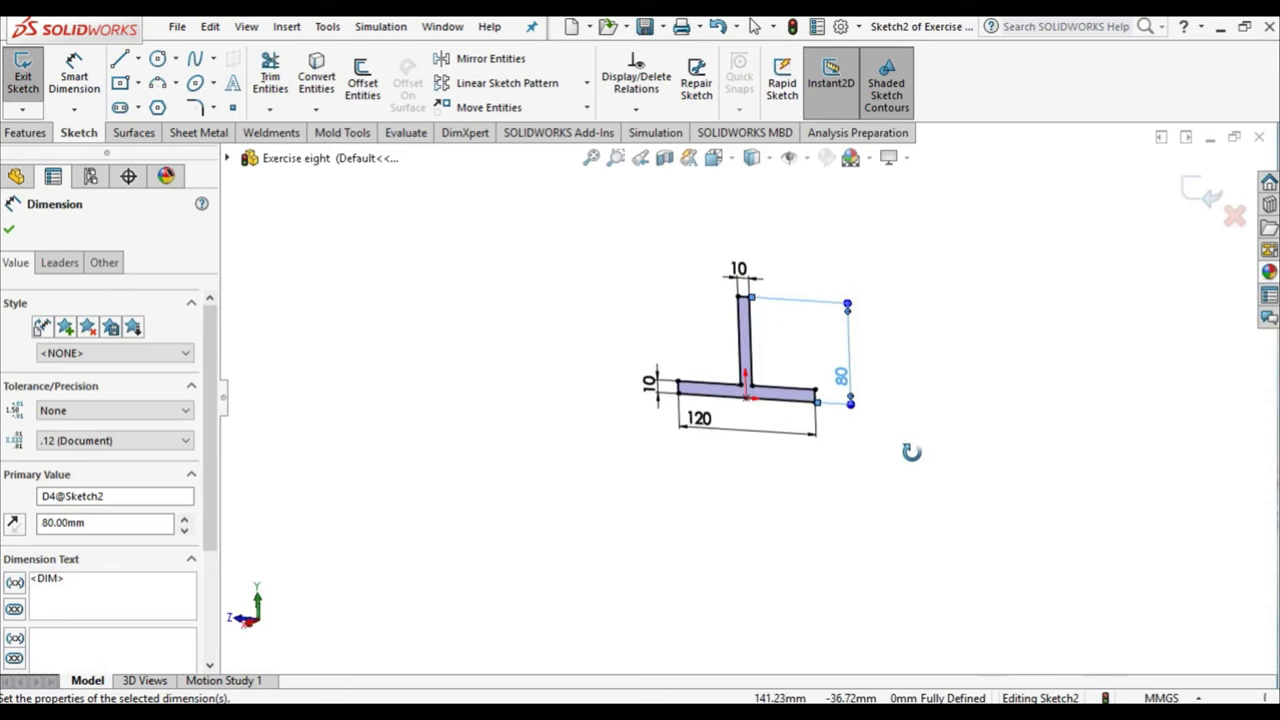
{"action": "left_click", "coordinate": [8, 229]}
{"action": "left_click", "coordinate": [25, 132]}
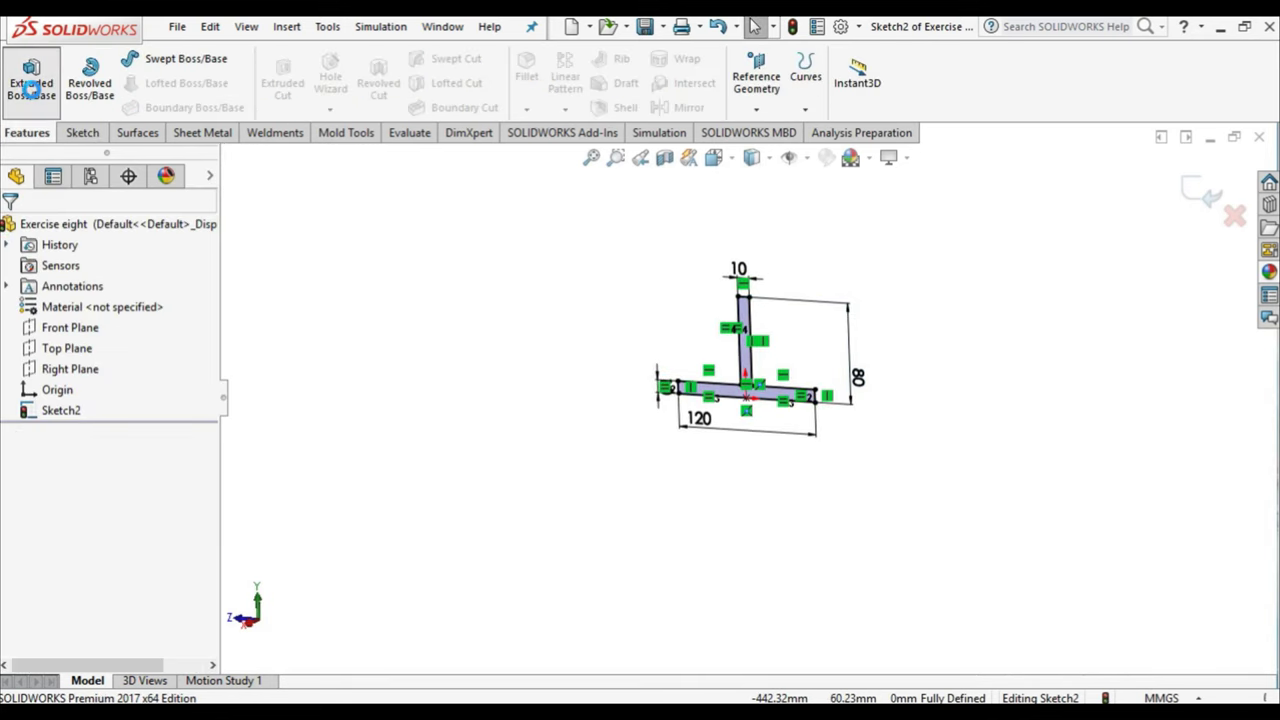
Step: Extrude the T sketch blind 1500 mm in the reversed direction
{"action": "left_click", "coordinate": [31, 76]}
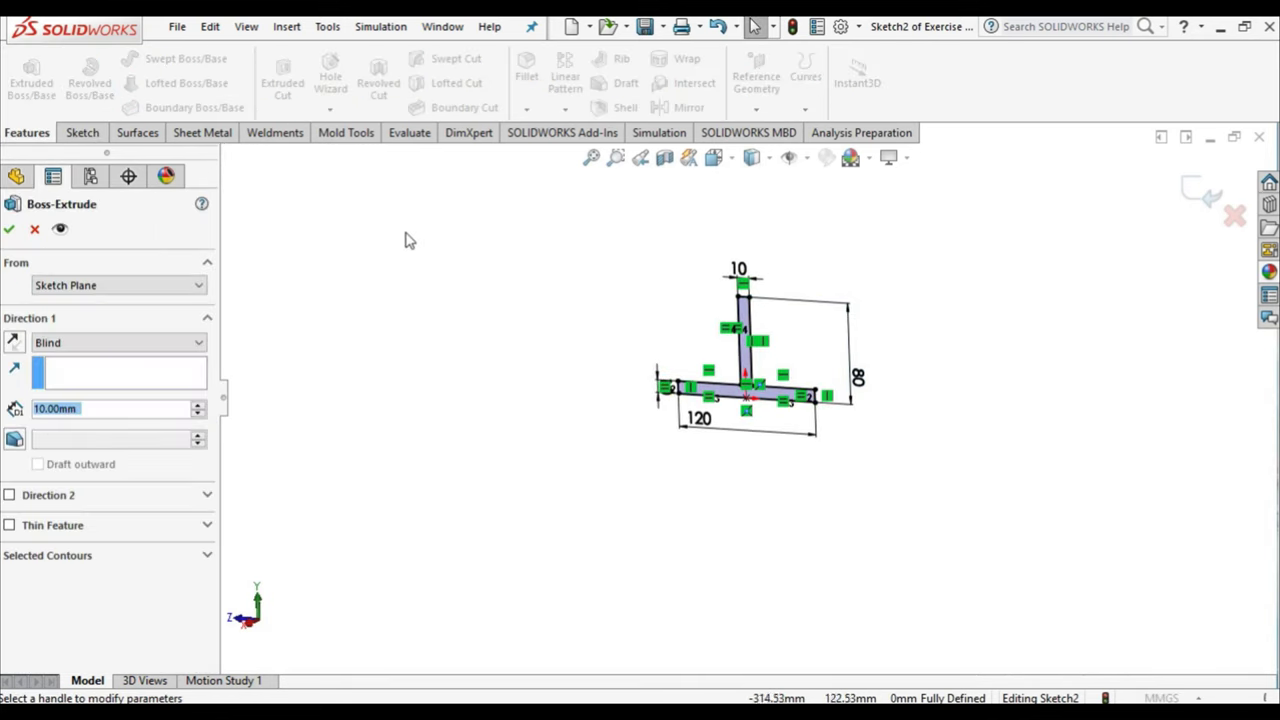
{"action": "left_click", "coordinate": [12, 342]}
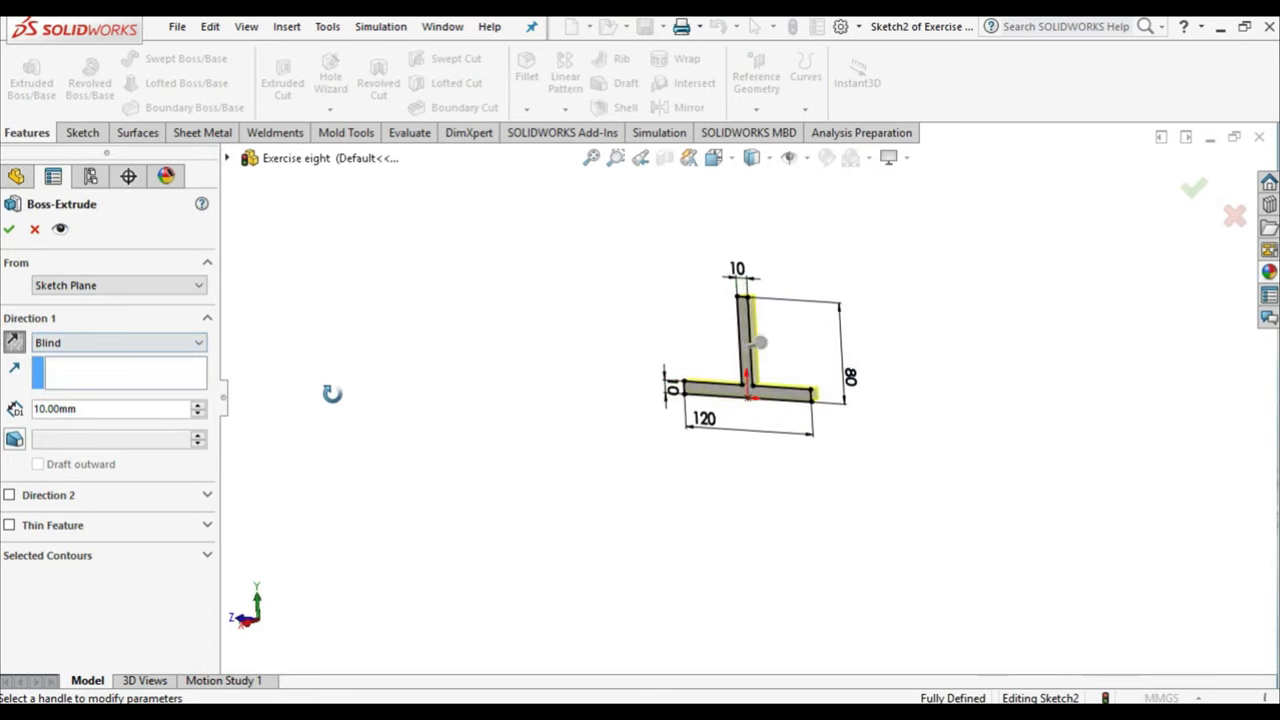
{"action": "double_click", "coordinate": [88, 409]}
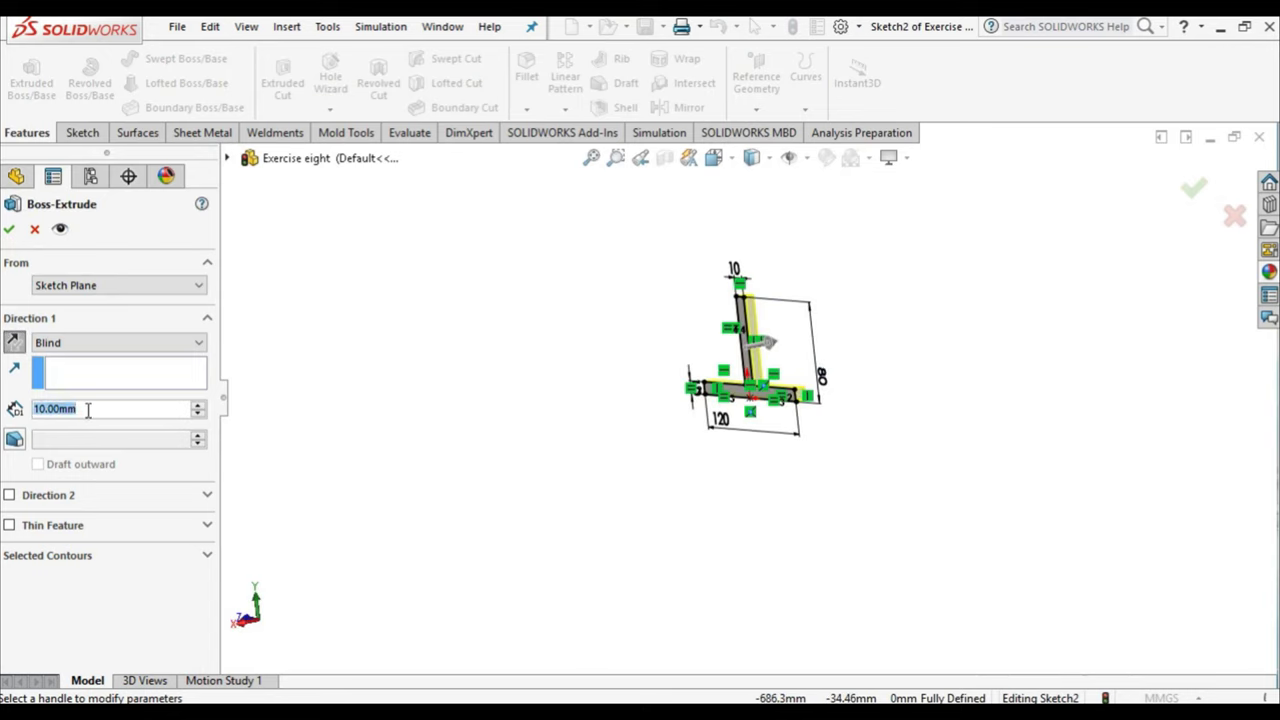
{"action": "type", "text": "1500"}
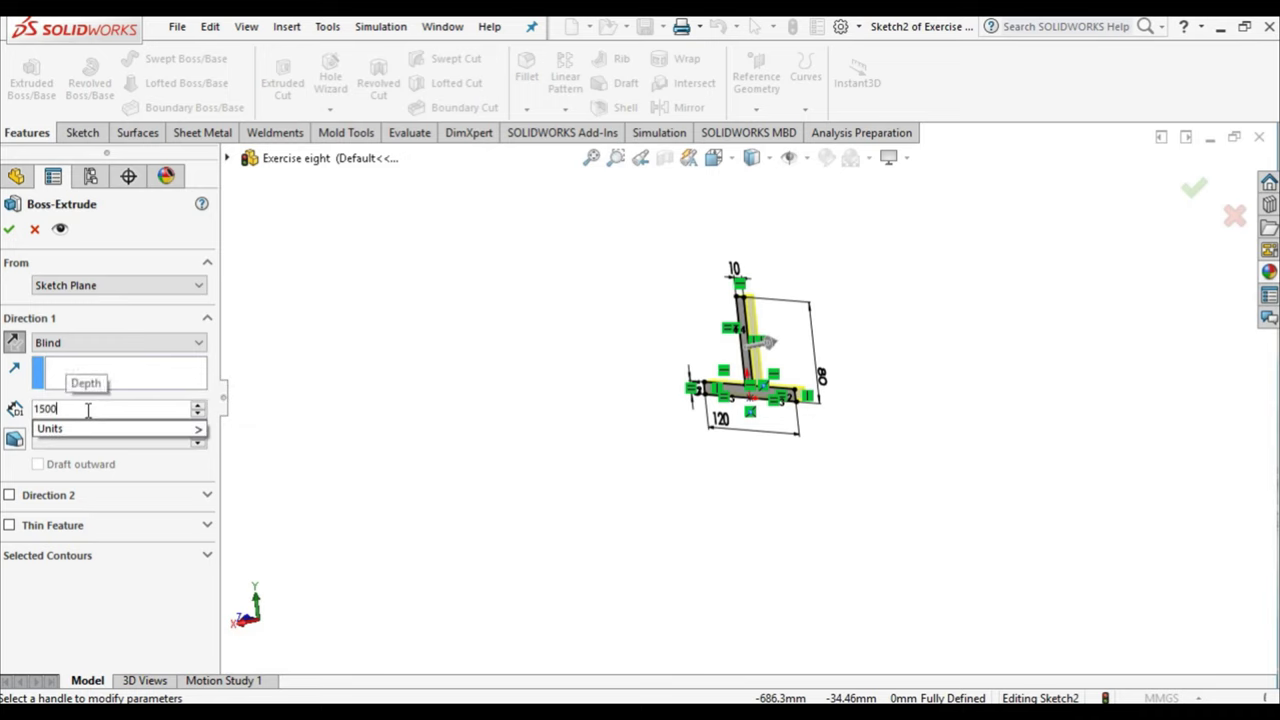
{"action": "key", "text": "Return"}
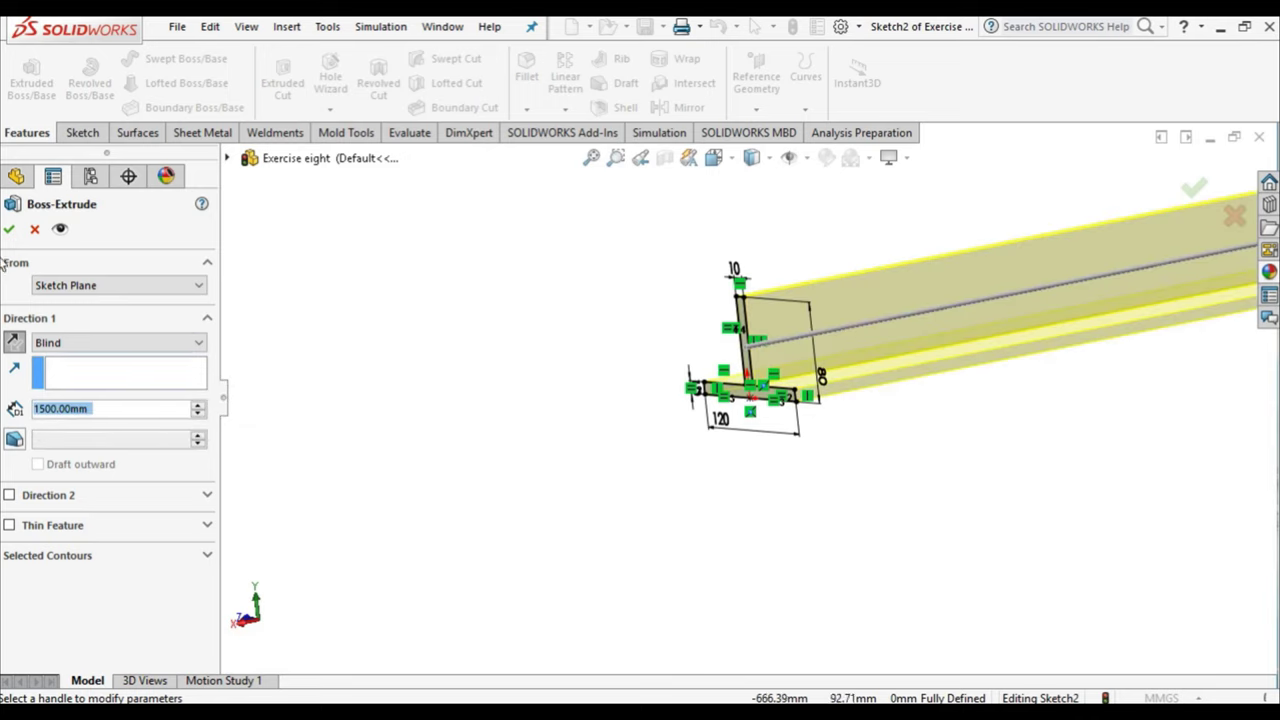
{"action": "left_click", "coordinate": [9, 229]}
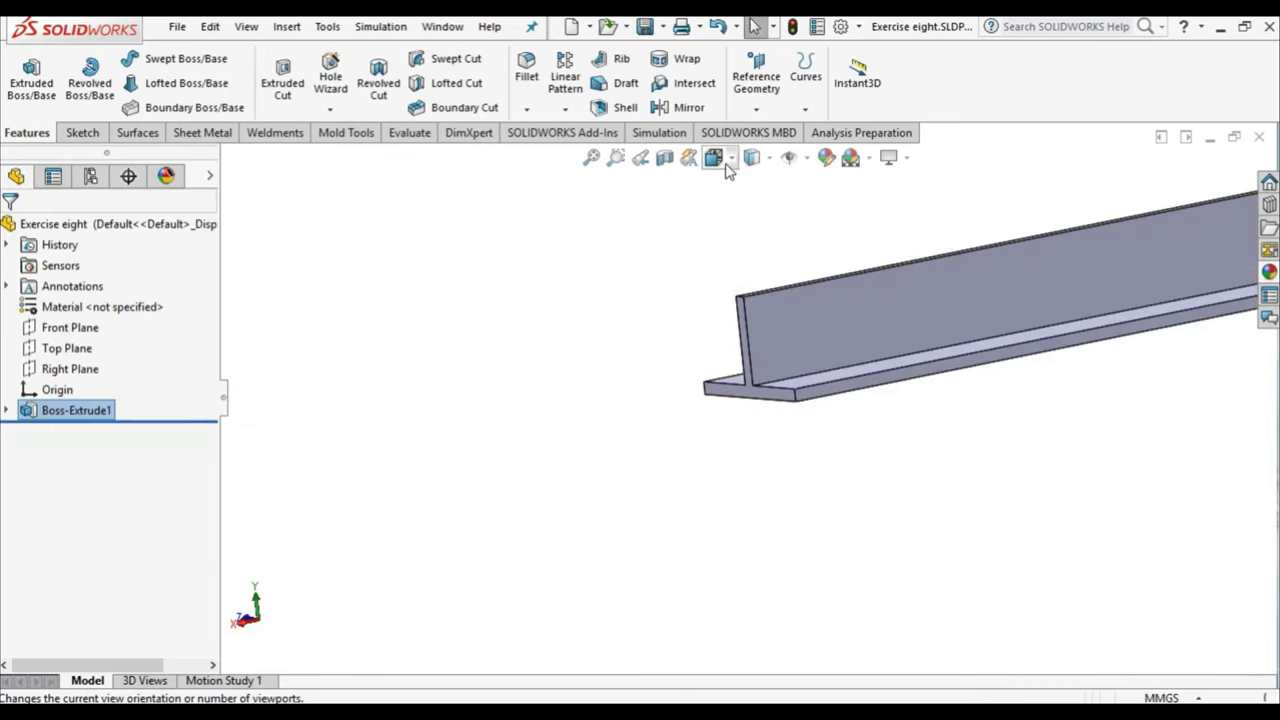
Step: Reorient the view to look at the beam head-on, then tilt it slightly
{"action": "left_click", "coordinate": [714, 158]}
{"action": "left_click", "coordinate": [750, 410]}
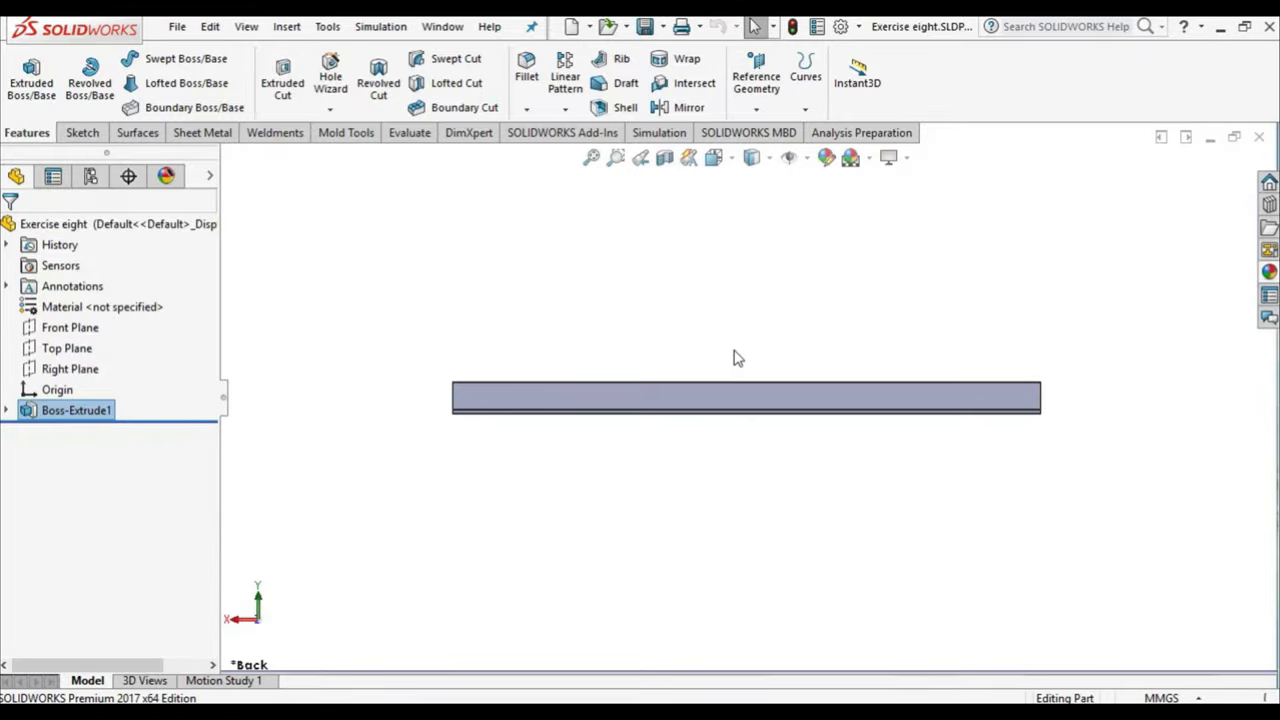
{"action": "middle_click_drag", "start_coordinate": [714, 394], "coordinate": [748, 488]}
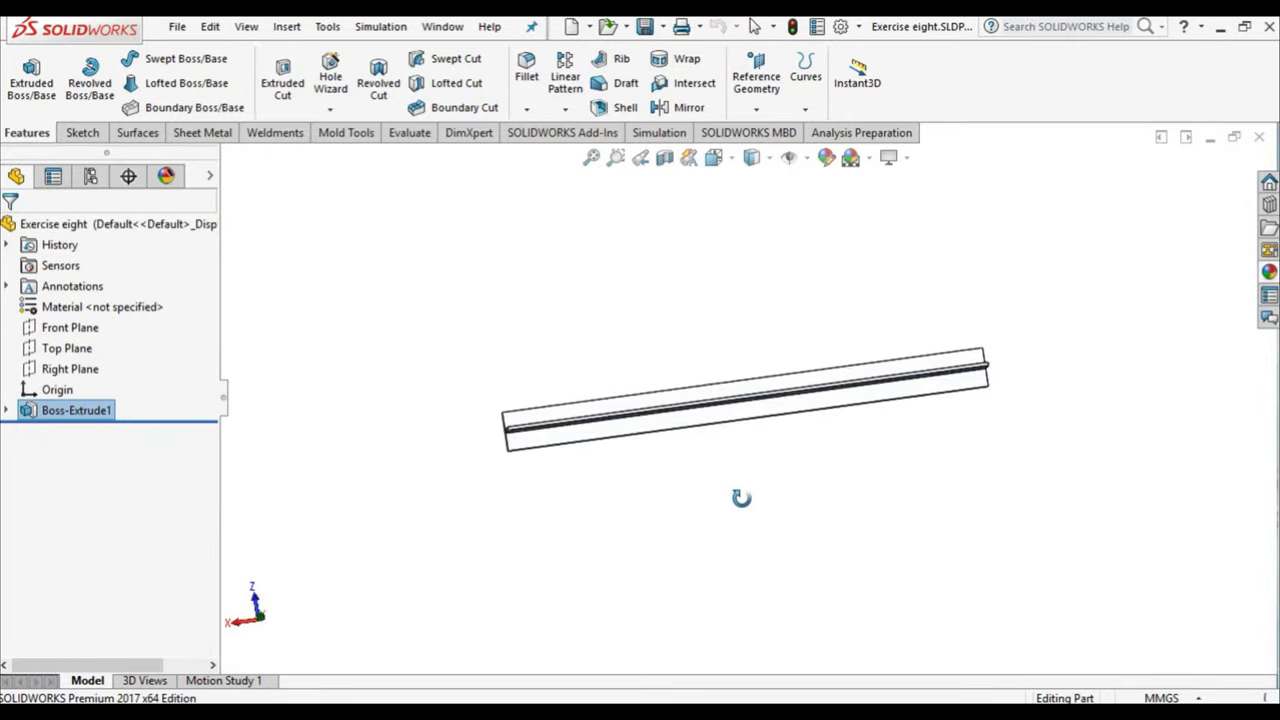
{"action": "scroll", "coordinate": [610, 440], "scroll_direction": "down", "scroll_amount": 2}
{"action": "scroll", "coordinate": [641, 424], "scroll_direction": "up", "scroll_amount": 1}
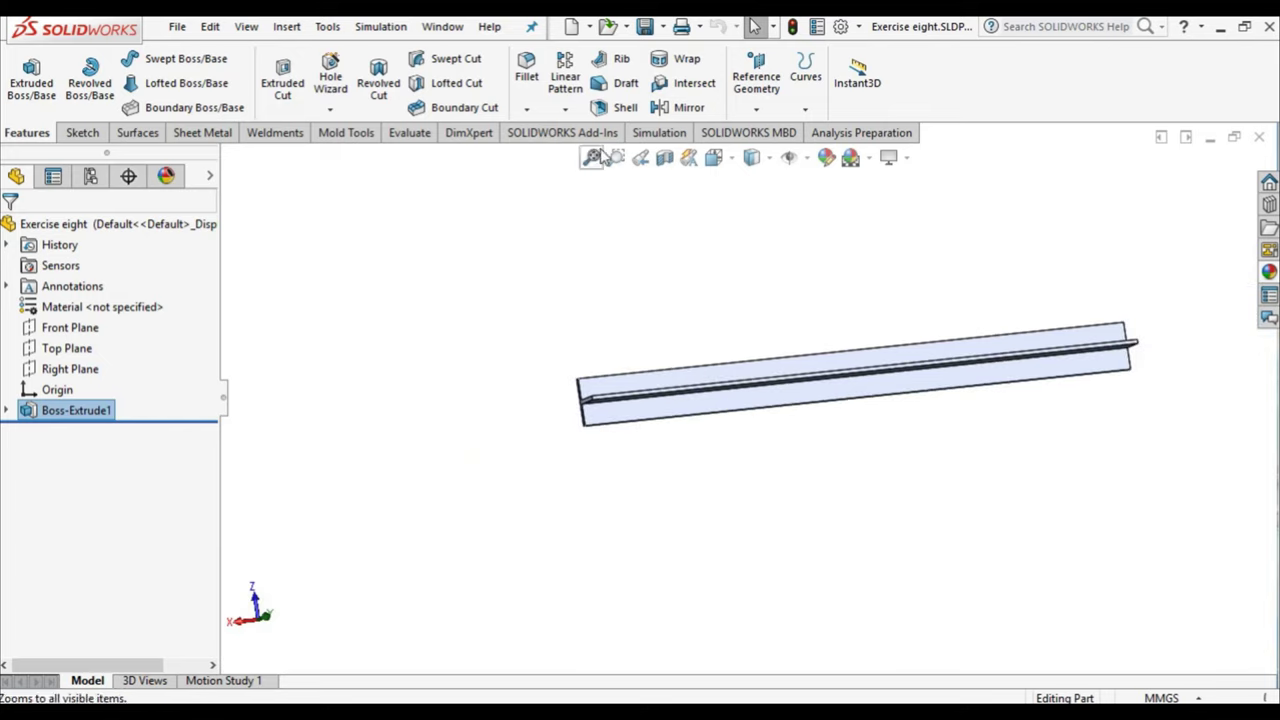
{"action": "left_click", "coordinate": [659, 132]}
Step: Create a new Static study named 'Exercise eight'
{"action": "left_click", "coordinate": [17, 112]}
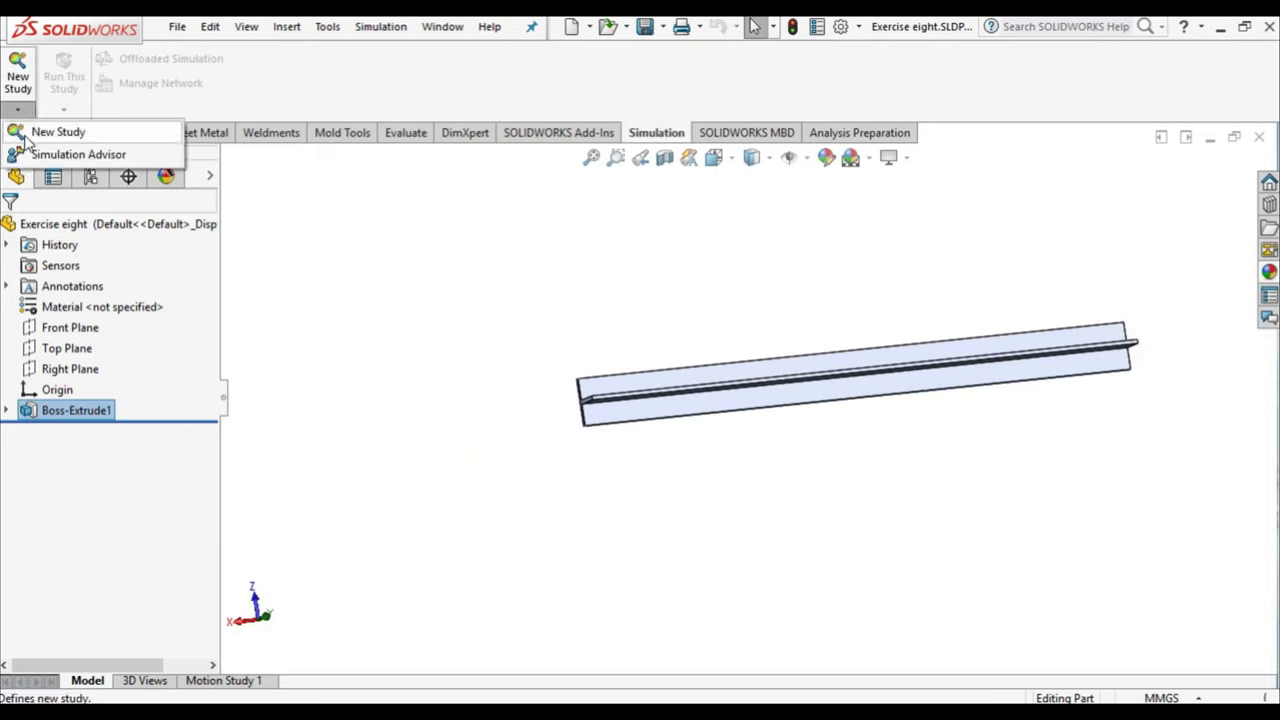
{"action": "left_click", "coordinate": [50, 126]}
{"action": "double_click", "coordinate": [101, 360]}
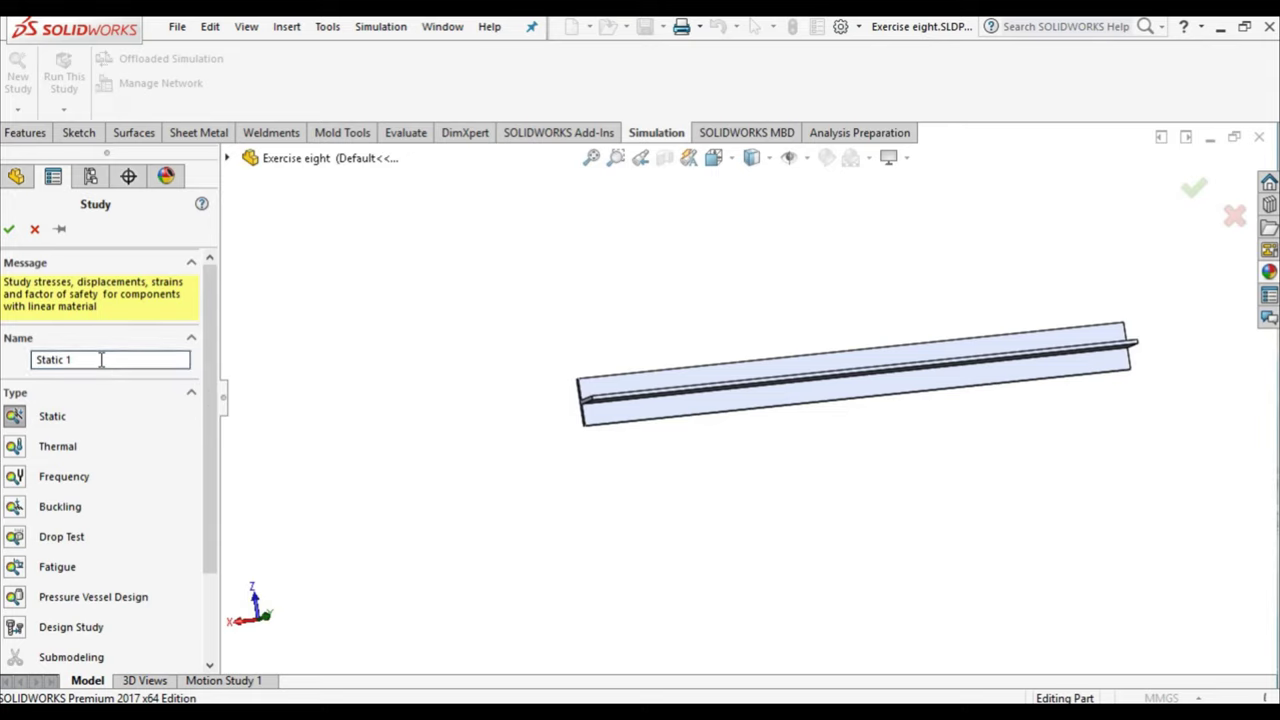
{"action": "left_click_drag", "start_coordinate": [72, 360], "coordinate": [9, 360]}
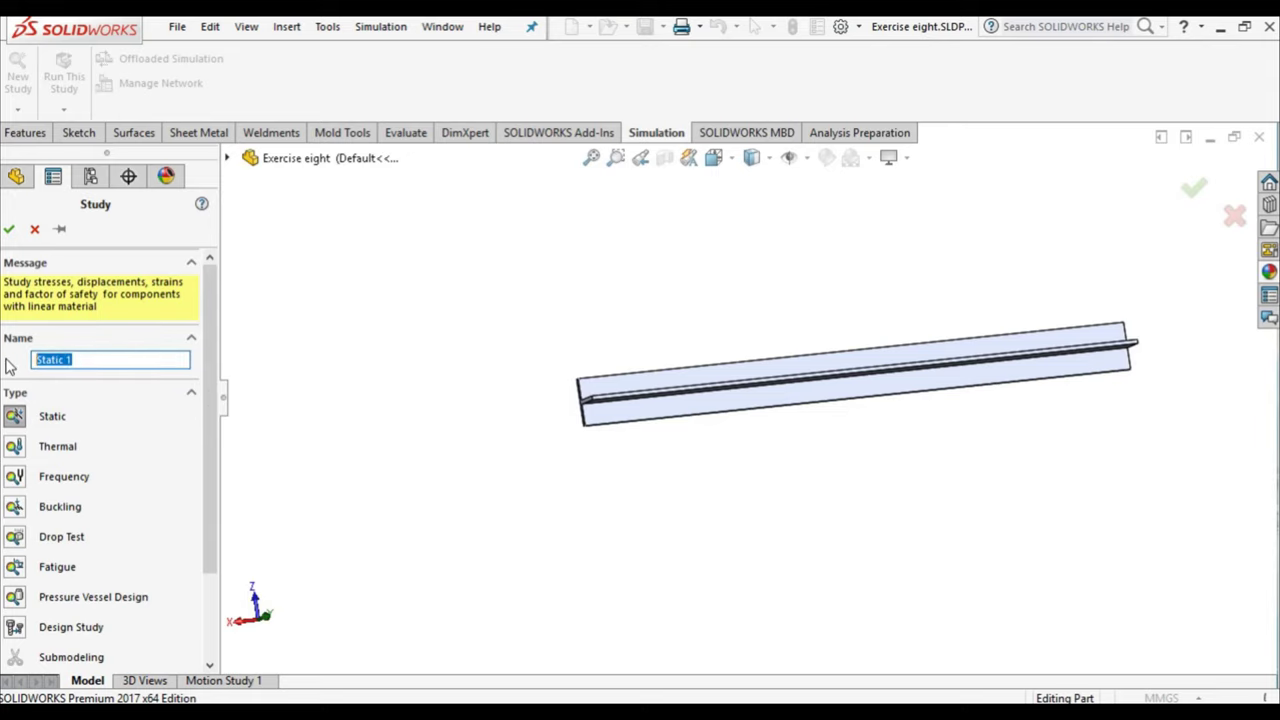
{"action": "type", "text": "Exercise eight"}
{"action": "left_click", "coordinate": [9, 229]}
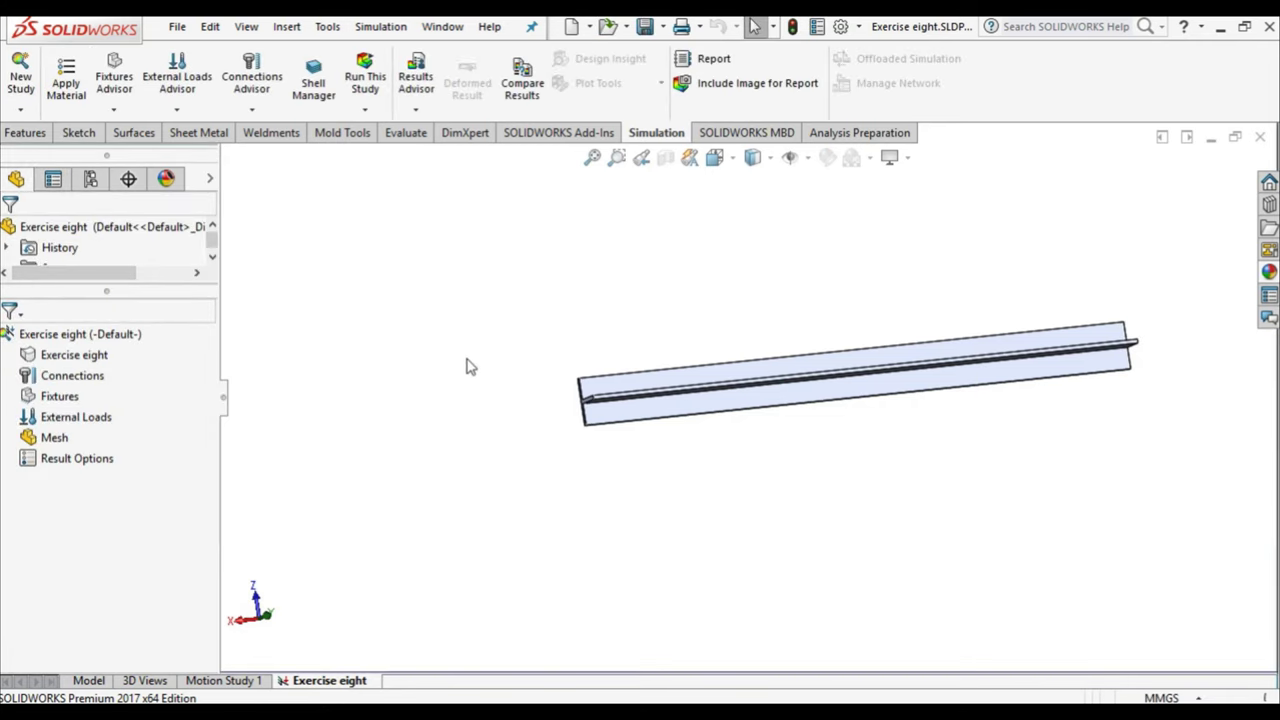
Step: Apply Alloy Steel to the beam part and treat it as a beam with end joints
{"action": "right_click", "coordinate": [80, 340]}
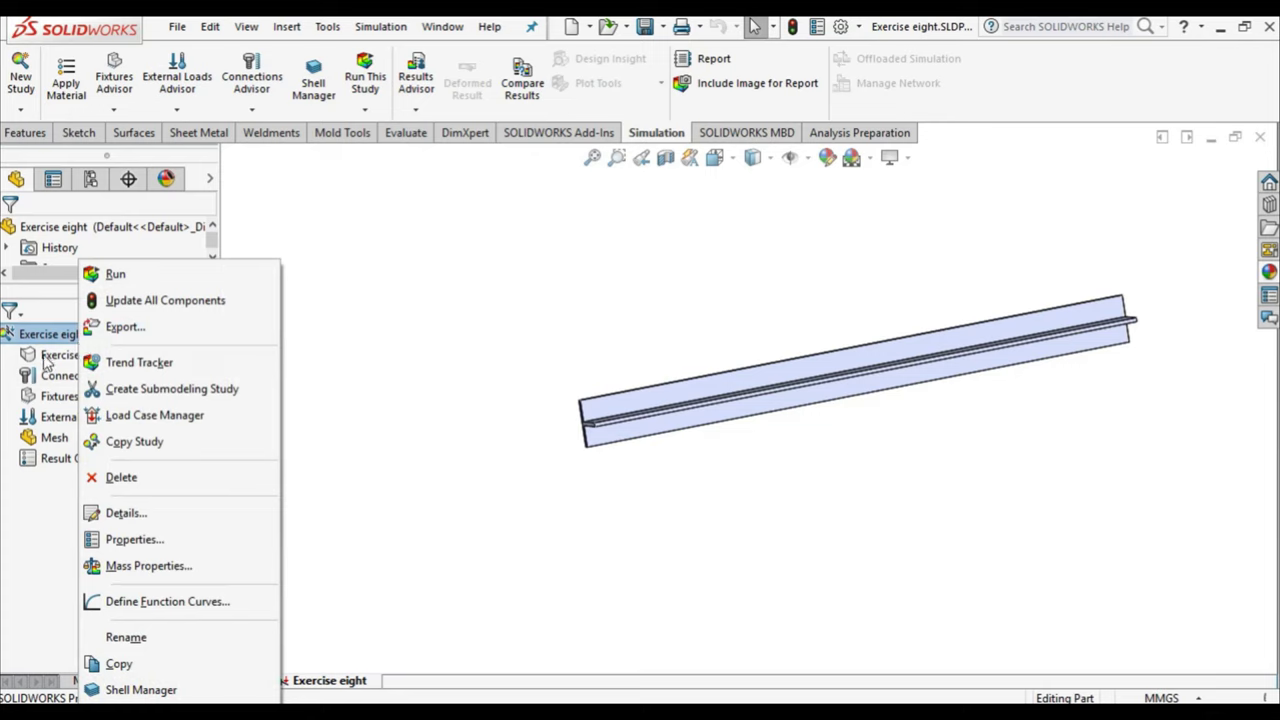
{"action": "right_click", "coordinate": [42, 358]}
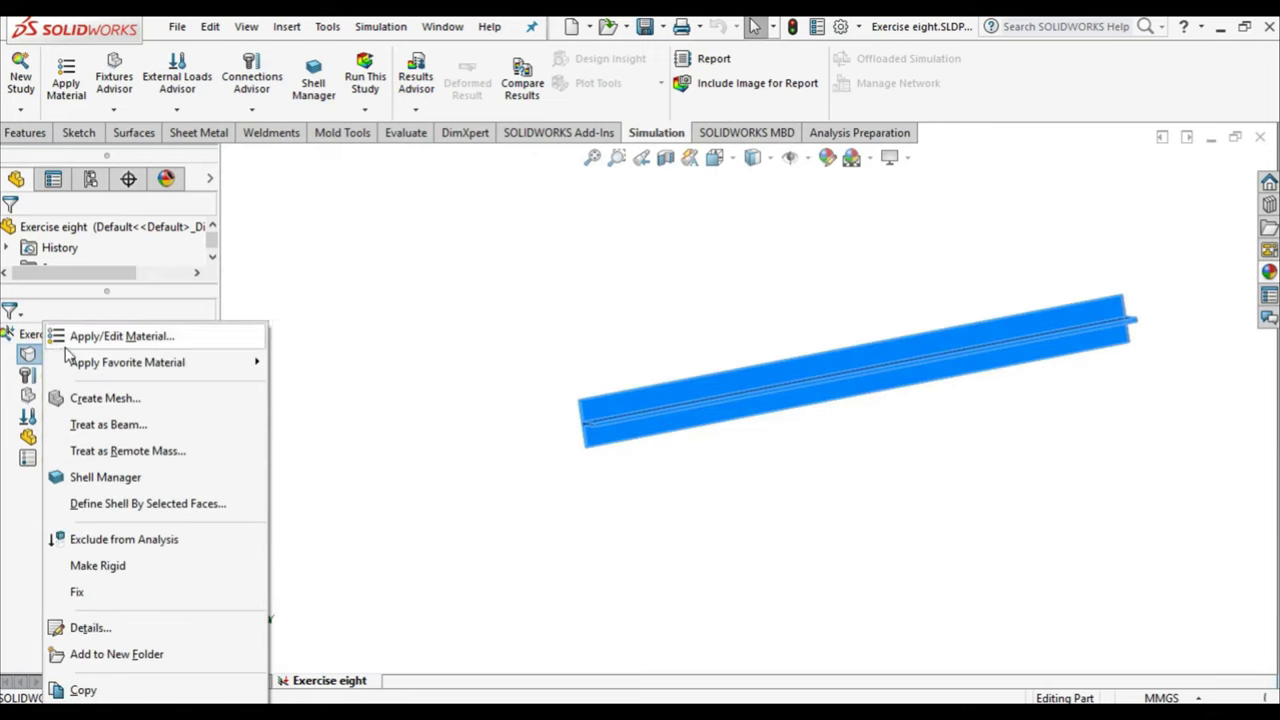
{"action": "left_click", "coordinate": [78, 340]}
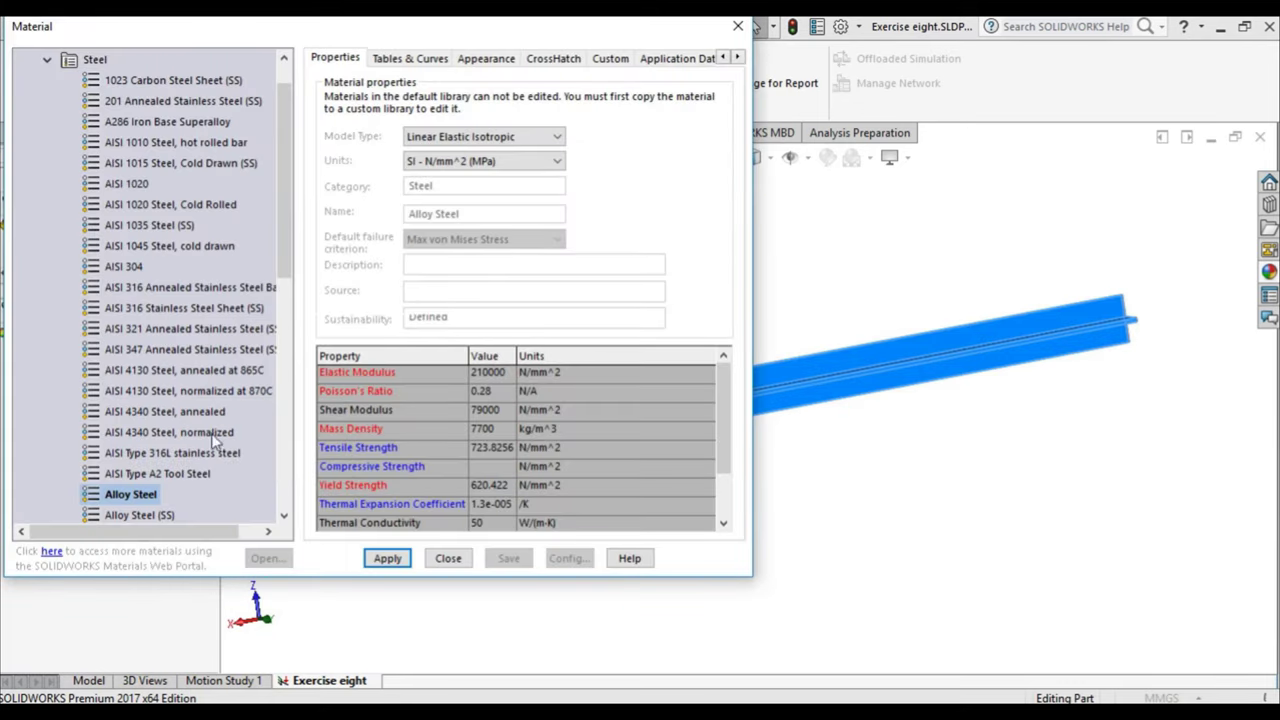
{"action": "left_click", "coordinate": [388, 559]}
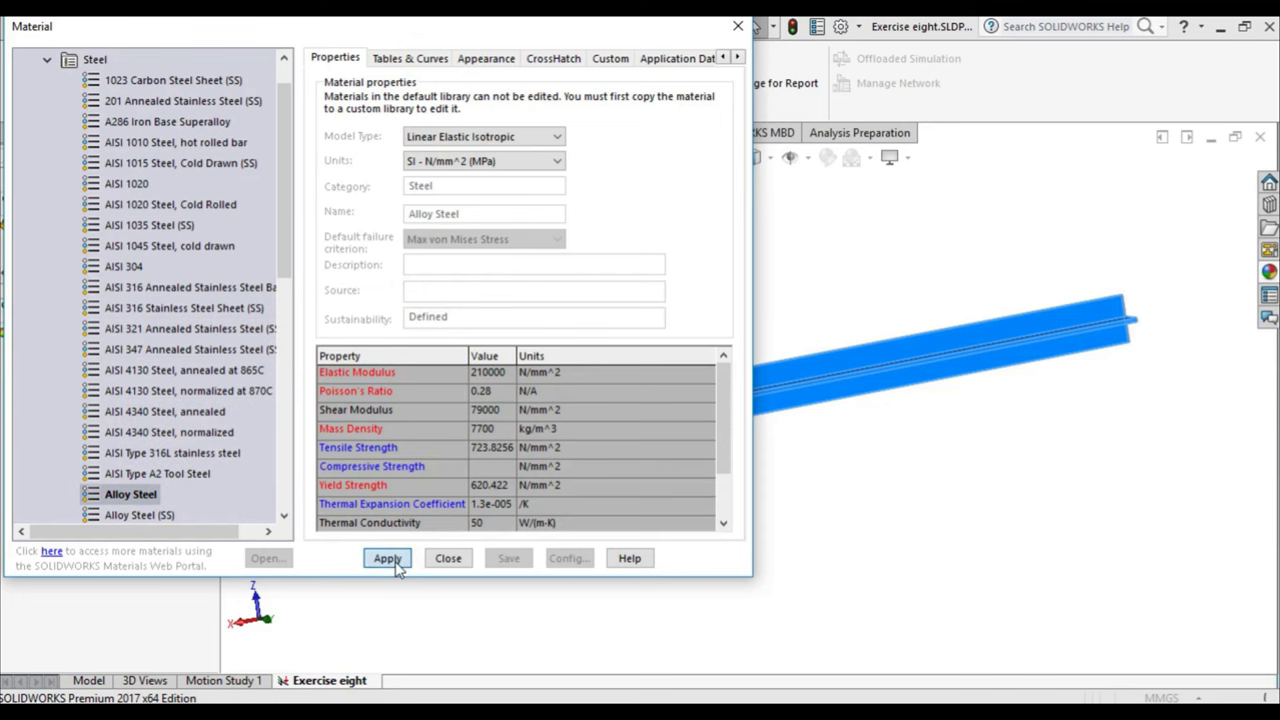
{"action": "left_click", "coordinate": [447, 559]}
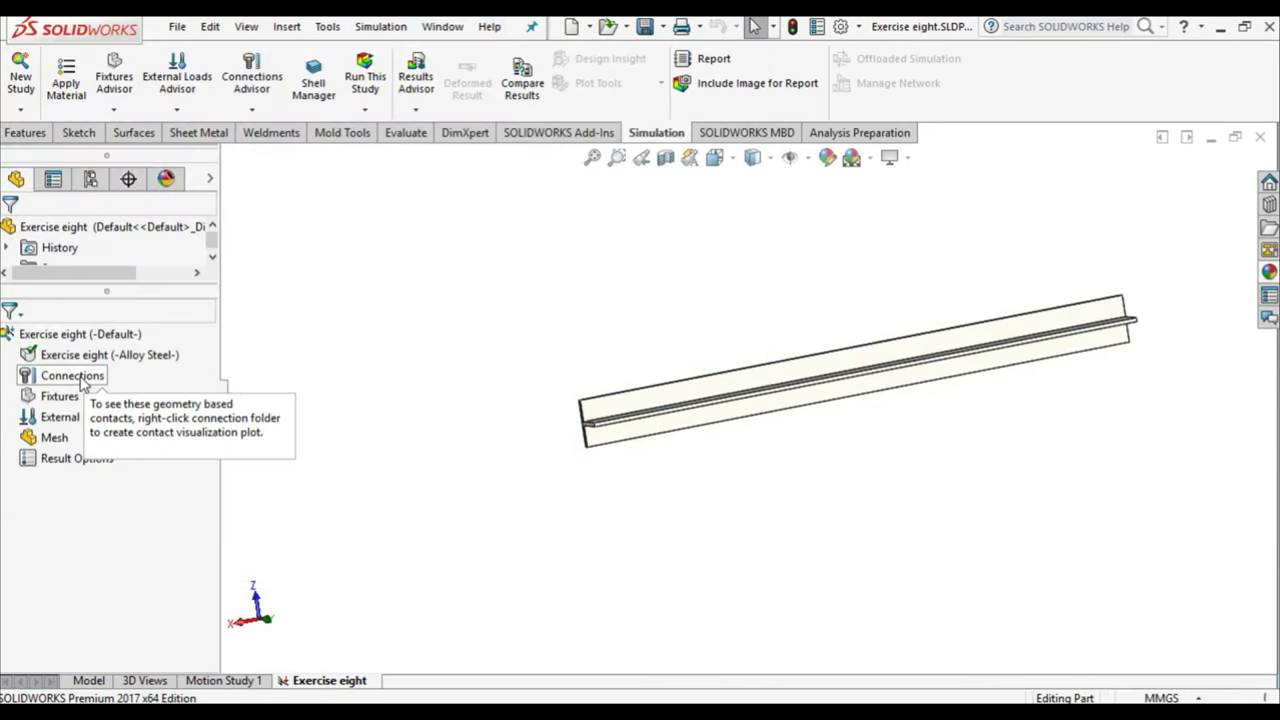
{"action": "right_click", "coordinate": [82, 365]}
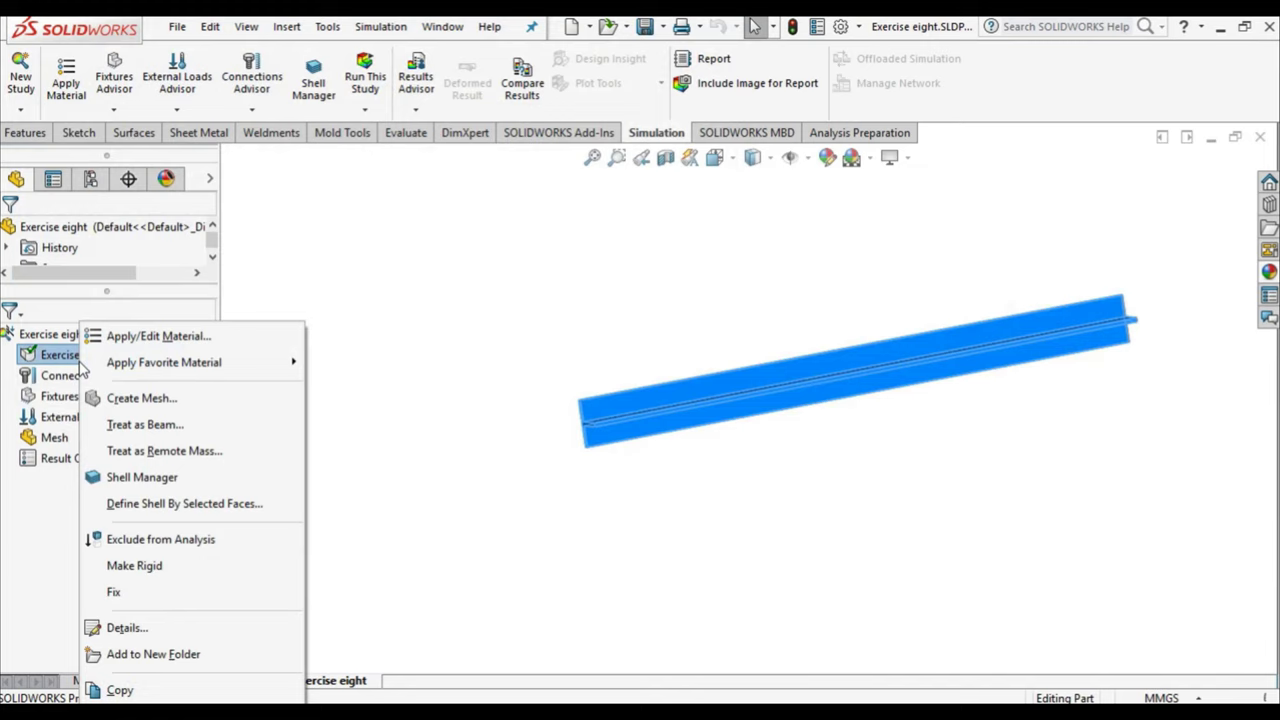
{"action": "left_click", "coordinate": [148, 425]}
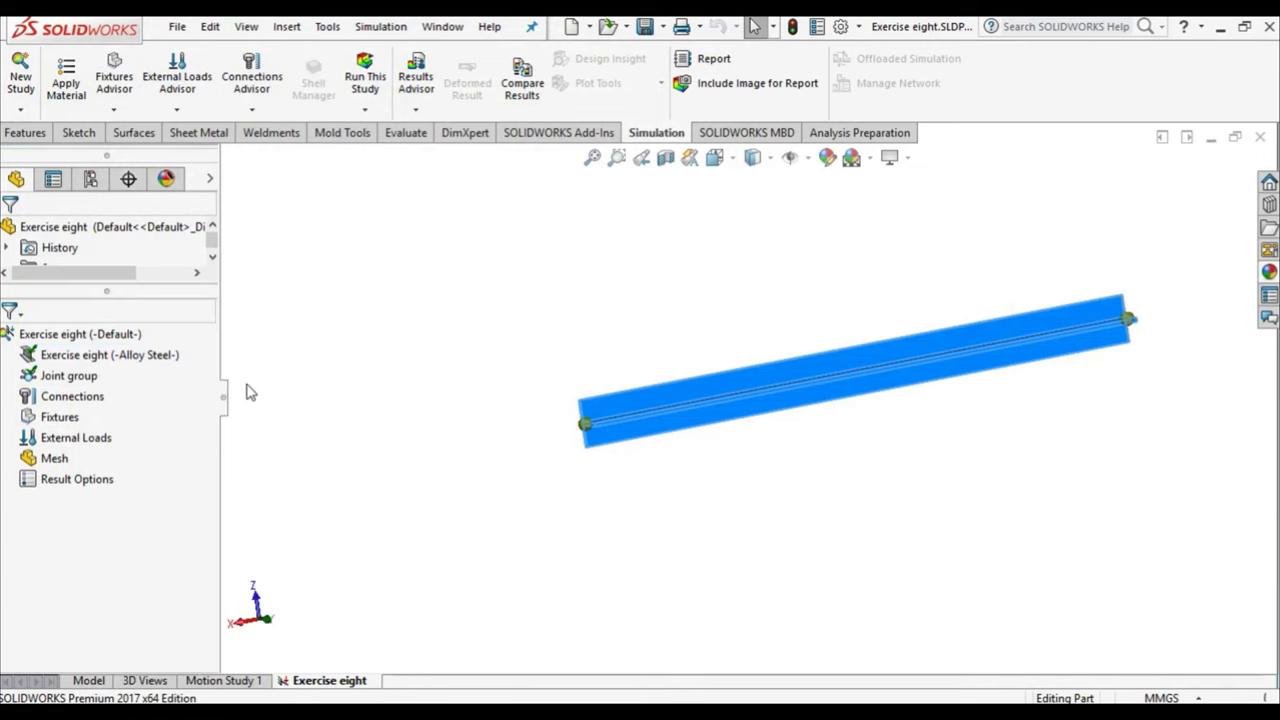
Step: Add a Fixed Geometry restraint on the beam's left-end joint with restraint symbols enlarged to about 175
{"action": "right_click", "coordinate": [75, 420]}
{"action": "left_click", "coordinate": [140, 465]}
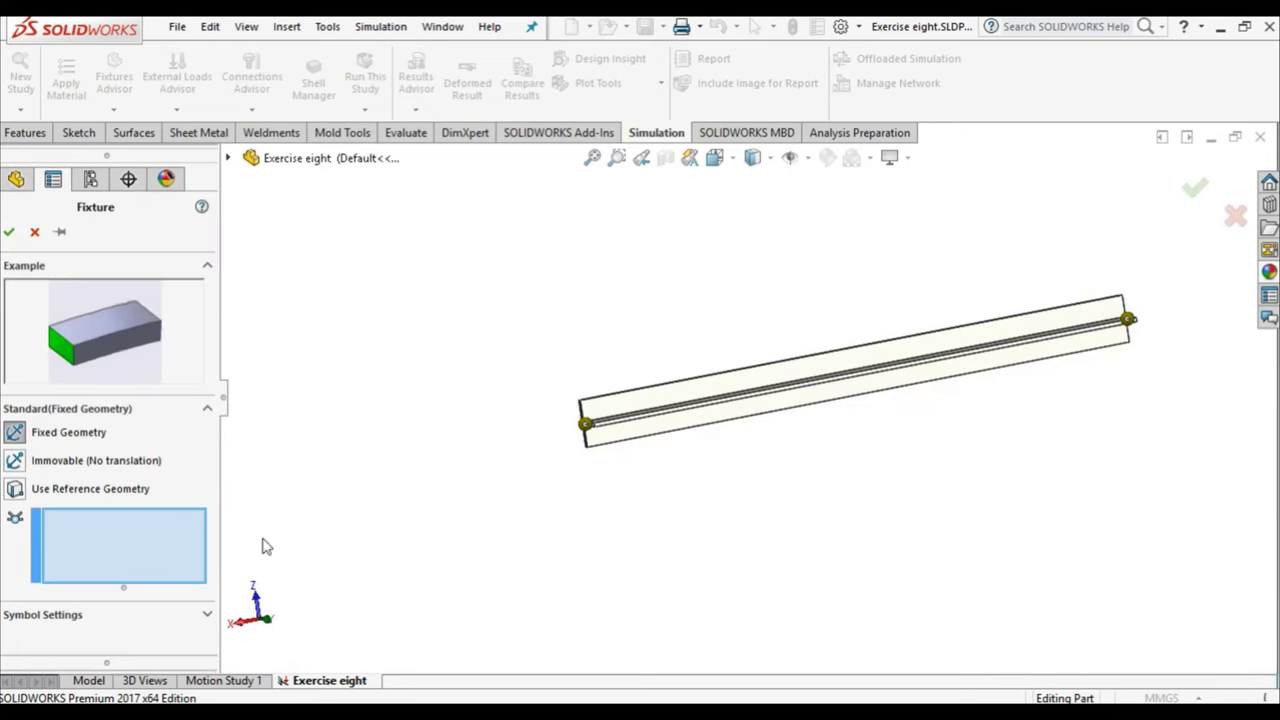
{"action": "left_click", "coordinate": [585, 424]}
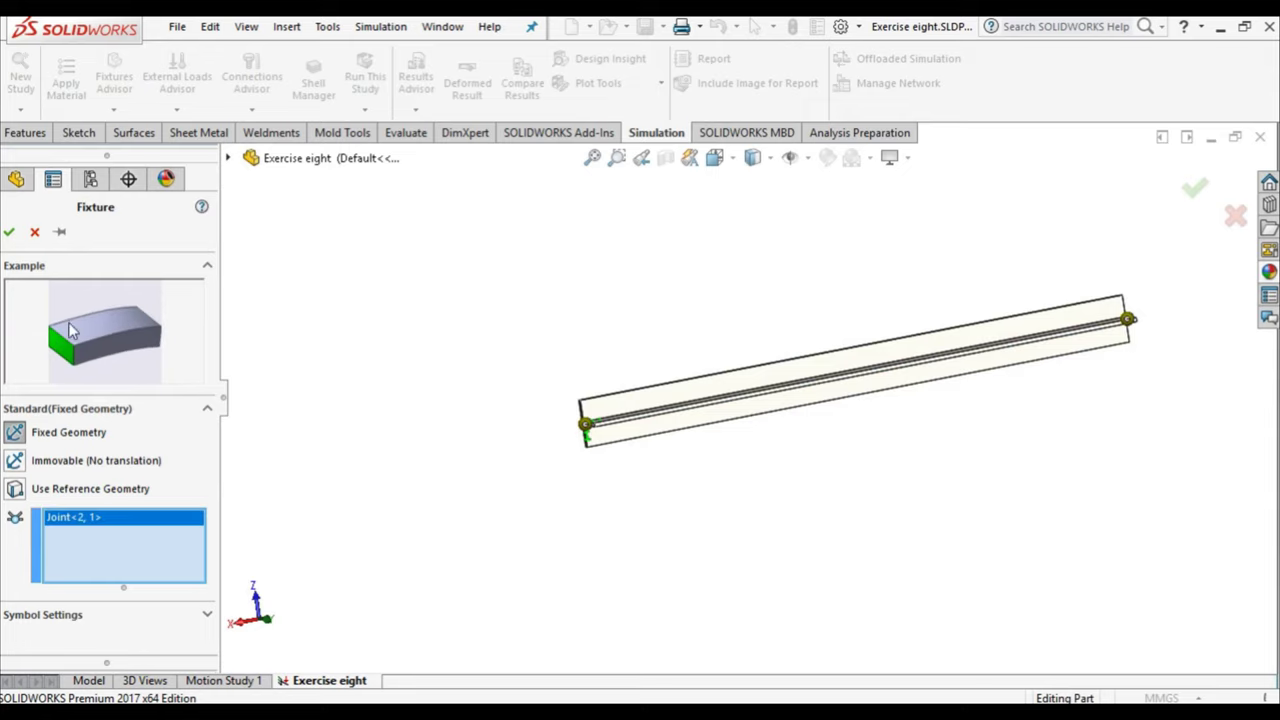
{"action": "left_click", "coordinate": [207, 614]}
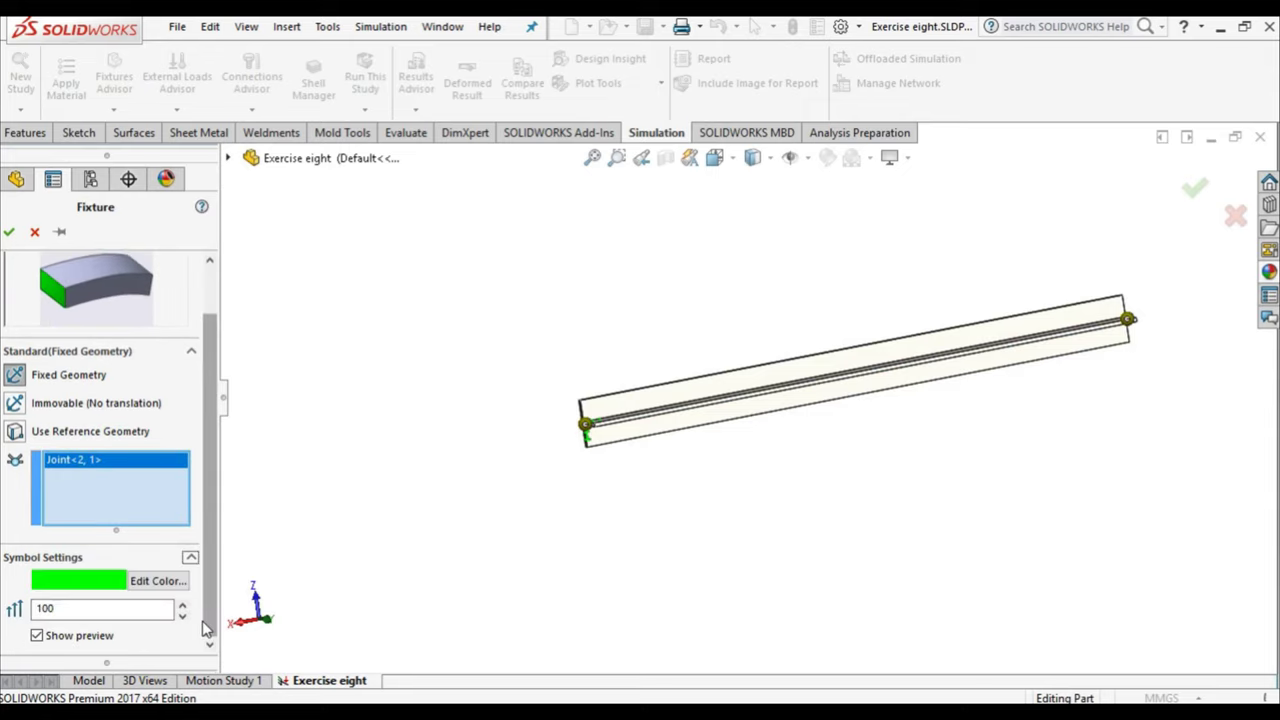
{"action": "left_click", "coordinate": [182, 607]}
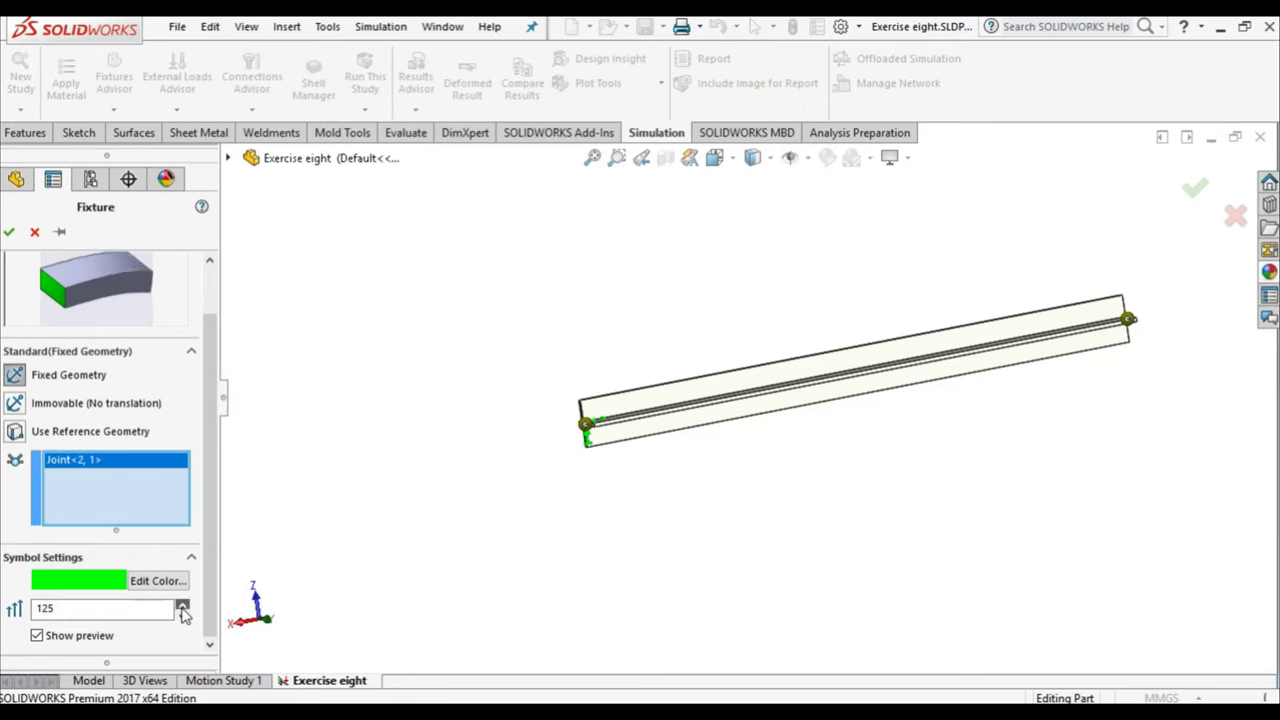
{"action": "left_click", "coordinate": [182, 607]}
{"action": "left_click", "coordinate": [182, 607]}
{"action": "left_click", "coordinate": [182, 607]}
{"action": "left_click", "coordinate": [182, 607]}
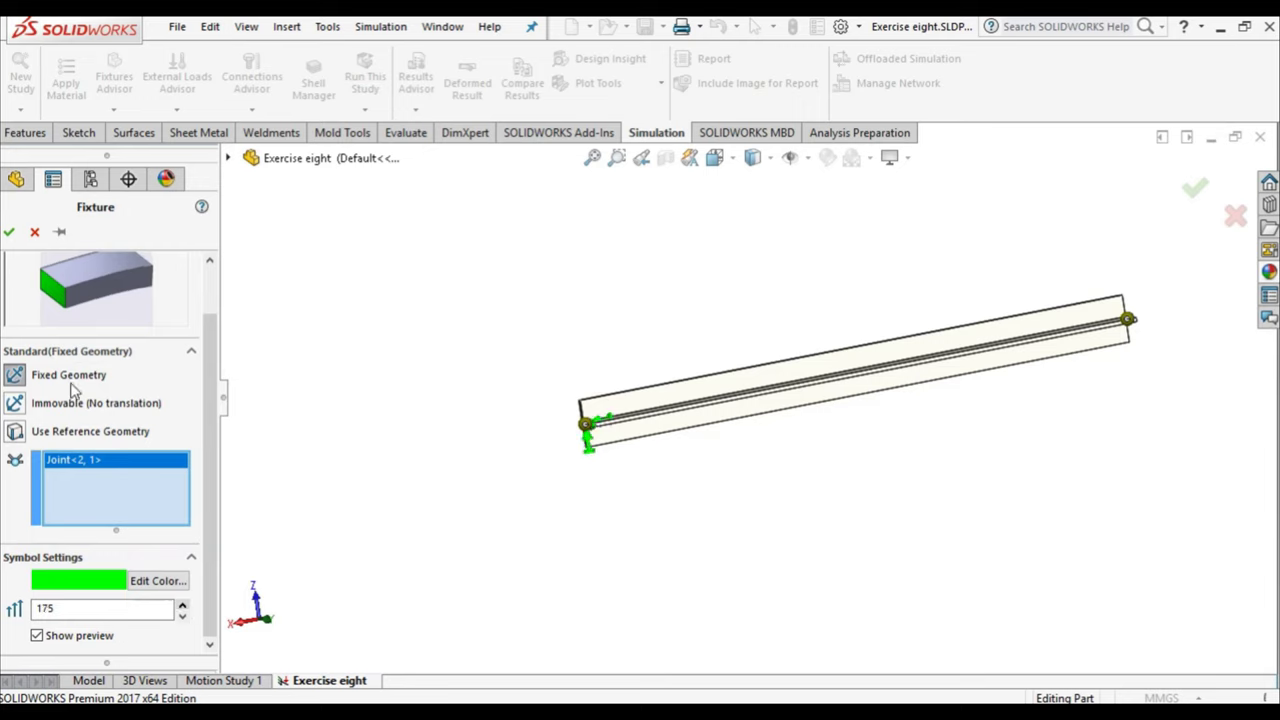
{"action": "left_click", "coordinate": [9, 231]}
Step: Start a force load targeting the joint at the beam's free right end
{"action": "left_click", "coordinate": [104, 456]}
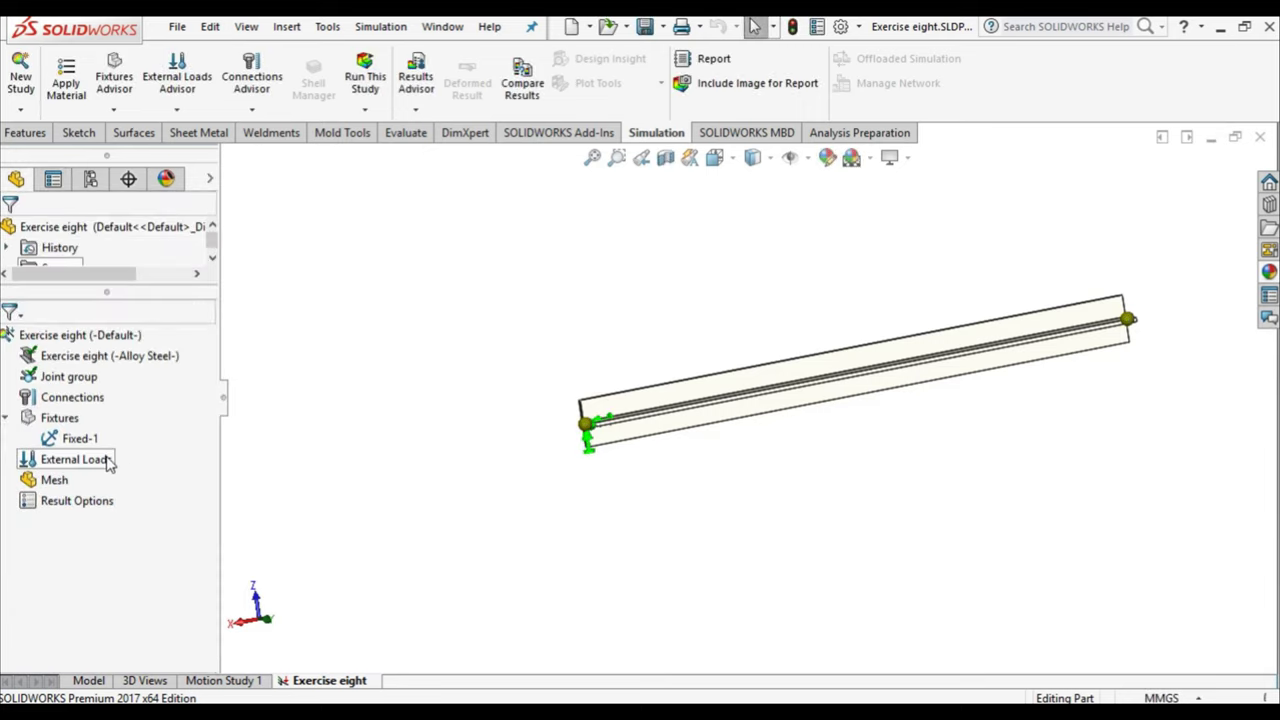
{"action": "right_click", "coordinate": [106, 456]}
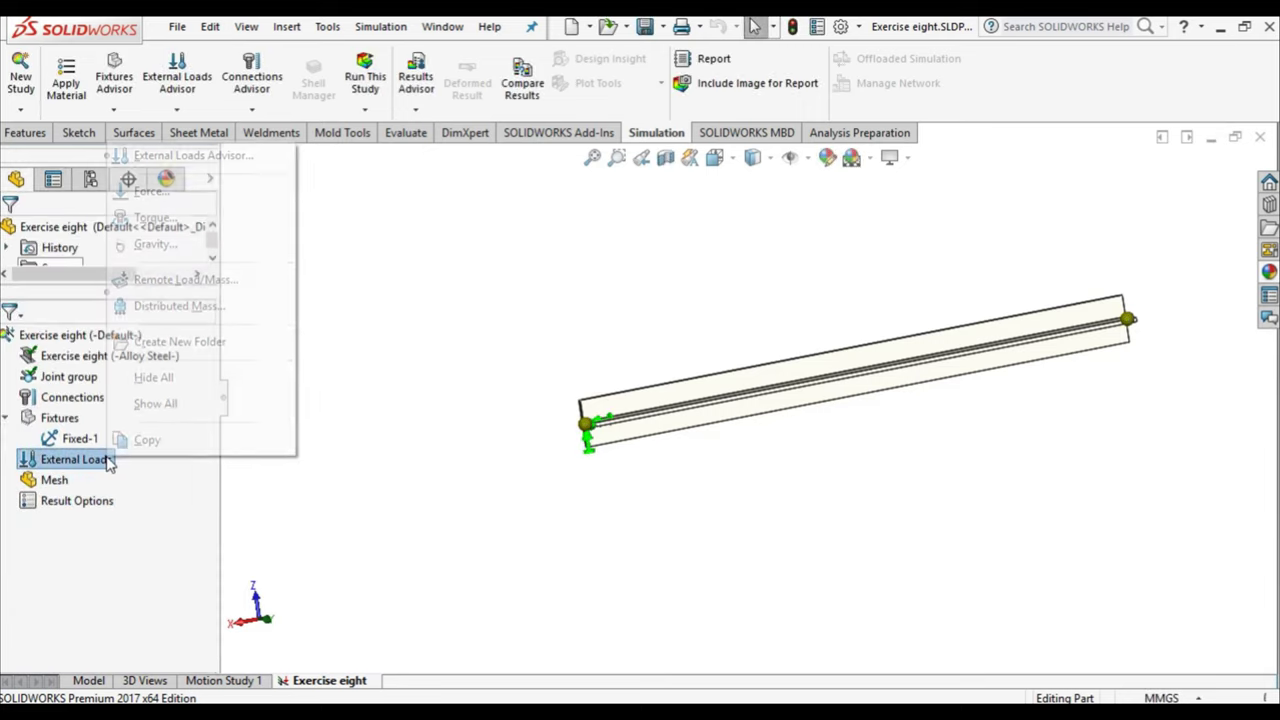
{"action": "left_click", "coordinate": [157, 192]}
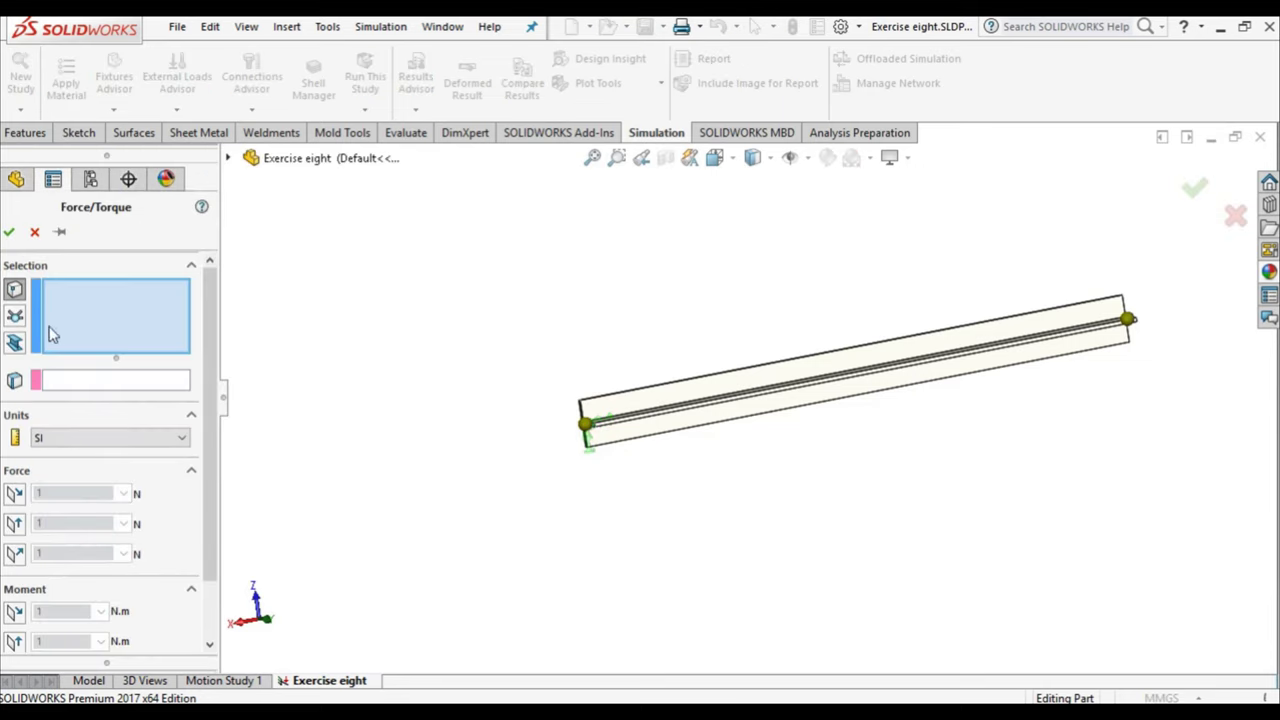
{"action": "left_click", "coordinate": [14, 318]}
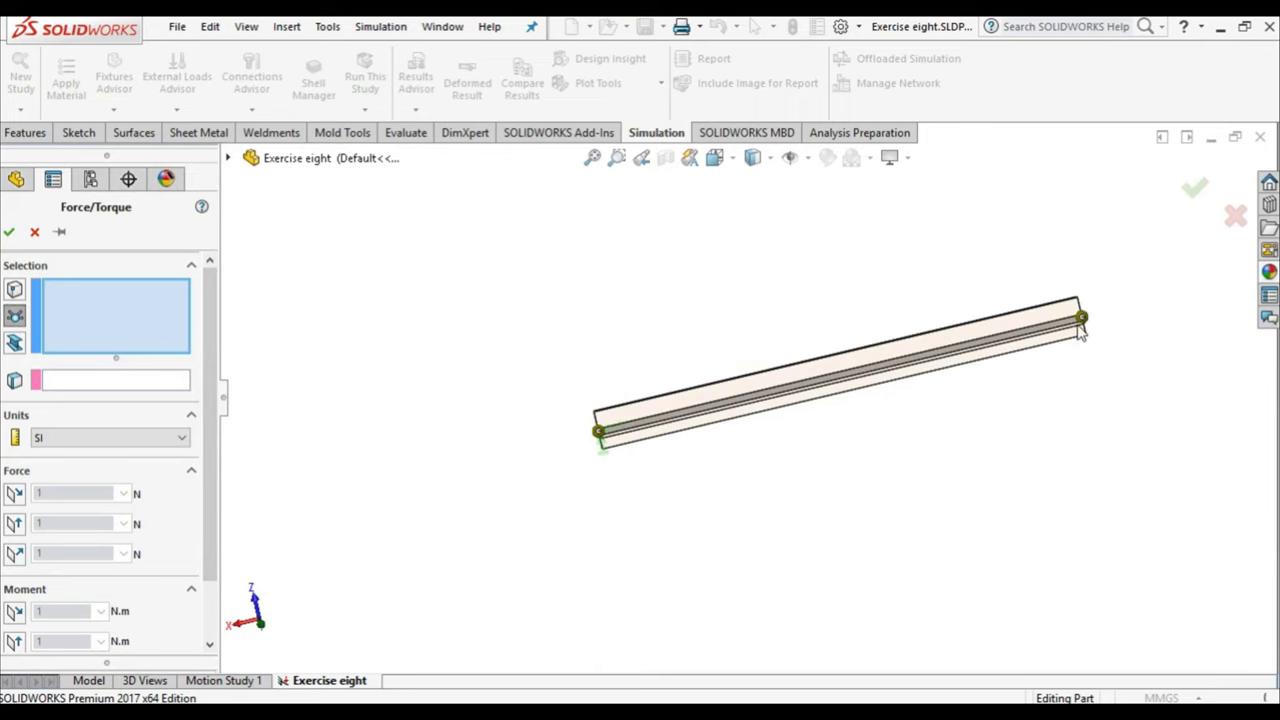
{"action": "left_click", "coordinate": [1081, 333]}
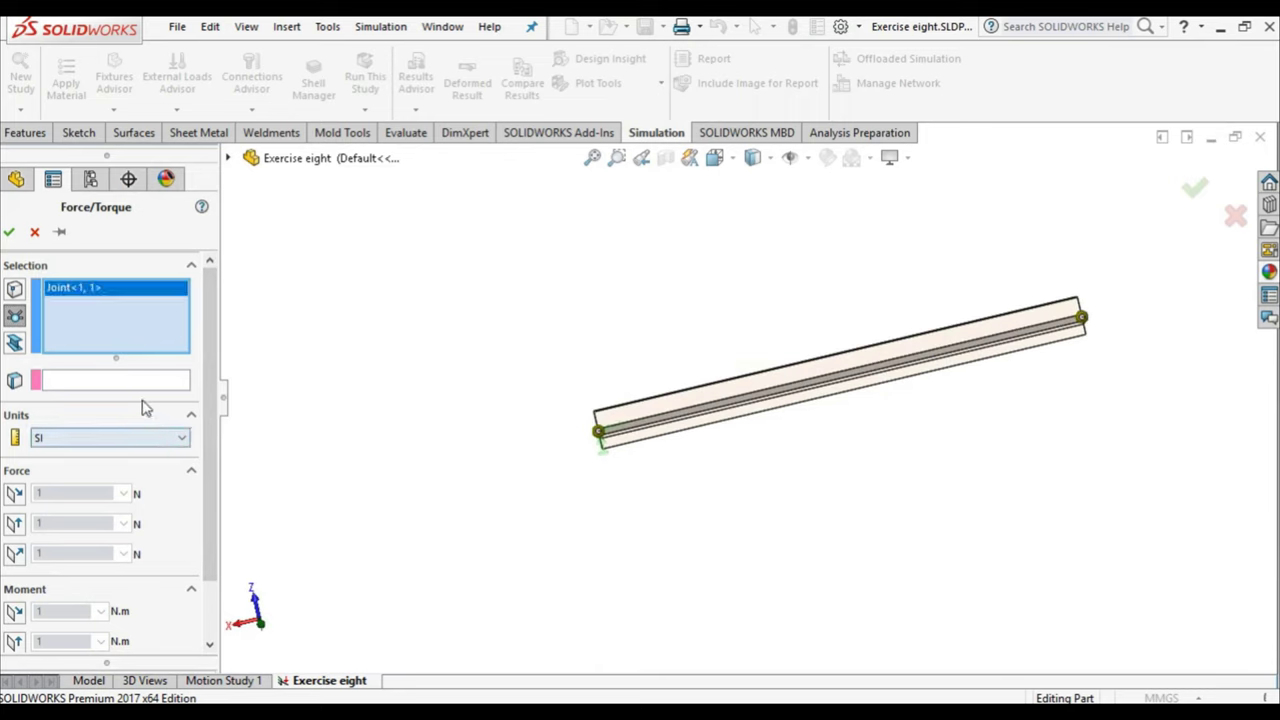
Step: Set the force to 1500 N downward, normal to the Front Plane, with an enlarged arrow symbol
{"action": "left_click", "coordinate": [134, 382]}
{"action": "left_click", "coordinate": [228, 157]}
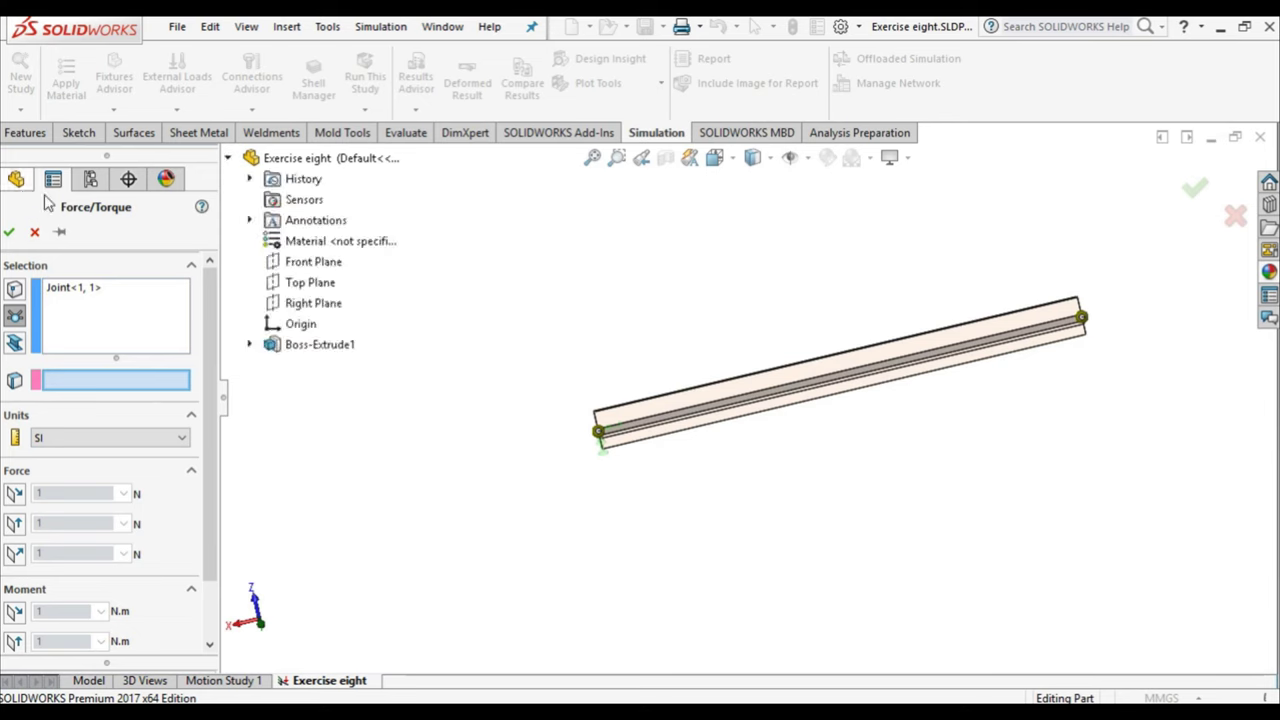
{"action": "left_click", "coordinate": [310, 262]}
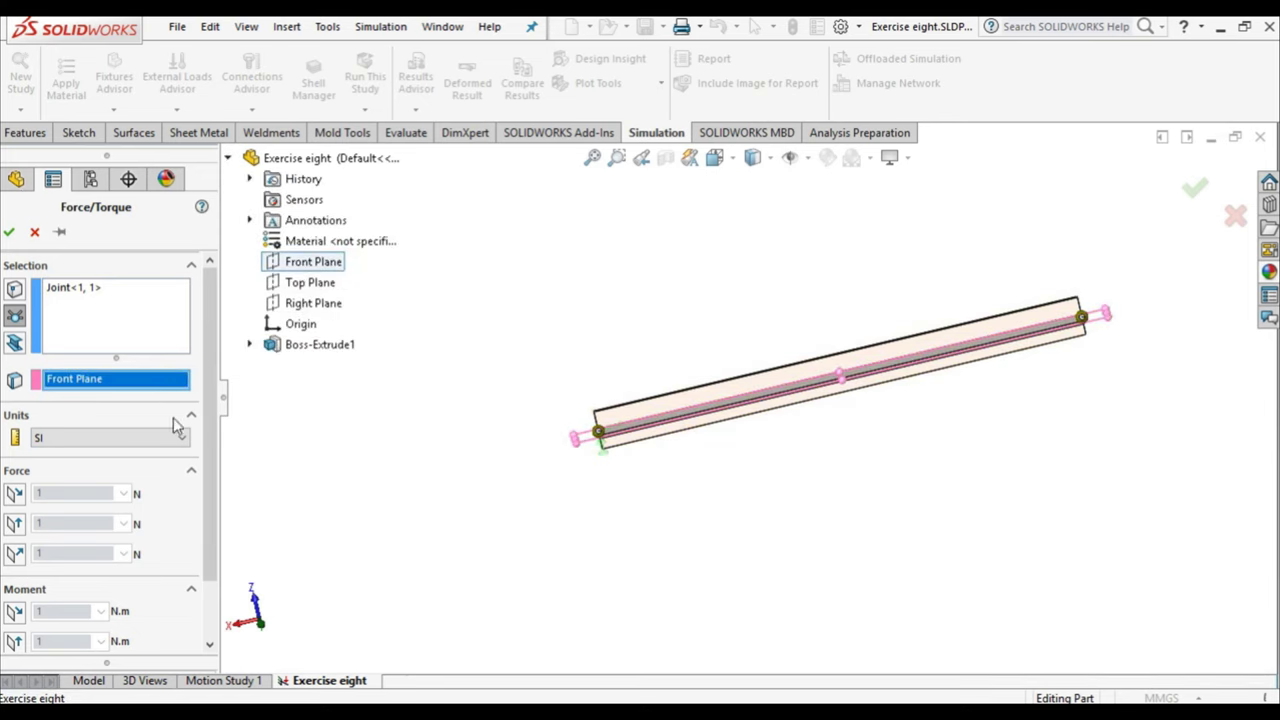
{"action": "left_click", "coordinate": [14, 555]}
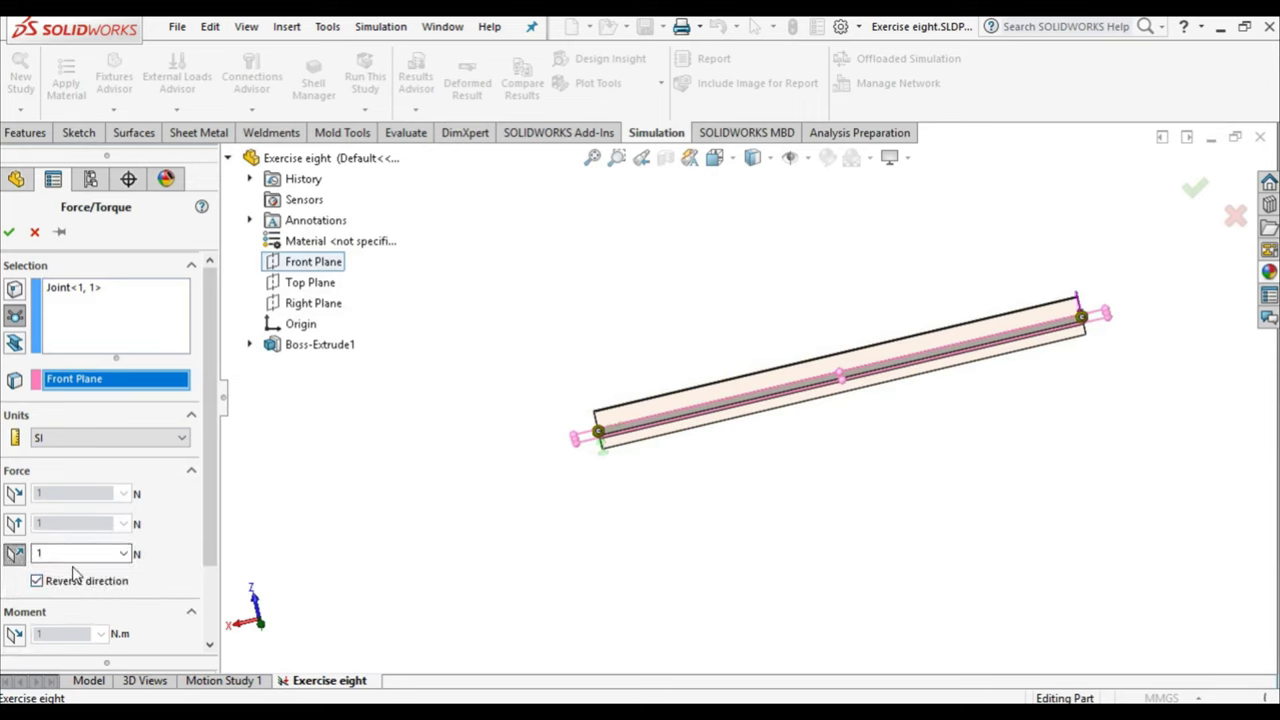
{"action": "double_click", "coordinate": [50, 555]}
{"action": "scroll", "coordinate": [205, 560], "scroll_direction": "down", "scroll_amount": 2}
{"action": "scroll", "coordinate": [200, 600], "scroll_direction": "down", "scroll_amount": 1}
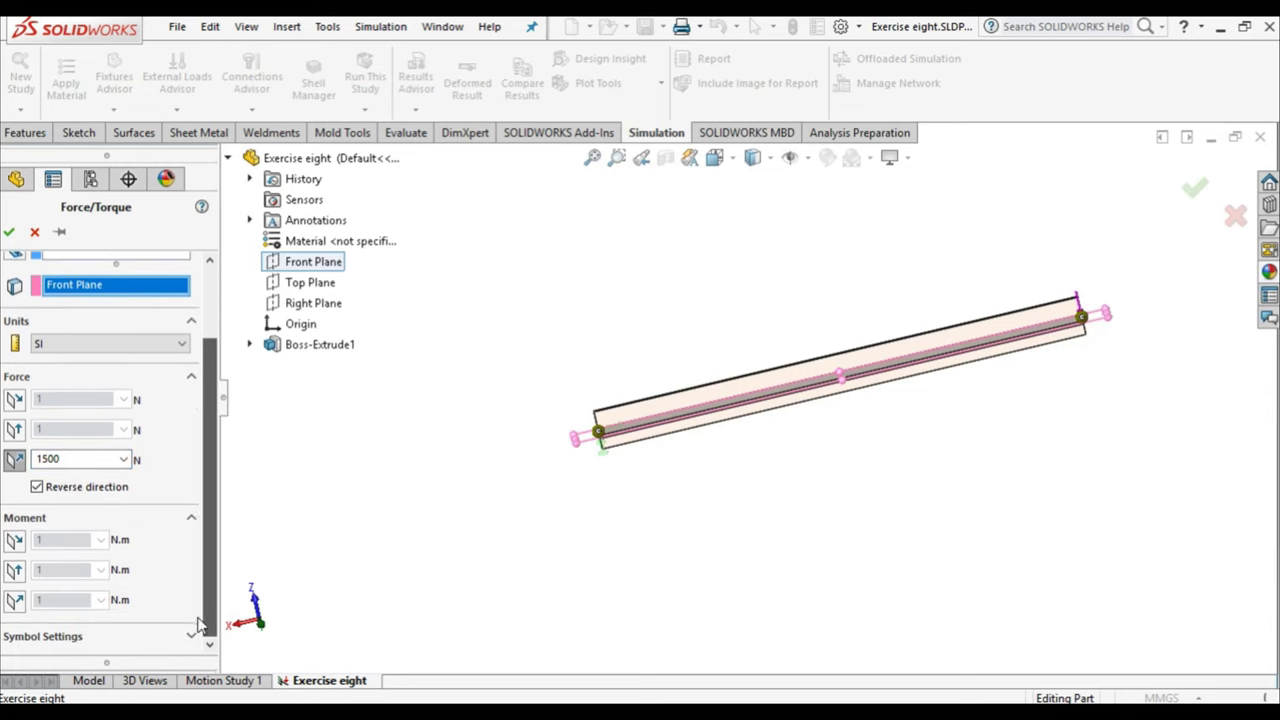
{"action": "scroll", "coordinate": [196, 645], "scroll_direction": "down", "scroll_amount": 1}
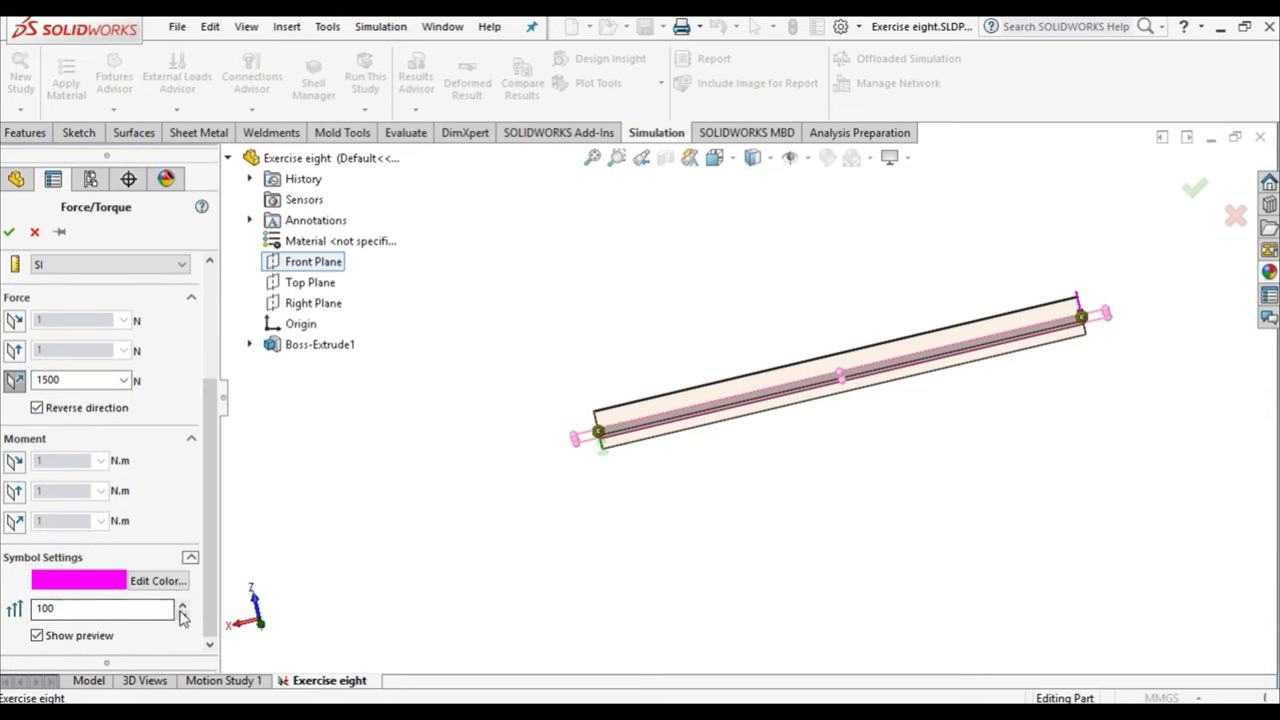
{"action": "left_click", "coordinate": [182, 604]}
{"action": "left_click", "coordinate": [182, 604]}
{"action": "left_click", "coordinate": [182, 604]}
{"action": "left_click", "coordinate": [182, 604]}
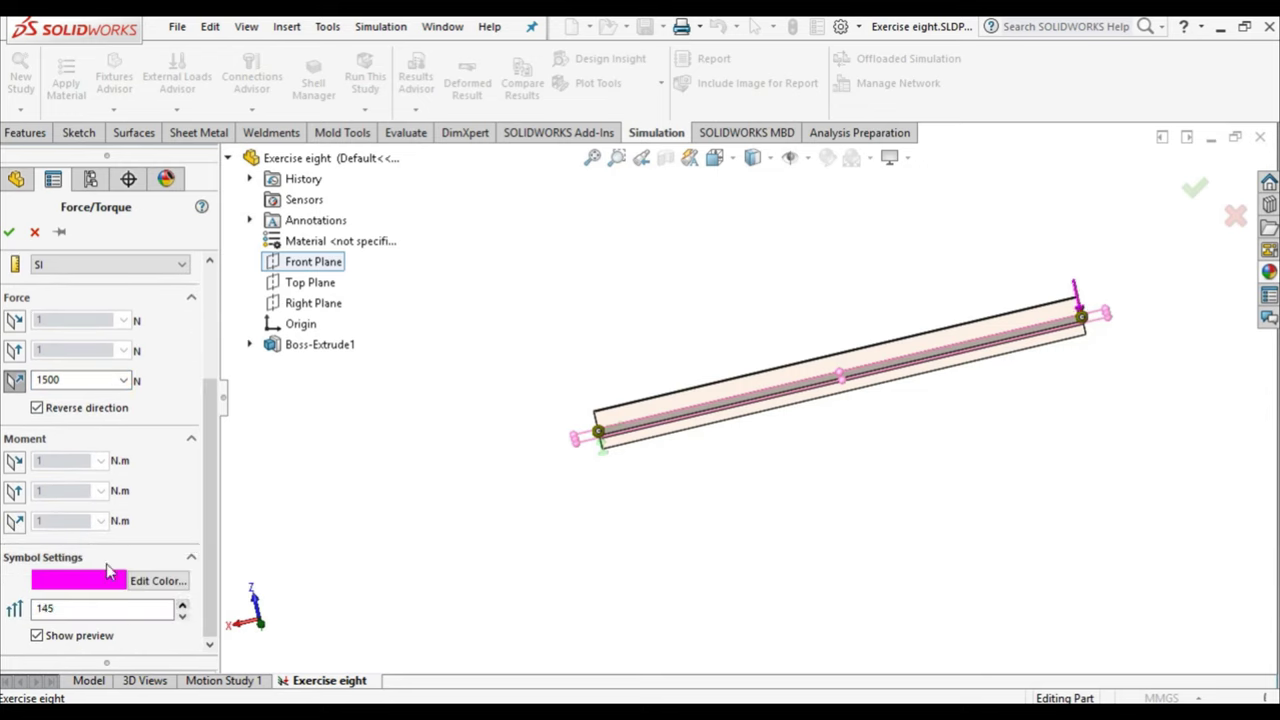
{"action": "left_click", "coordinate": [8, 232]}
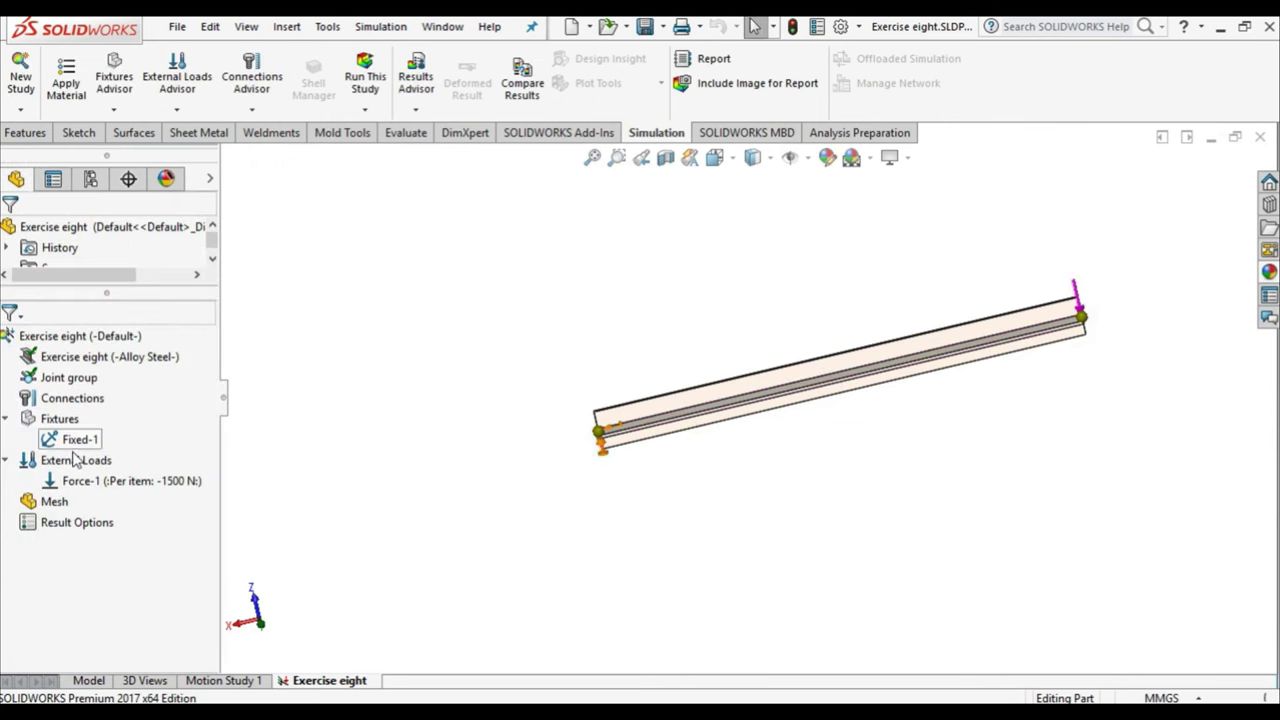
Step: Mesh and run the study, producing Stress1 and Displacement1 with stress peaking at 9.337e+007 N/m^2
{"action": "right_click", "coordinate": [64, 503]}
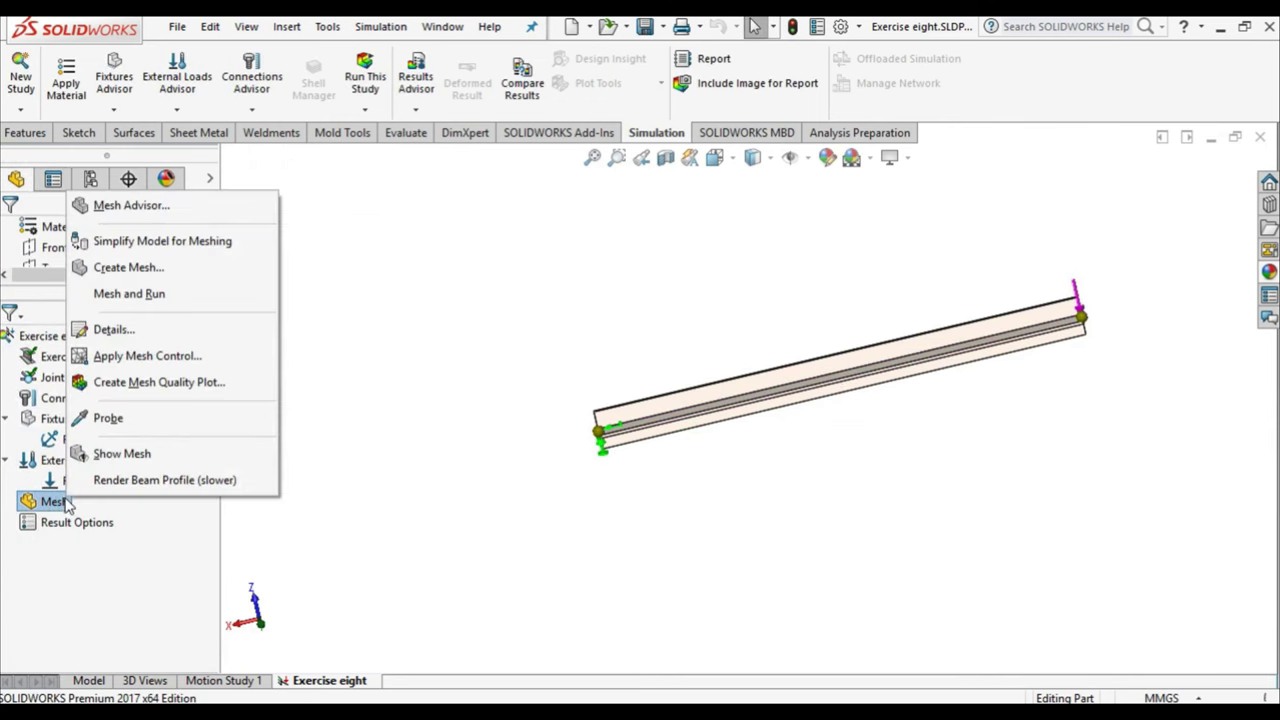
{"action": "left_click", "coordinate": [140, 293]}
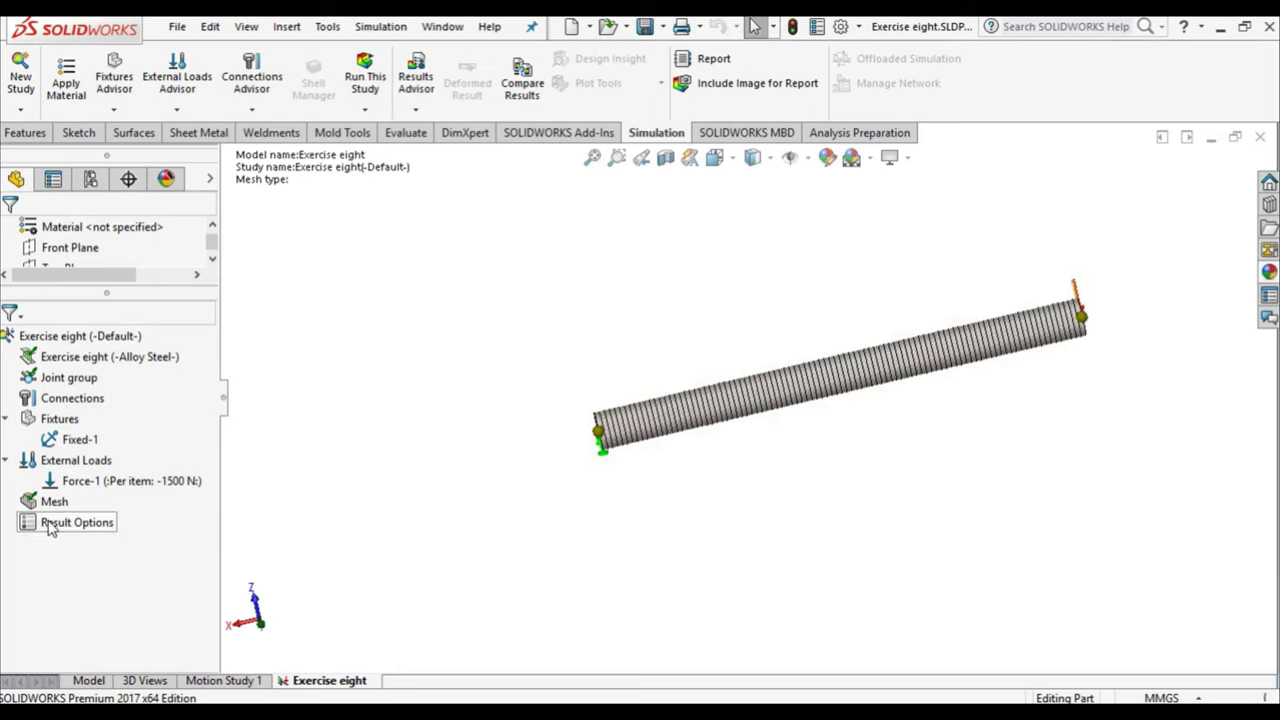
{"action": "left_click", "coordinate": [367, 112]}
{"action": "left_click", "coordinate": [474, 353]}
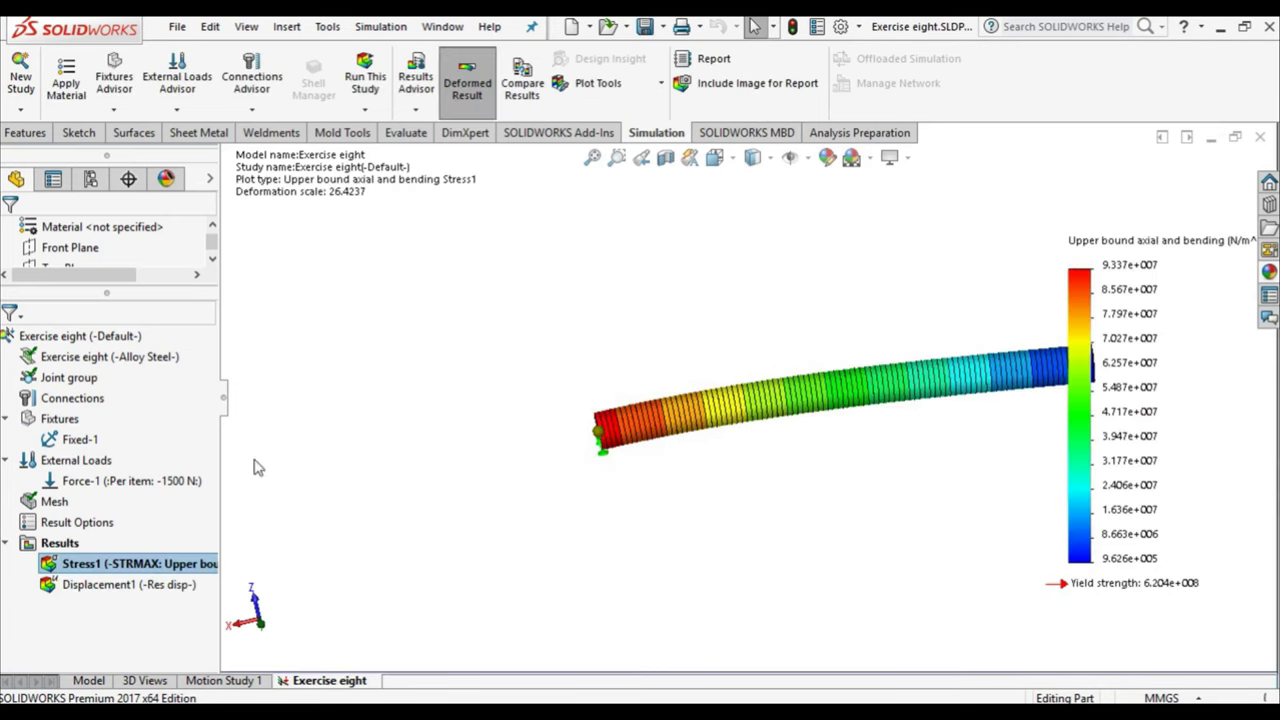
{"action": "right_click", "coordinate": [100, 516]}
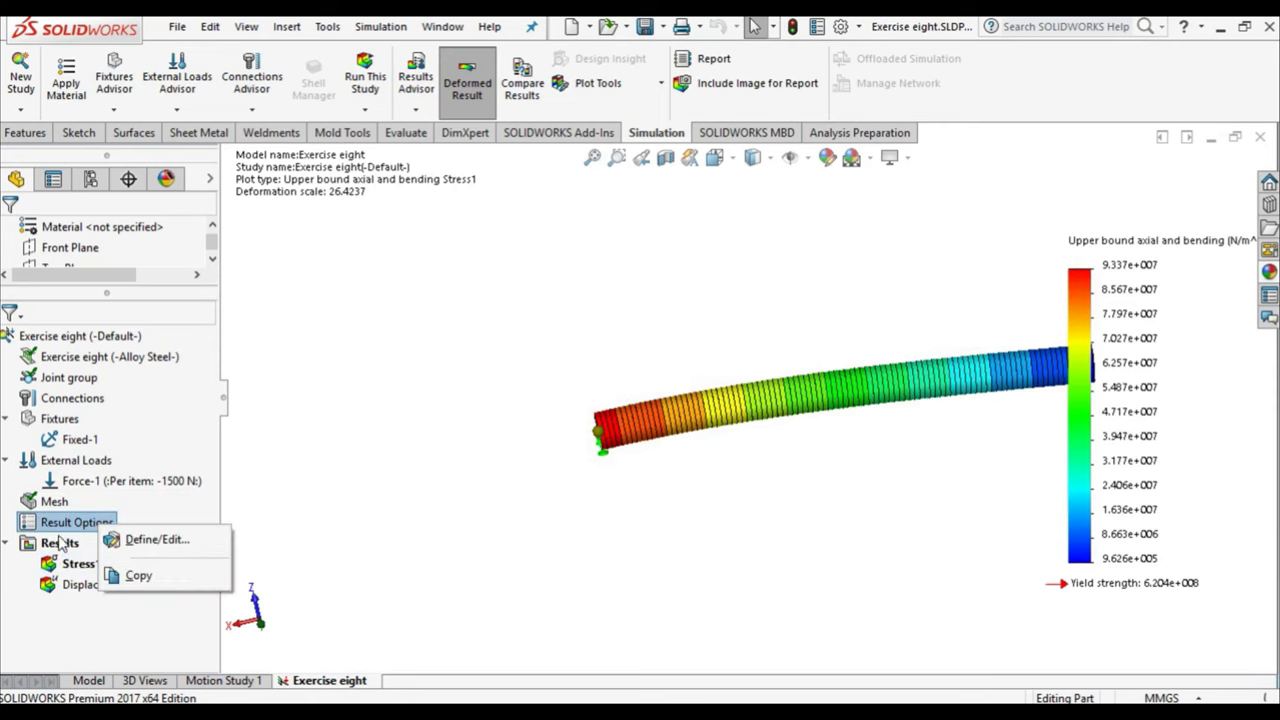
{"action": "right_click", "coordinate": [55, 546]}
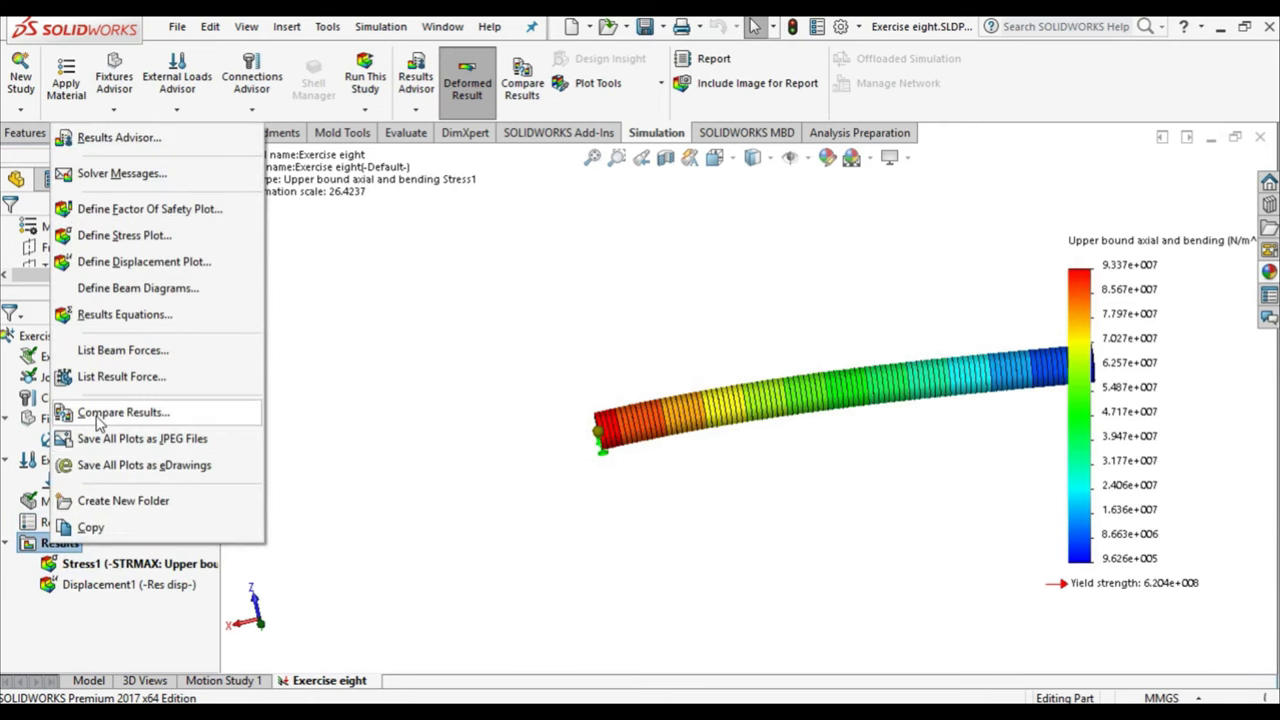
{"action": "left_click", "coordinate": [121, 376]}
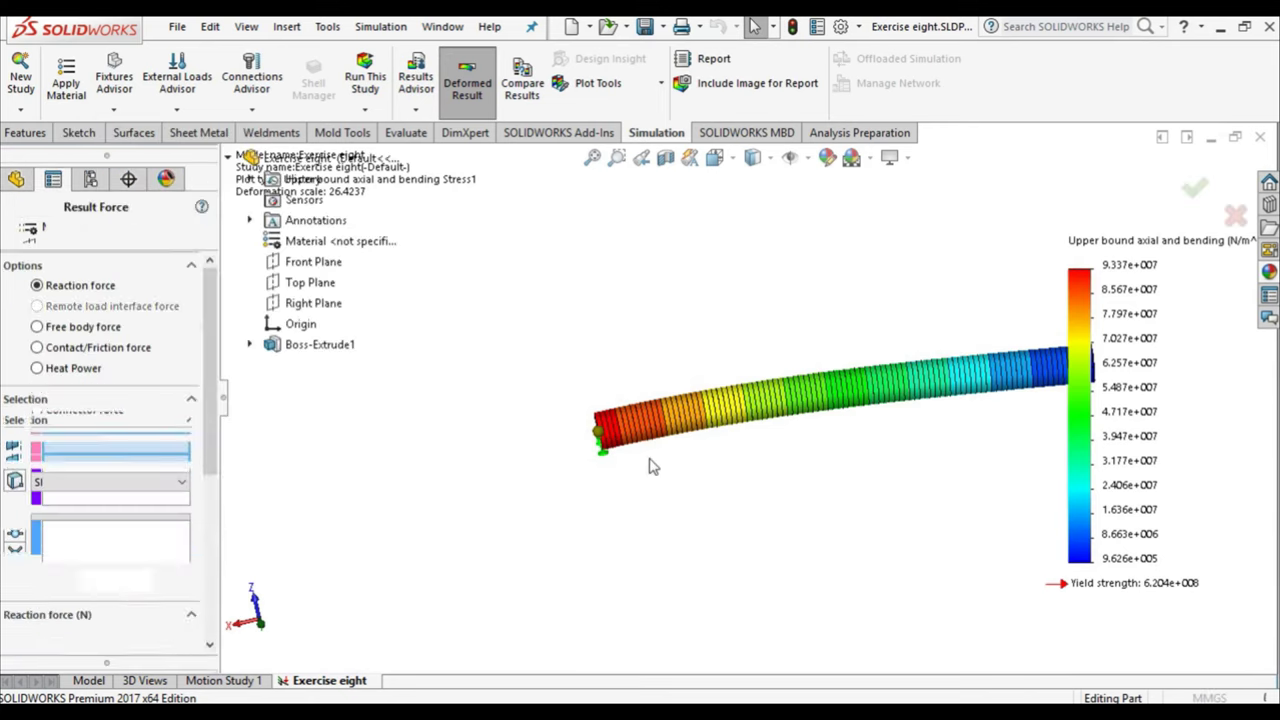
{"action": "left_click", "coordinate": [600, 434]}
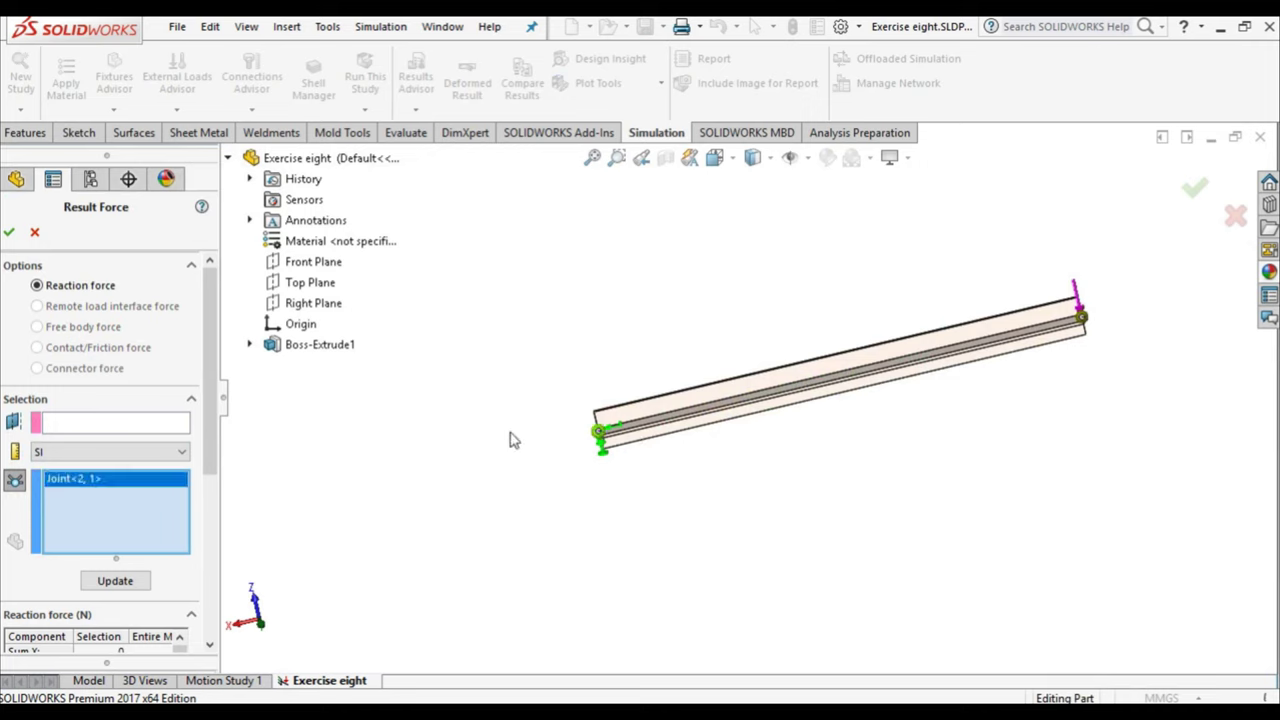
{"action": "left_click", "coordinate": [128, 580]}
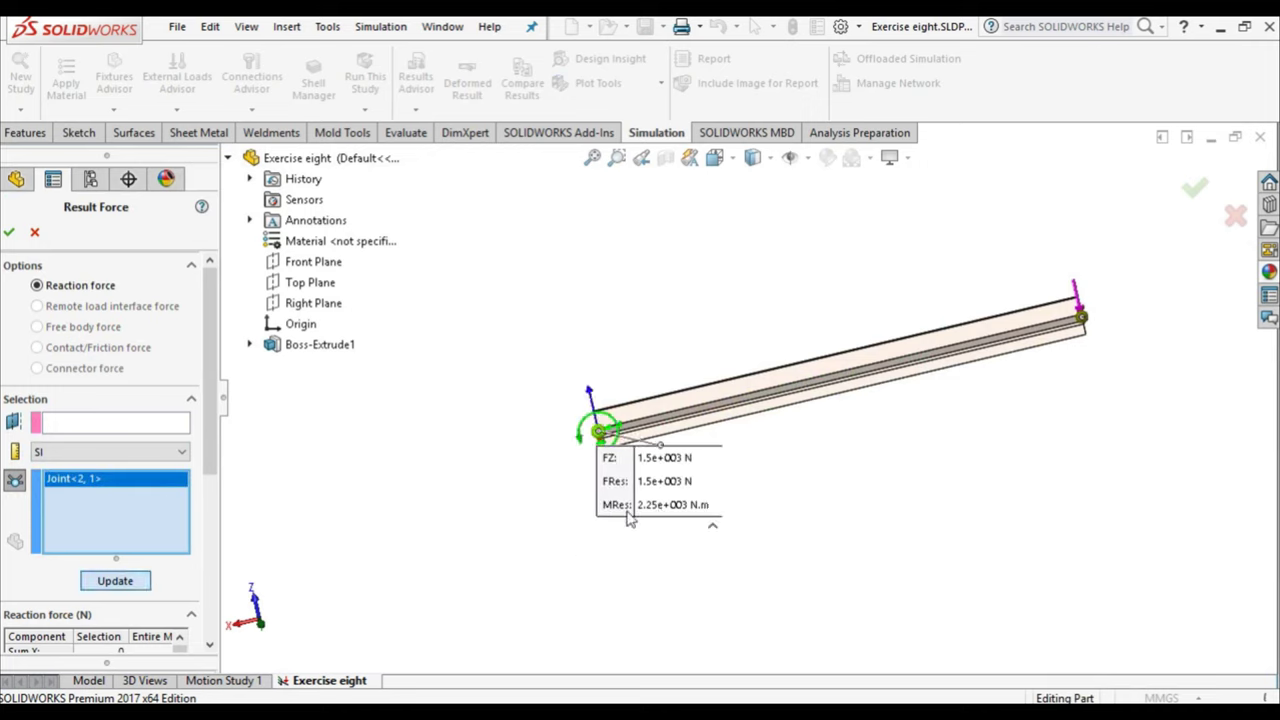
{"action": "scroll", "coordinate": [640, 500], "scroll_direction": "down", "scroll_amount": 2}
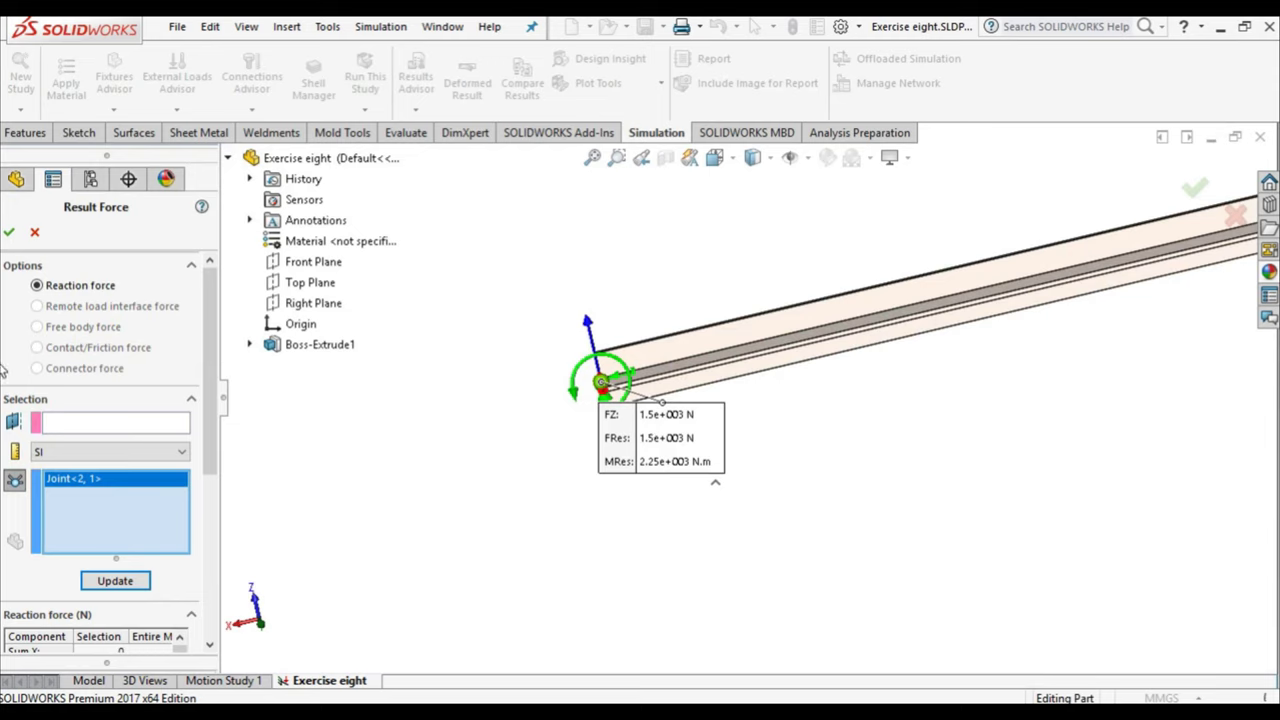
{"action": "left_click", "coordinate": [10, 234]}
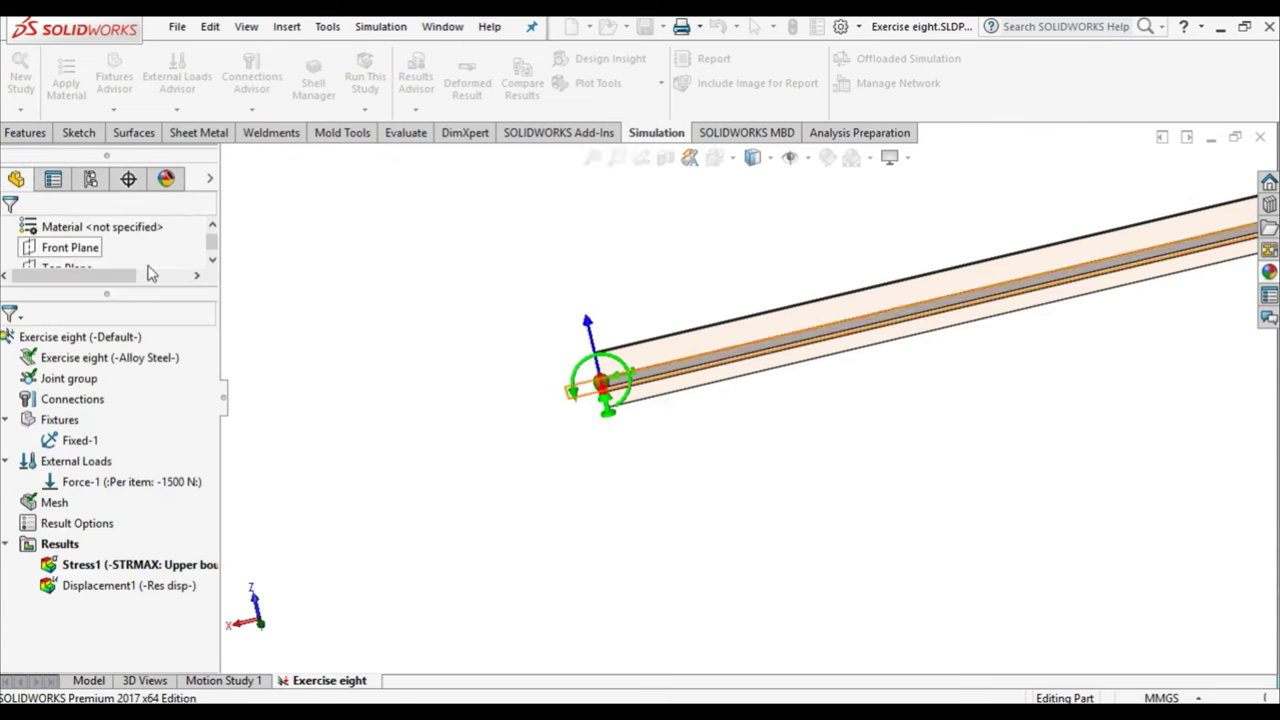
{"action": "scroll", "coordinate": [928, 391], "scroll_direction": "down", "scroll_amount": 2}
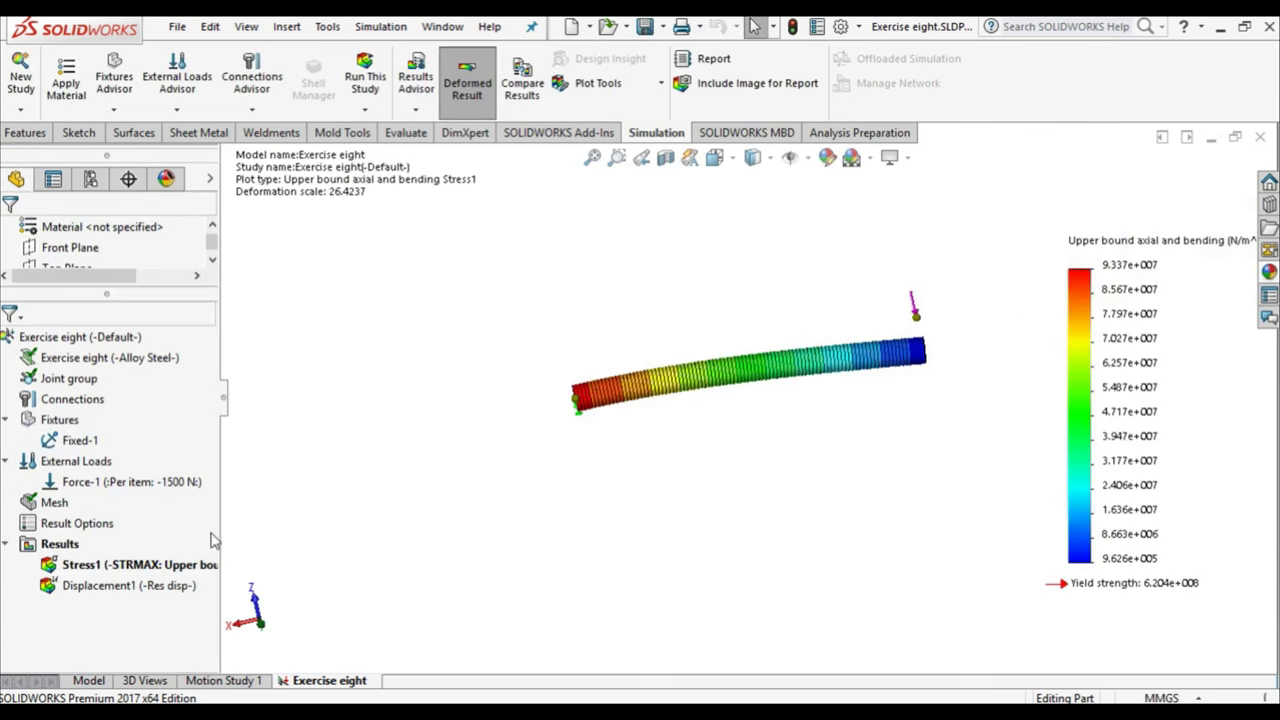
Step: Edit Stress1 to use N/mm^2 (MPa) units and a different number format for small values
{"action": "right_click", "coordinate": [125, 566]}
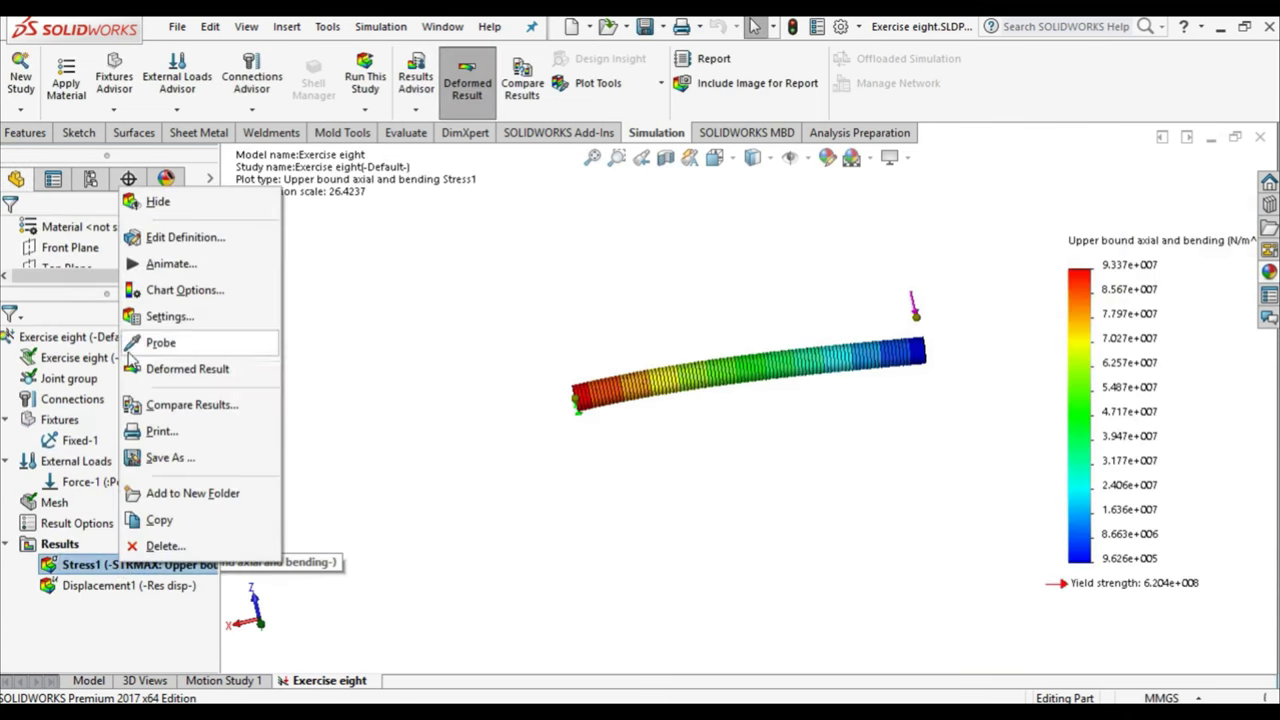
{"action": "left_click", "coordinate": [182, 240]}
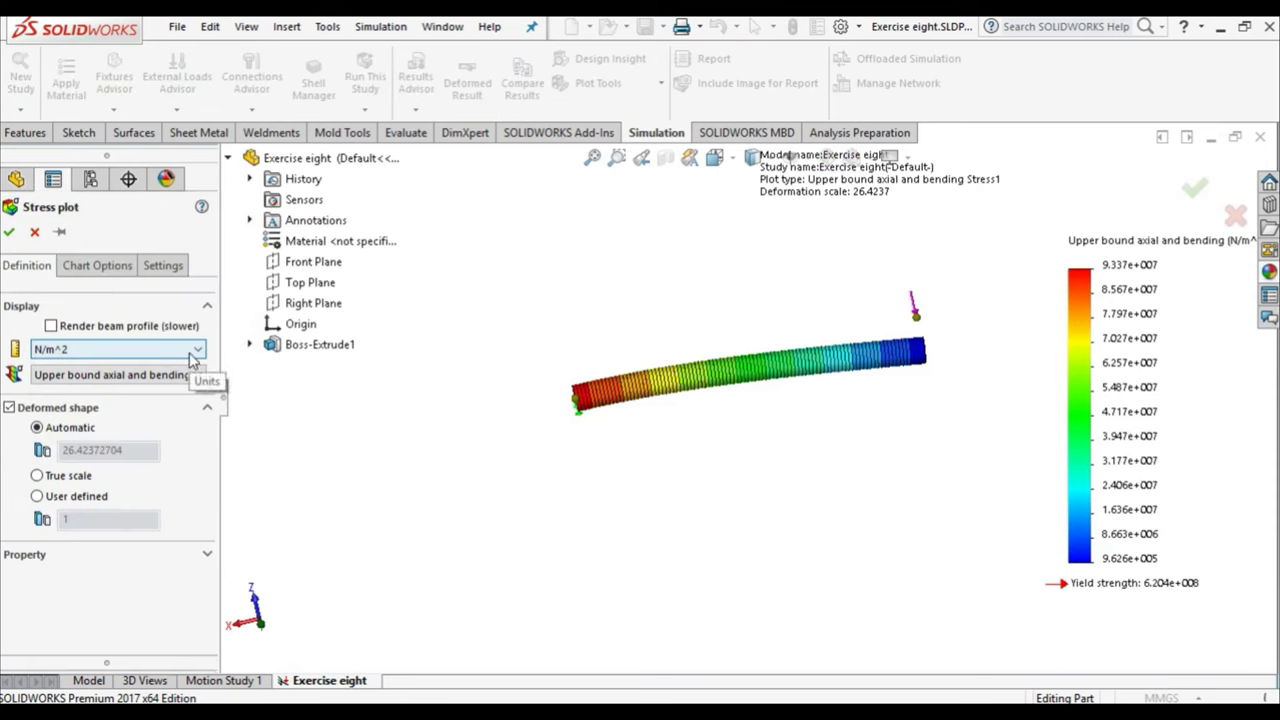
{"action": "left_click", "coordinate": [193, 349]}
{"action": "left_click", "coordinate": [130, 400]}
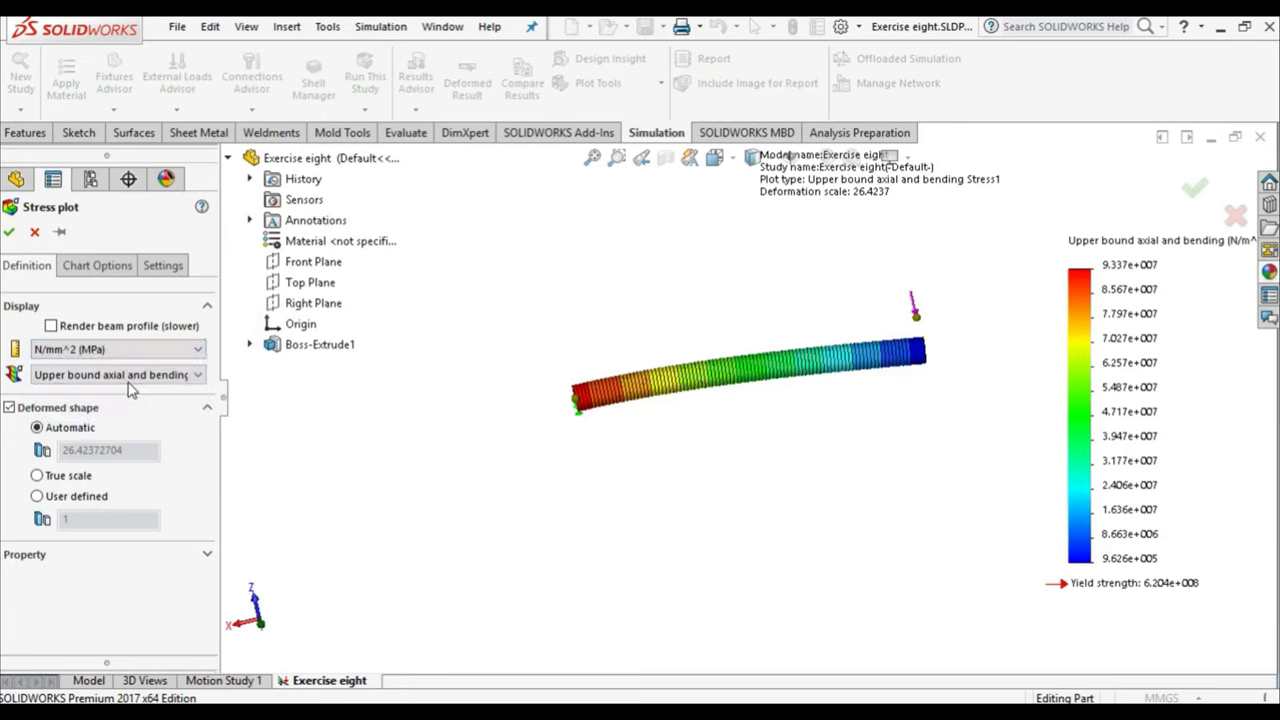
{"action": "left_click", "coordinate": [136, 384]}
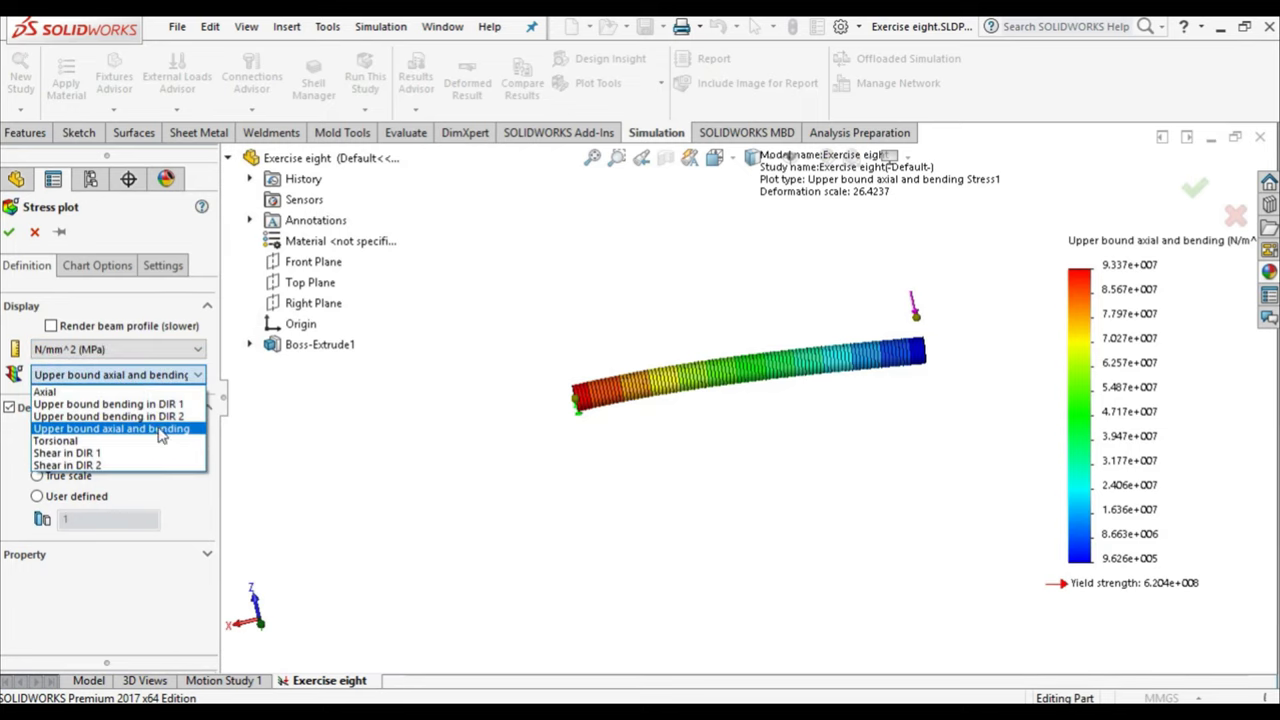
{"action": "left_click", "coordinate": [160, 430]}
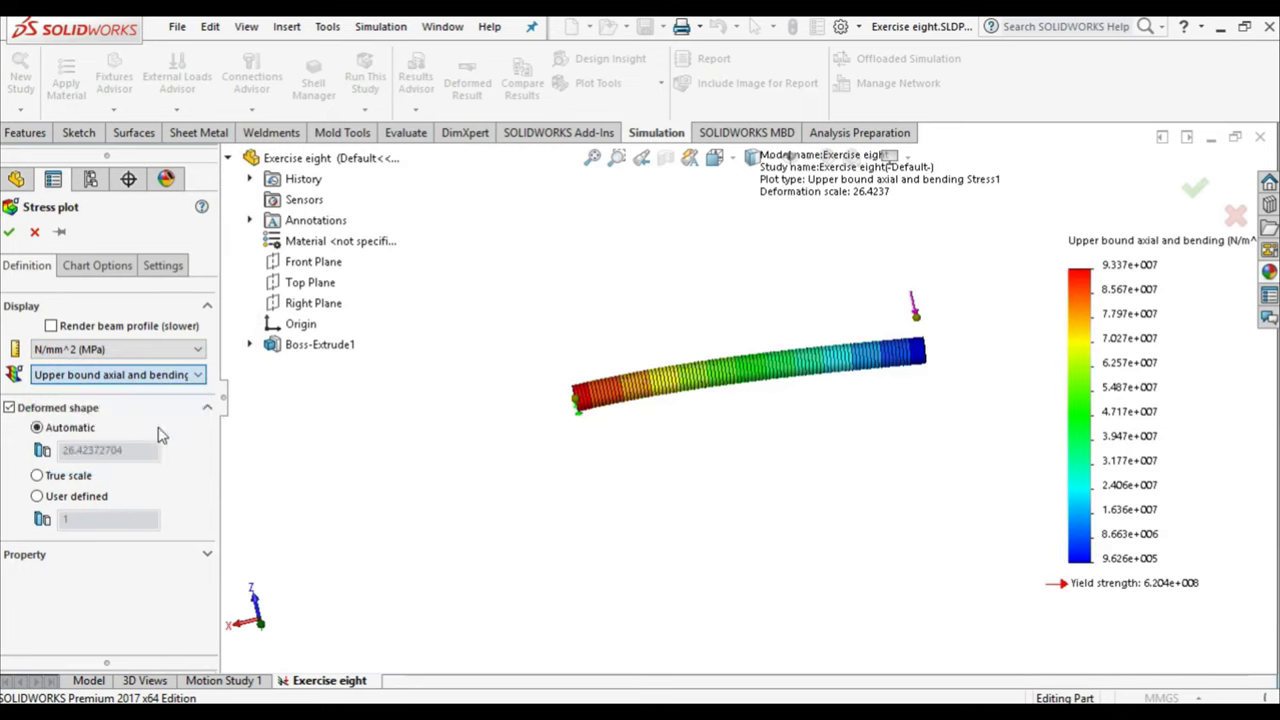
{"action": "left_click", "coordinate": [110, 276]}
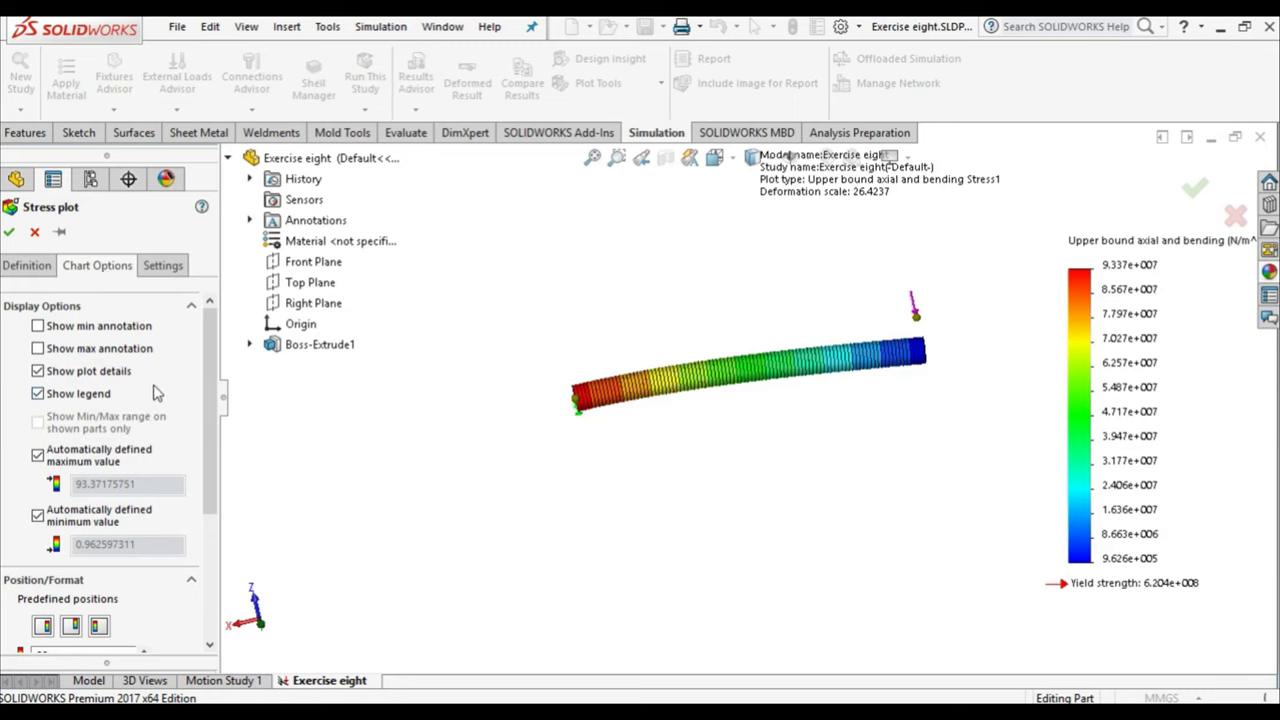
{"action": "mouse_move", "coordinate": [210, 420]}
{"action": "left_mouse_down"}
{"action": "mouse_move", "coordinate": [213, 525]}
{"action": "mouse_move", "coordinate": [195, 535]}
{"action": "left_mouse_up"}
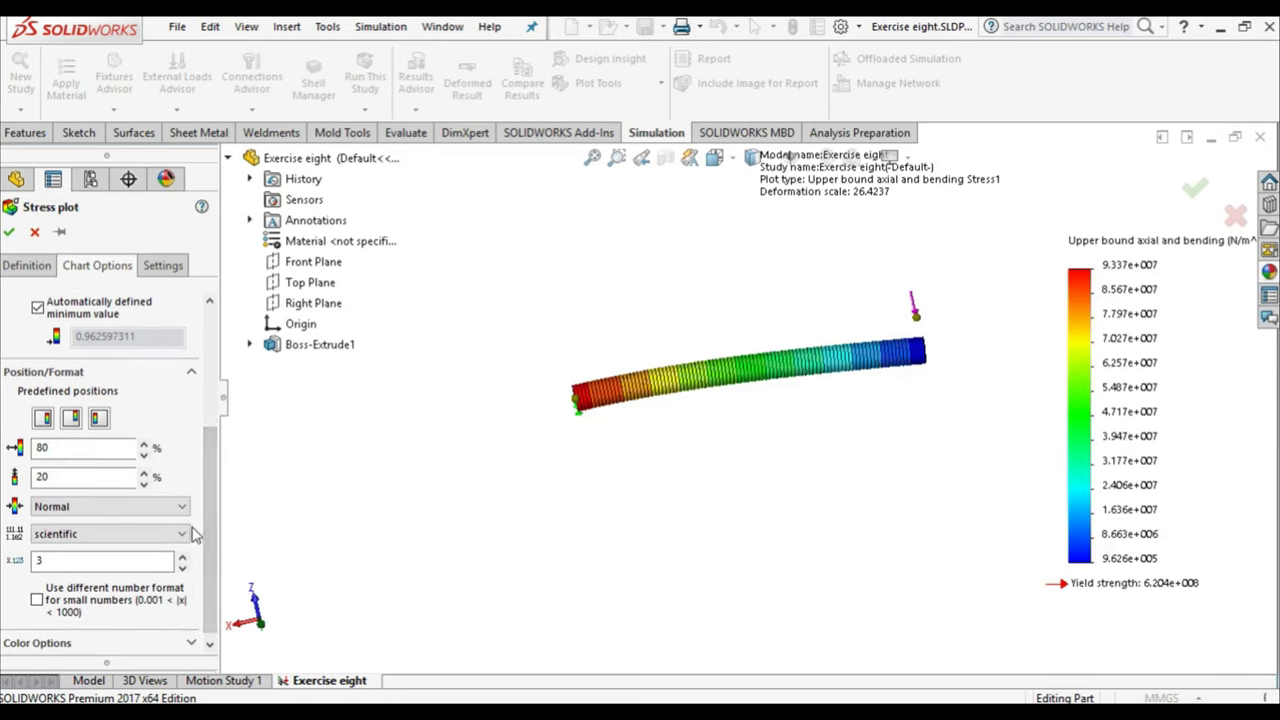
{"action": "left_click", "coordinate": [37, 601]}
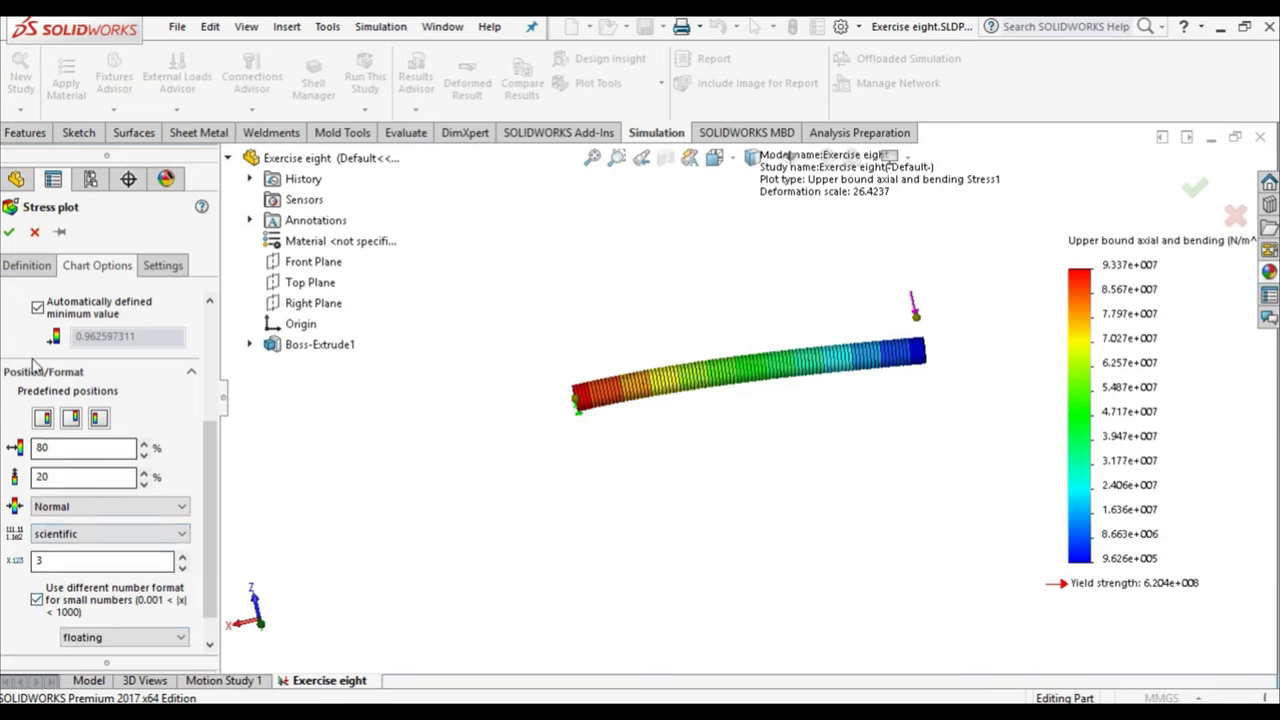
{"action": "left_click", "coordinate": [10, 232]}
{"action": "scroll", "coordinate": [1112, 283], "scroll_direction": "down", "scroll_amount": 2}
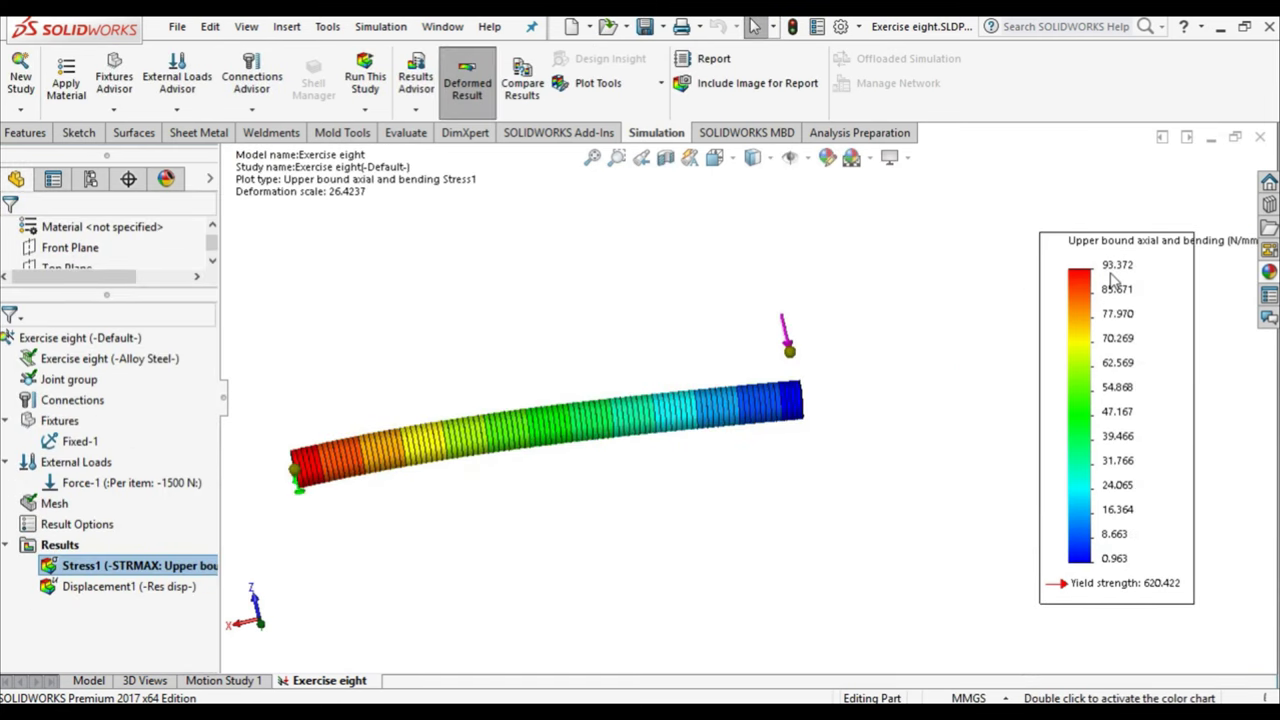
Step: Switch to the Front view and display the Displacement1 plot, peaking at 5.677 mm
{"action": "scroll", "coordinate": [897, 321], "scroll_direction": "up", "scroll_amount": 2}
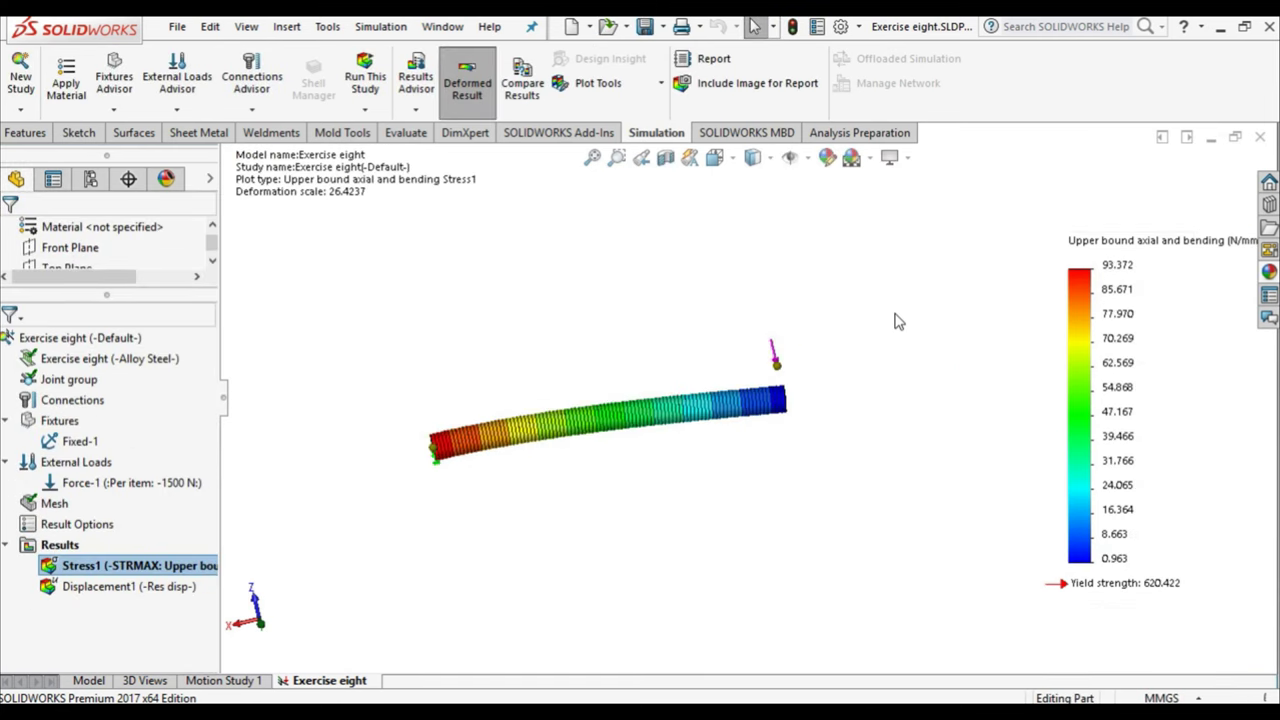
{"action": "left_click", "coordinate": [714, 157]}
{"action": "left_click", "coordinate": [746, 422]}
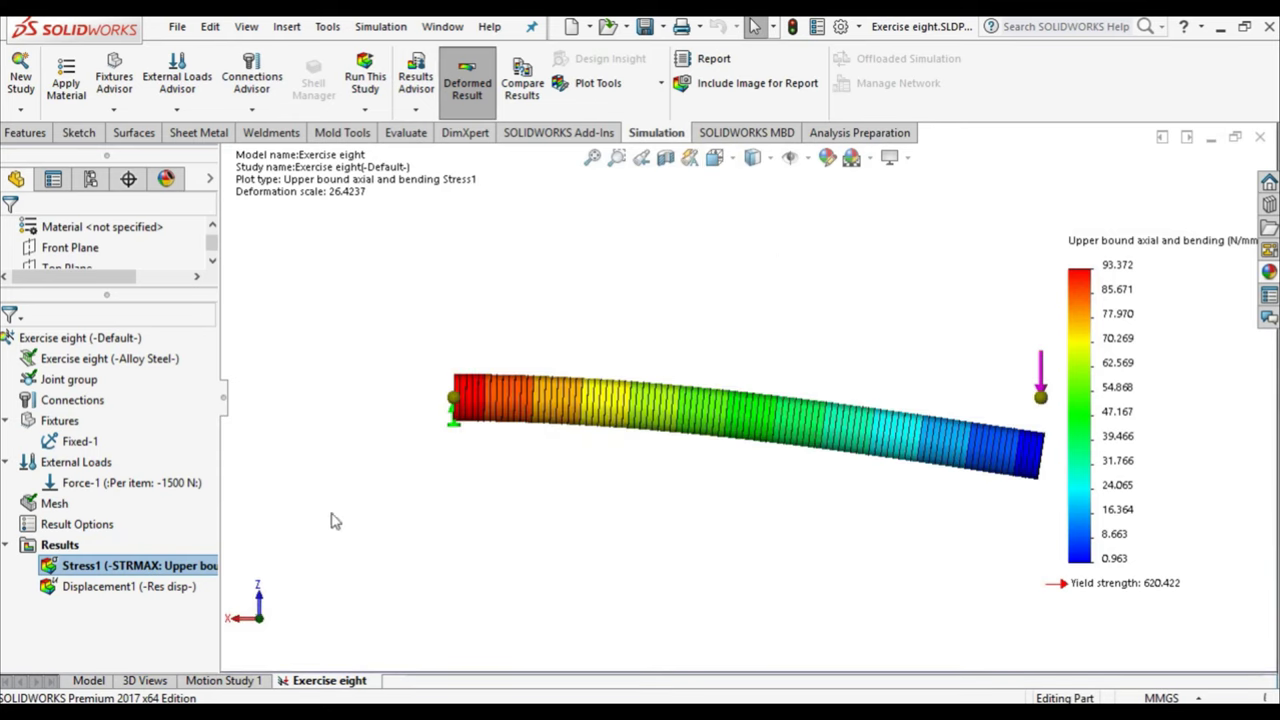
{"action": "left_click", "coordinate": [165, 587]}
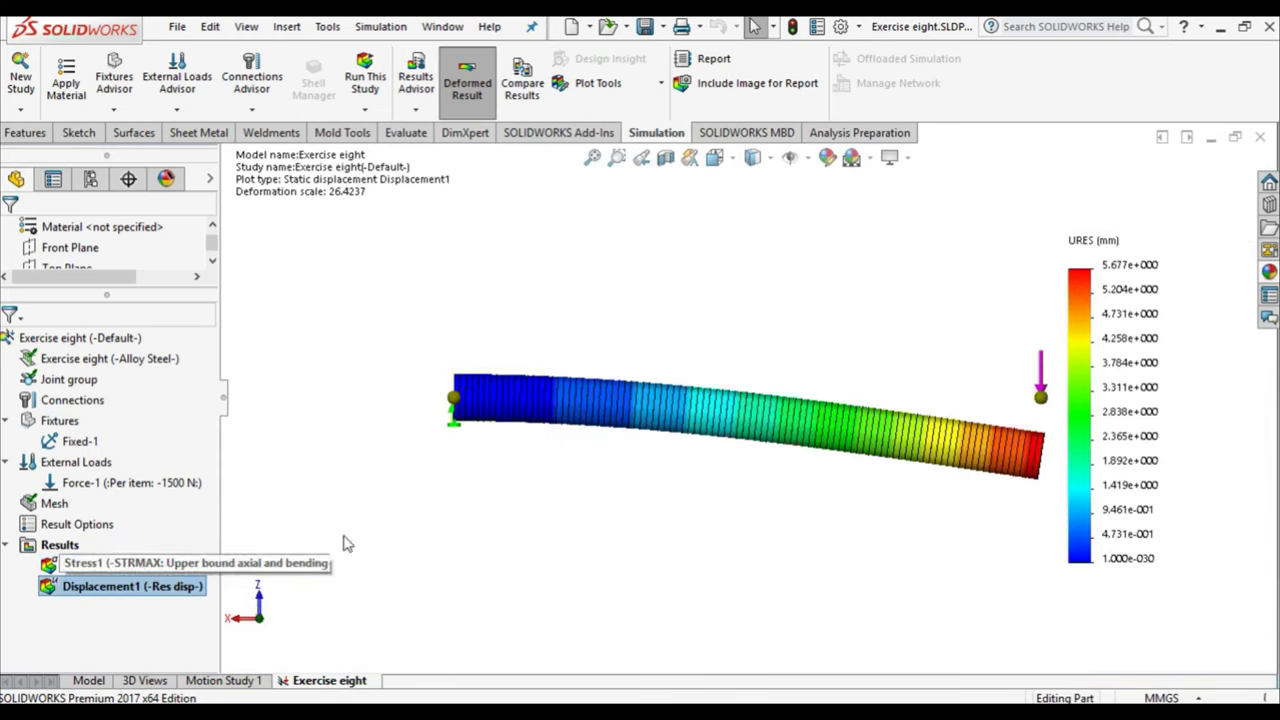